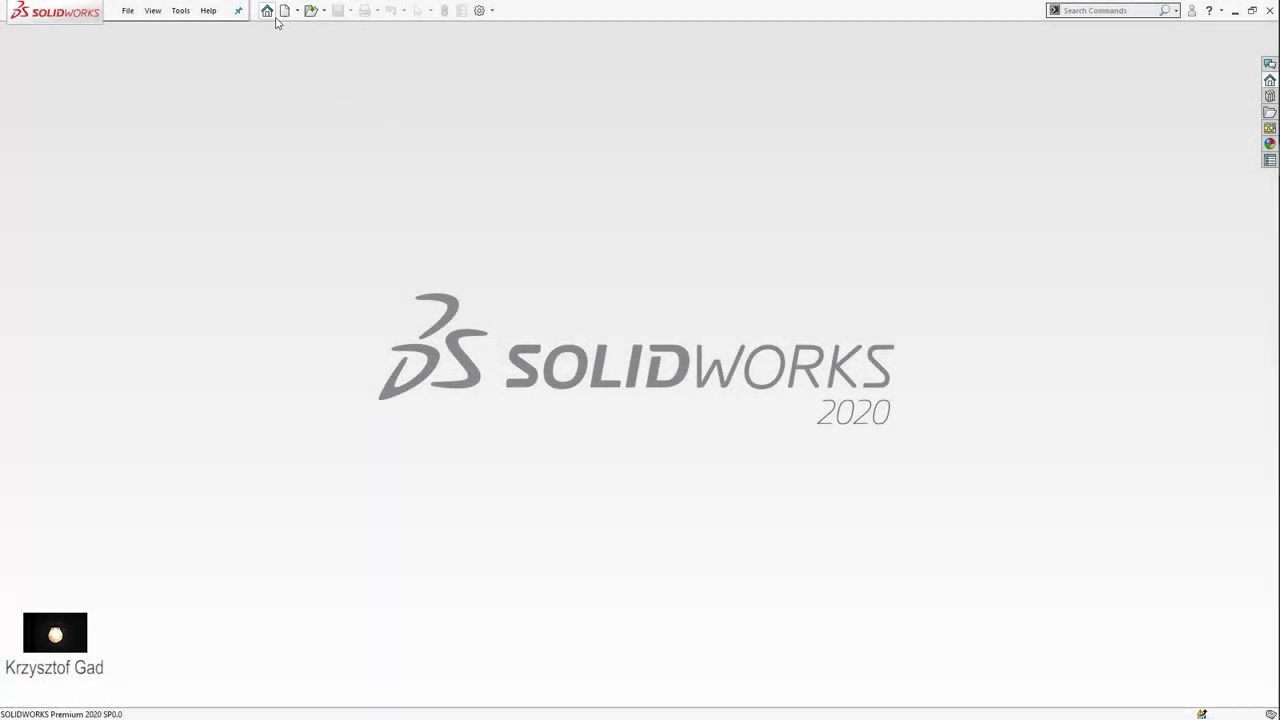
Create a new assembly document, Assem1, from the Home Welcome dialog
left_click(270, 12)
left_click(497, 236)
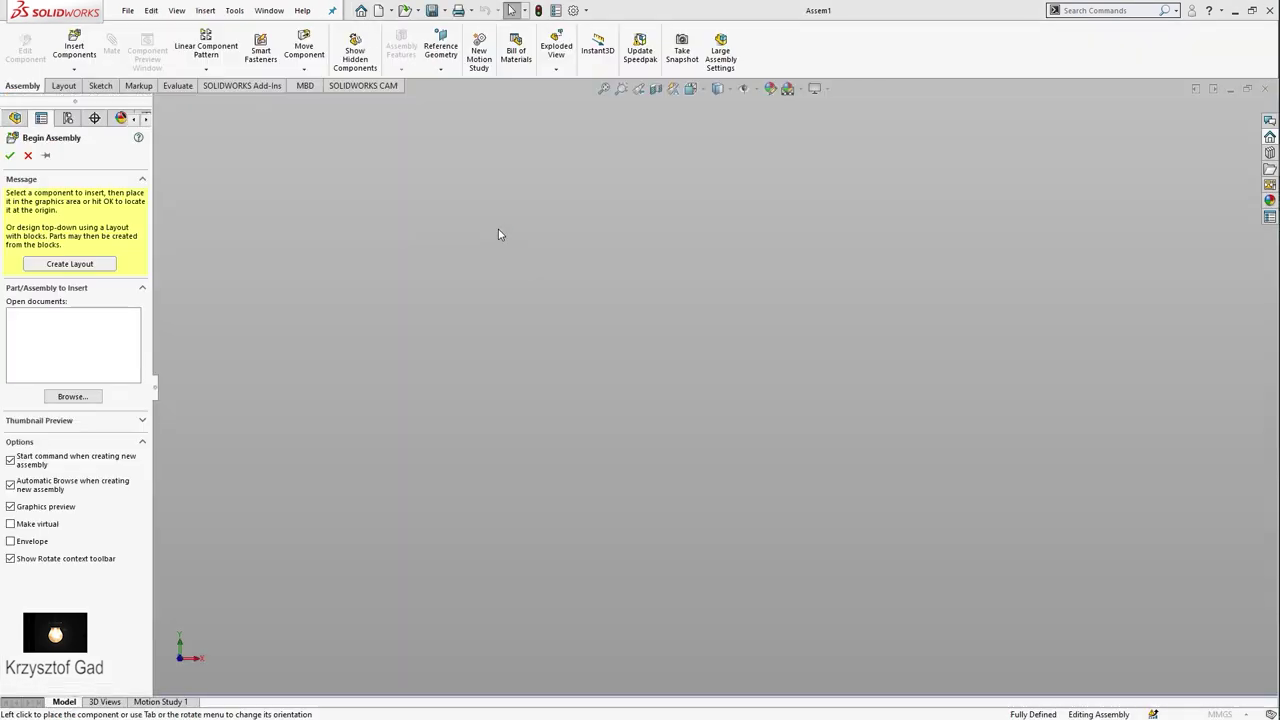
Insert Top Condenser.SLDPRT and fix it at the assembly origin
left_click(540, 264)
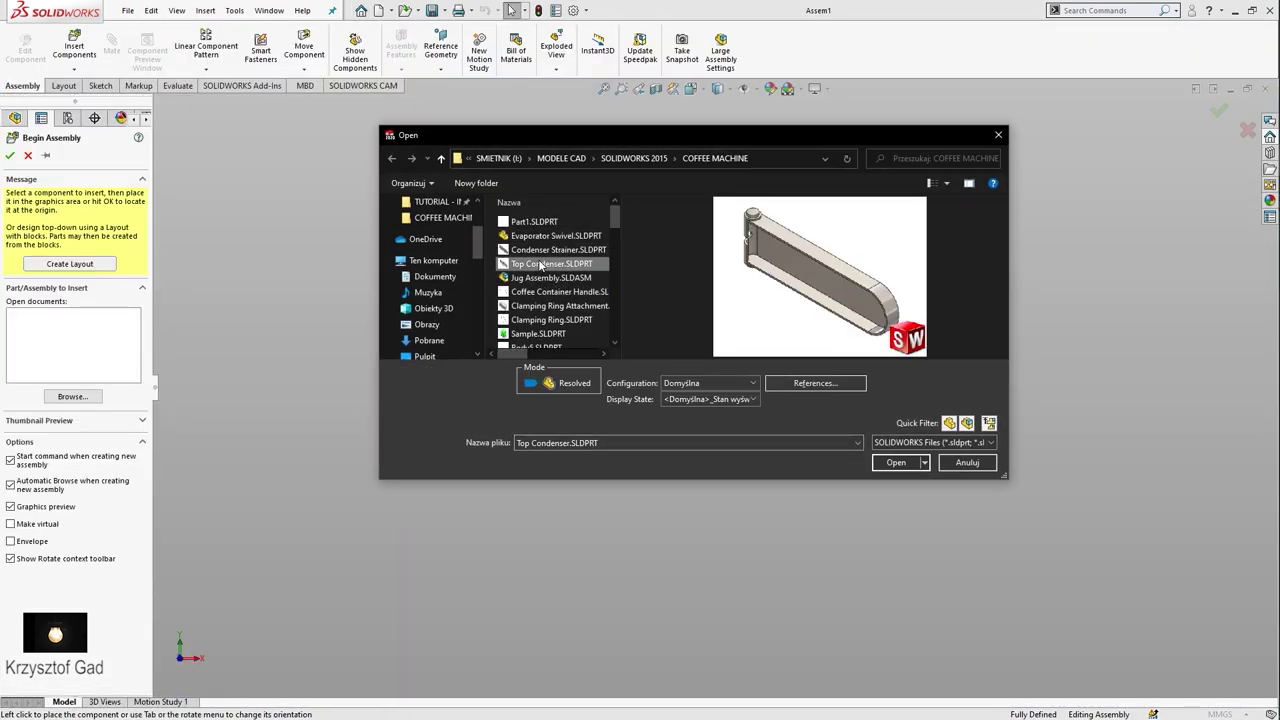
left_click(895, 462)
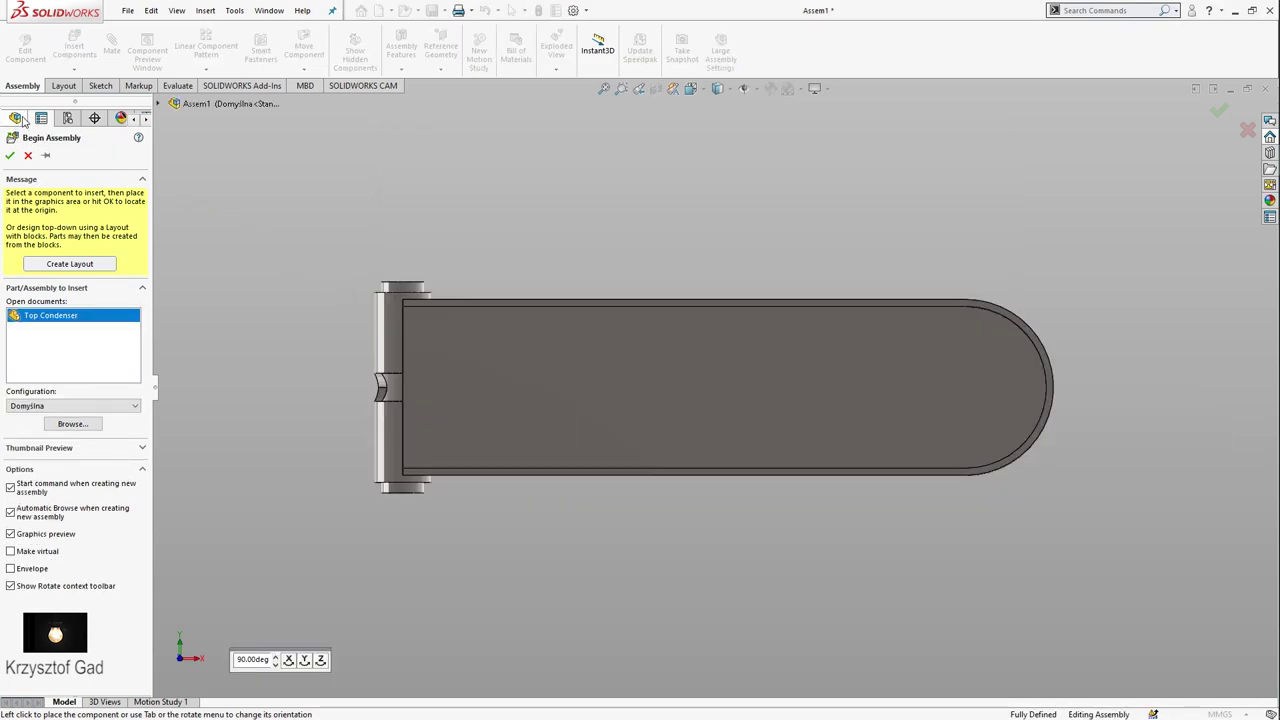
left_click(200, 206)
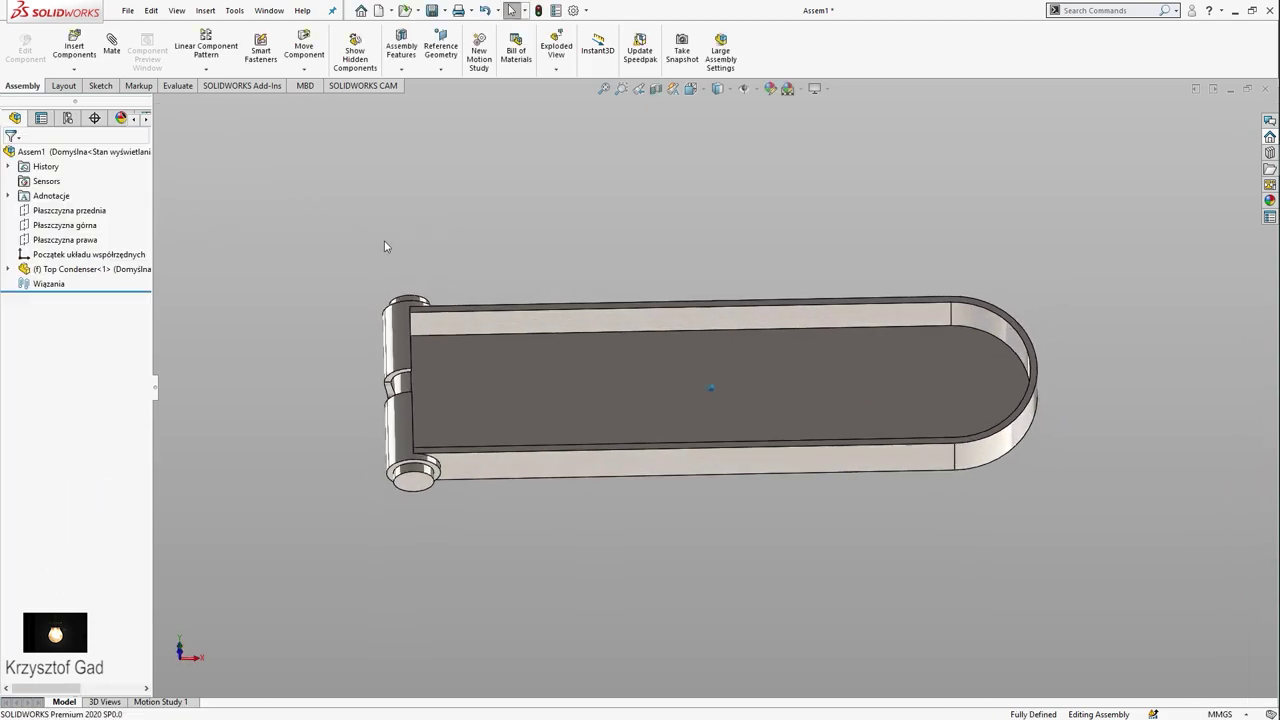
Insert Evaporator Swivel.SLDPRT and place it above the condenser tray
left_click(84, 48)
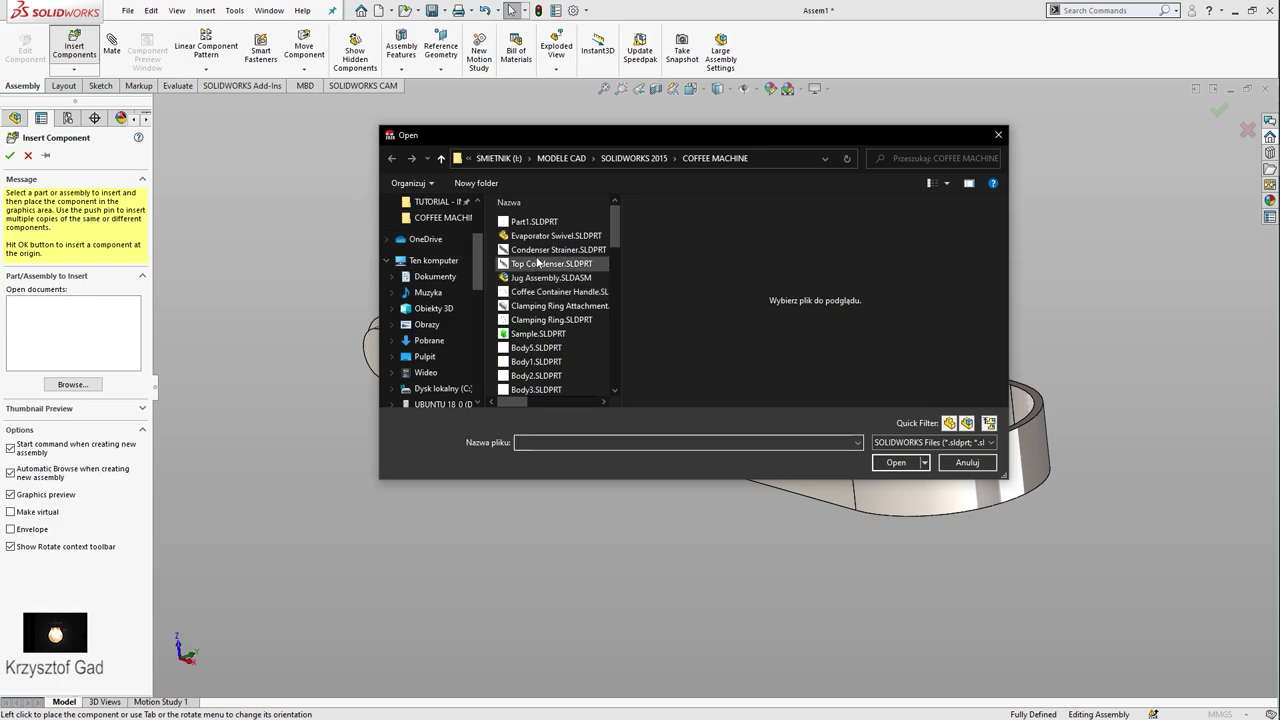
left_click(537, 240)
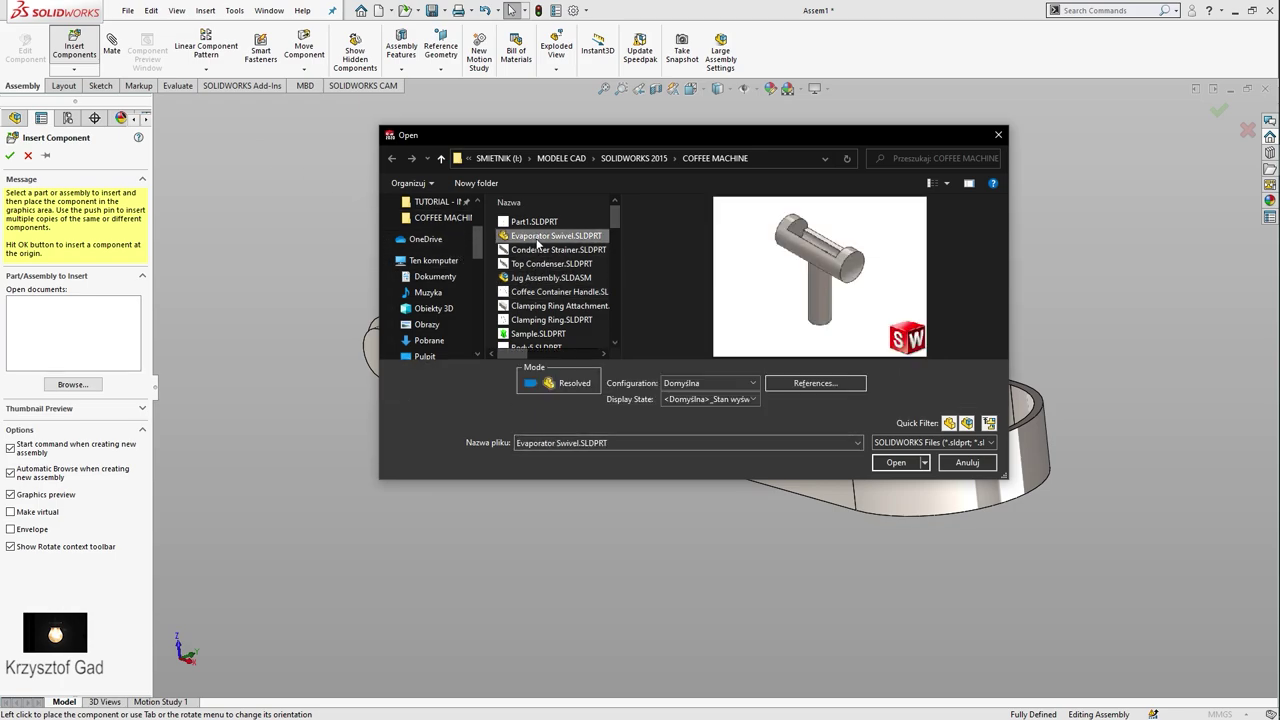
left_click(893, 462)
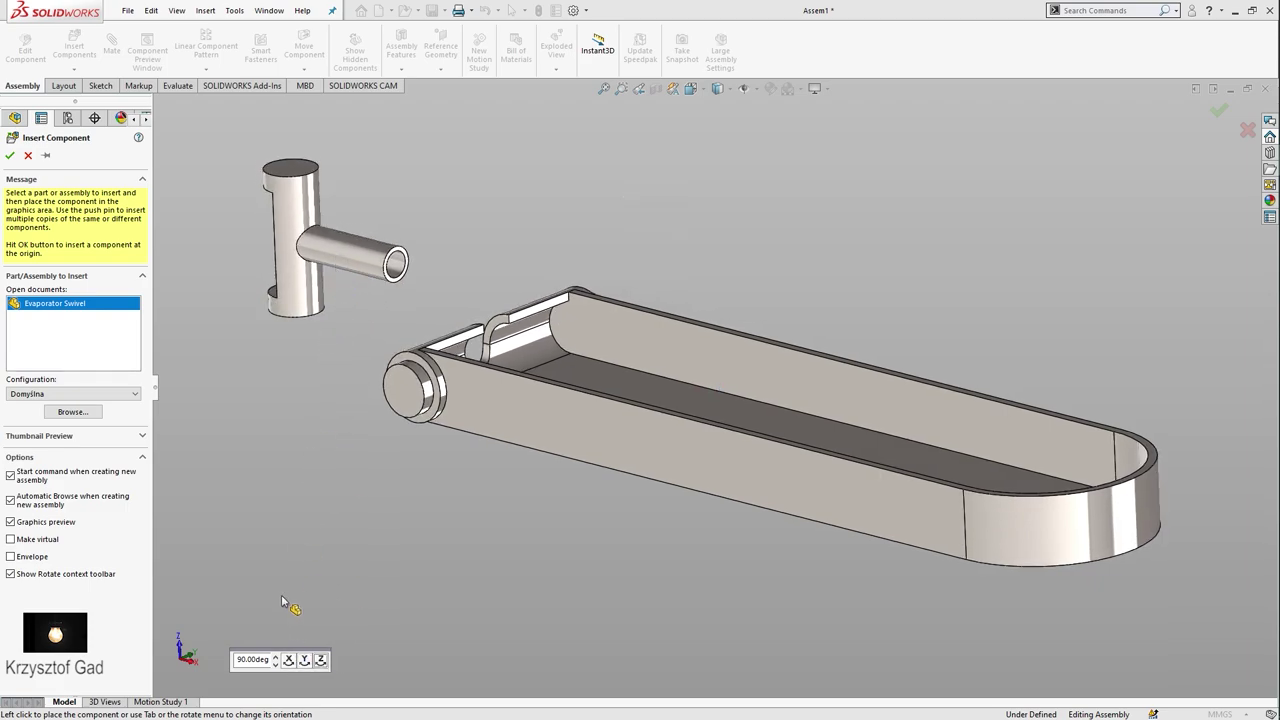
middle_click_drag(395, 298, 358, 482)
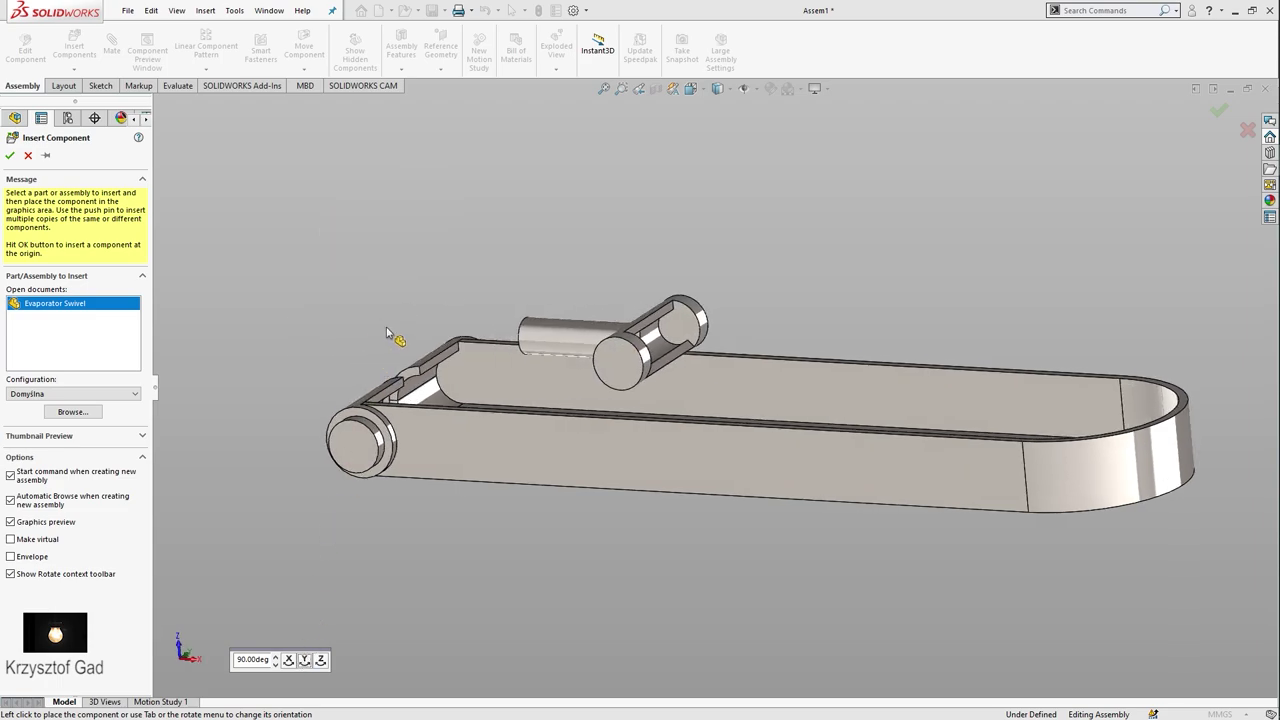
middle_click_drag(395, 322, 535, 355)
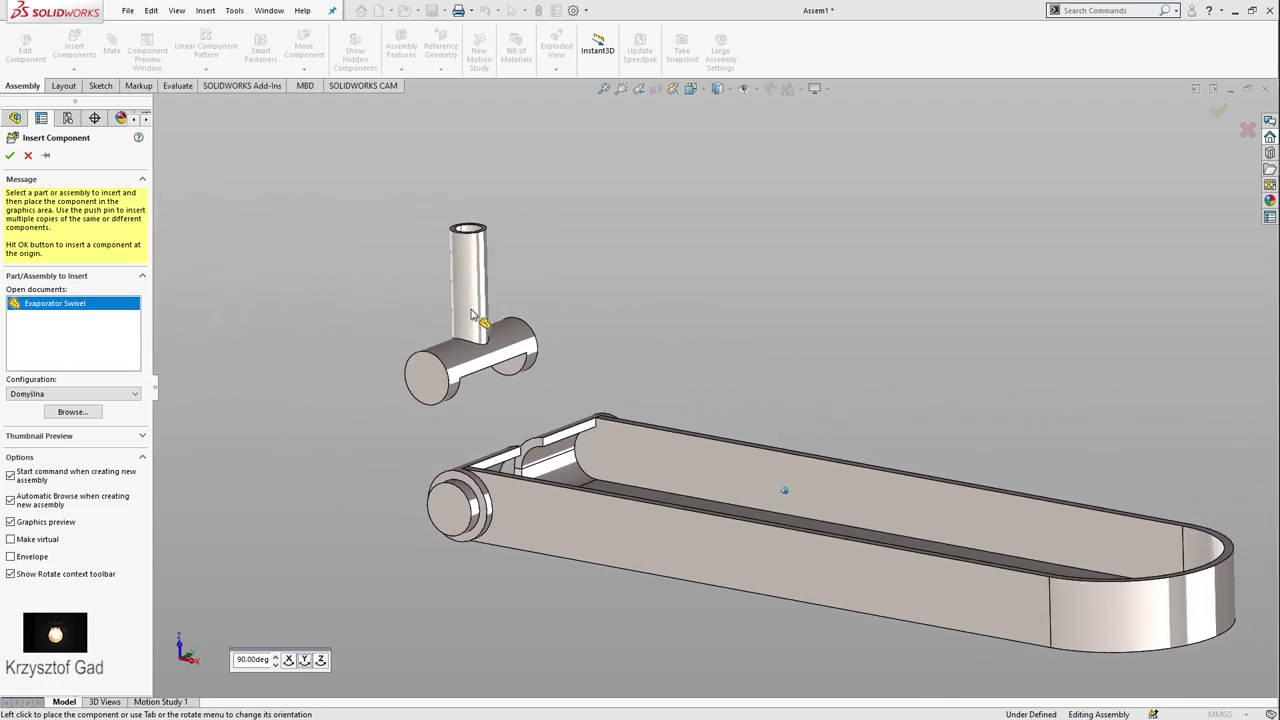
left_click(535, 355)
scroll(436, 299, "down", 2)
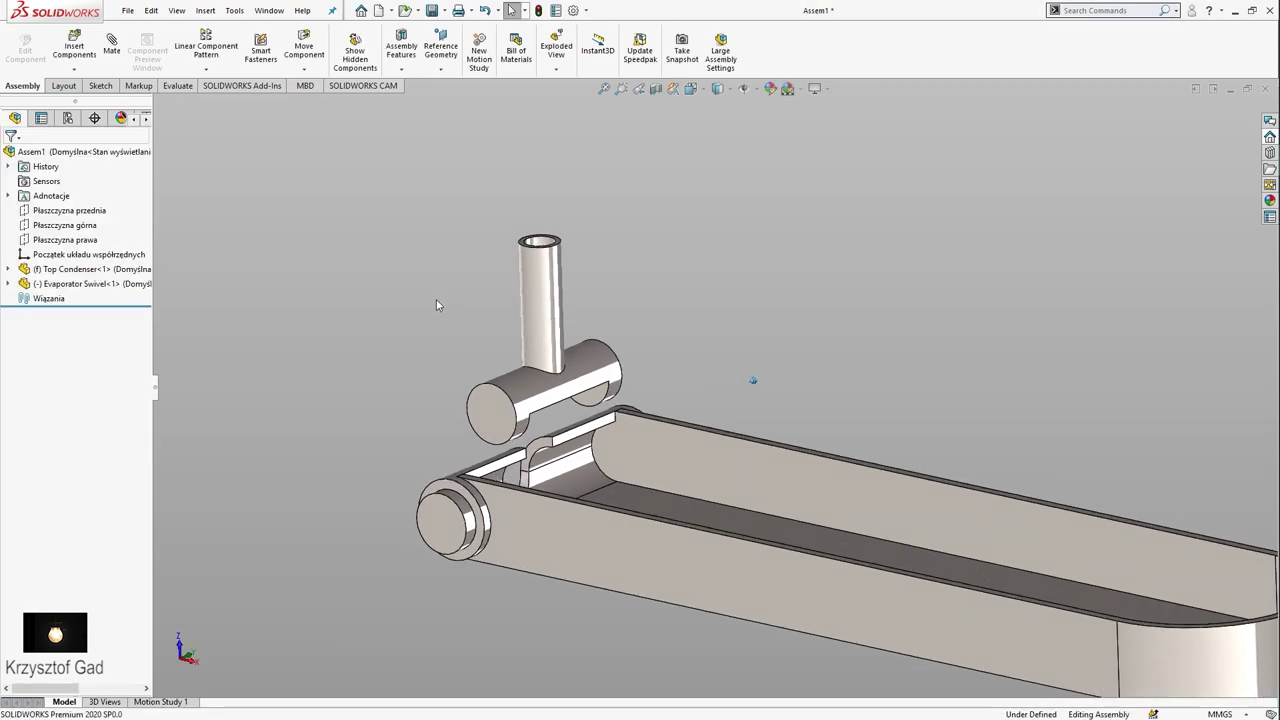
scroll(432, 291, "down", 2)
Mate the swivel's cylindrical face concentric with the condenser's hinge face
left_click(433, 292)
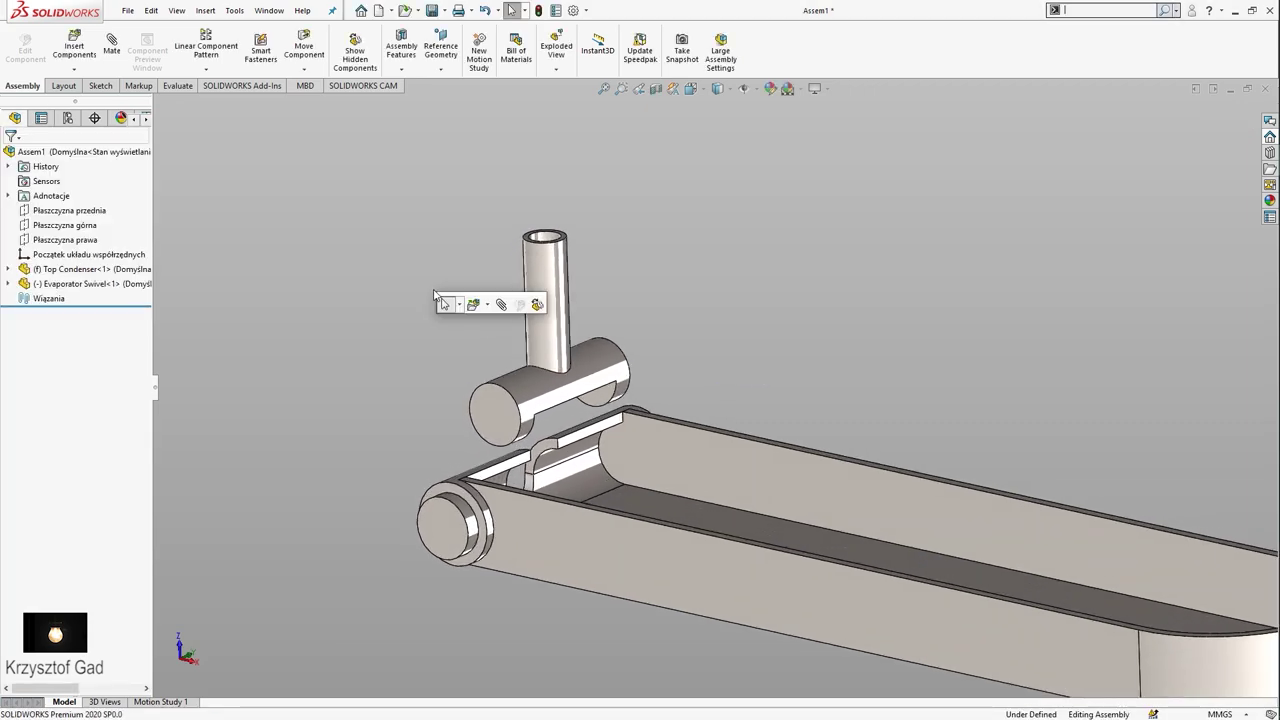
left_click(502, 305)
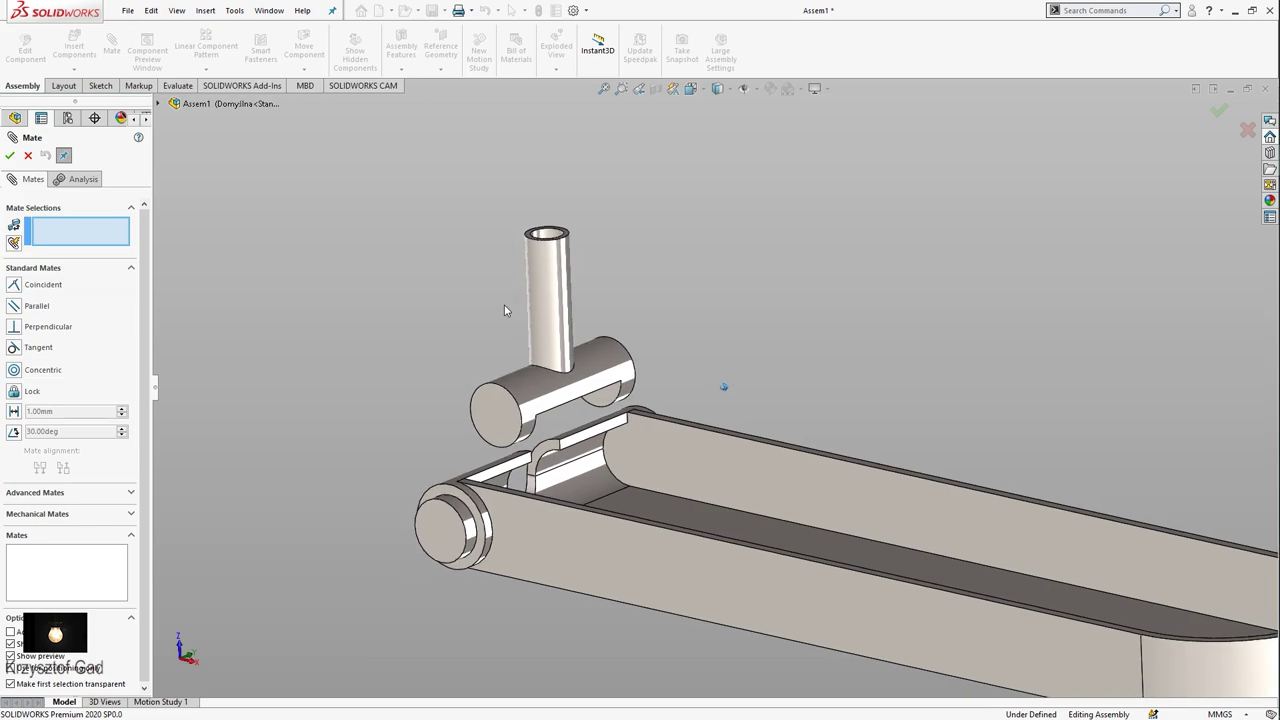
middle_click_drag(505, 310, 504, 367)
left_click(505, 368)
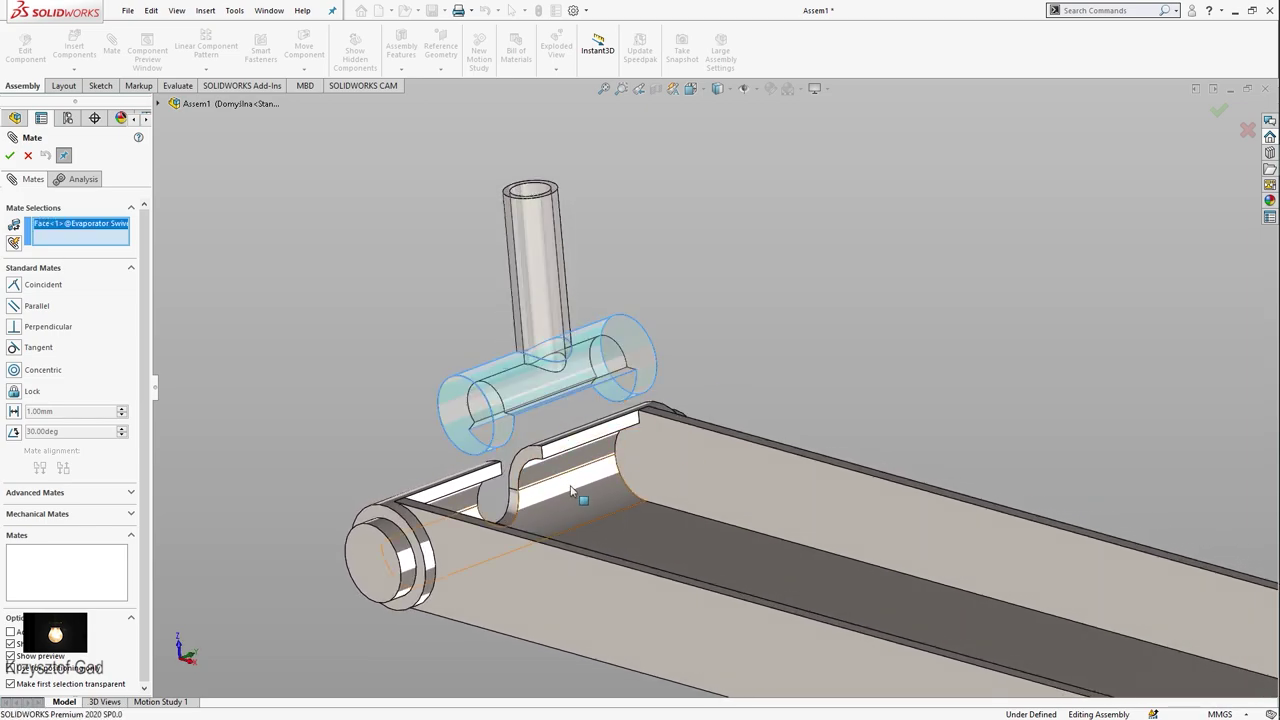
left_click(575, 487)
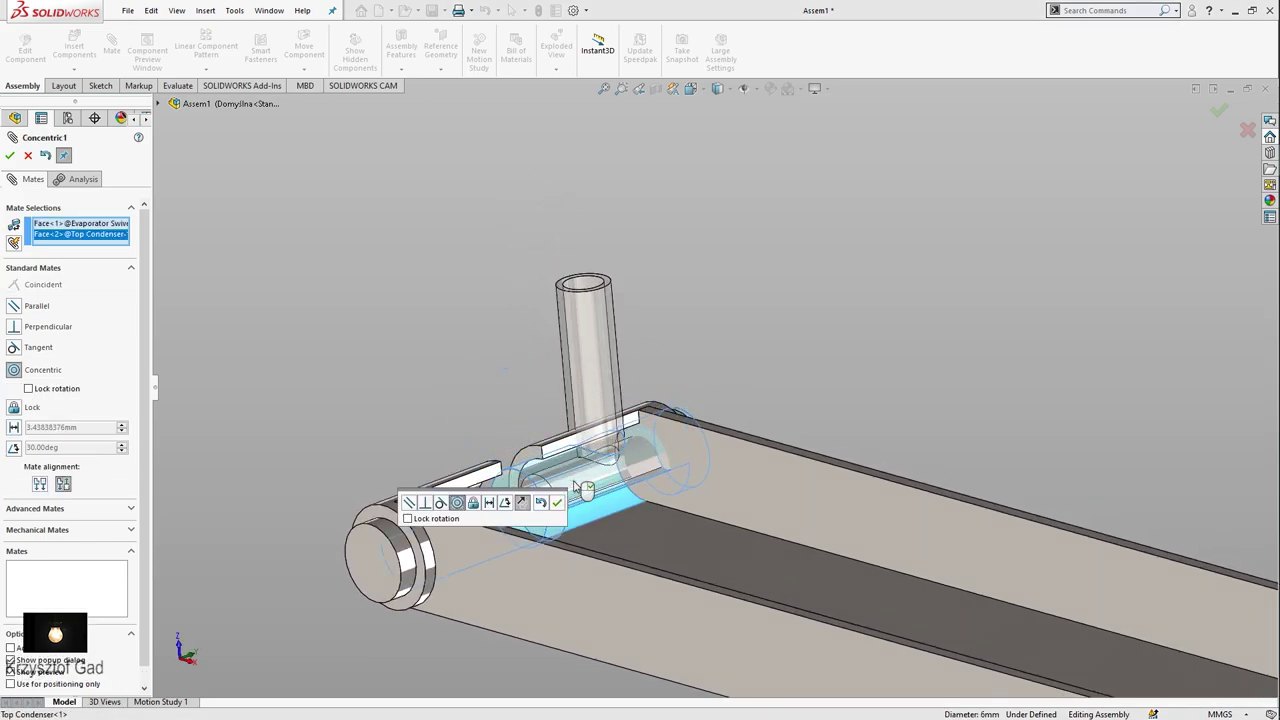
left_click(556, 502)
Add a 0 mm Distance mate between Top Condenser's Top Plane and Evaporator Swivel's Right Plane
middle_click_drag(580, 491, 226, 190)
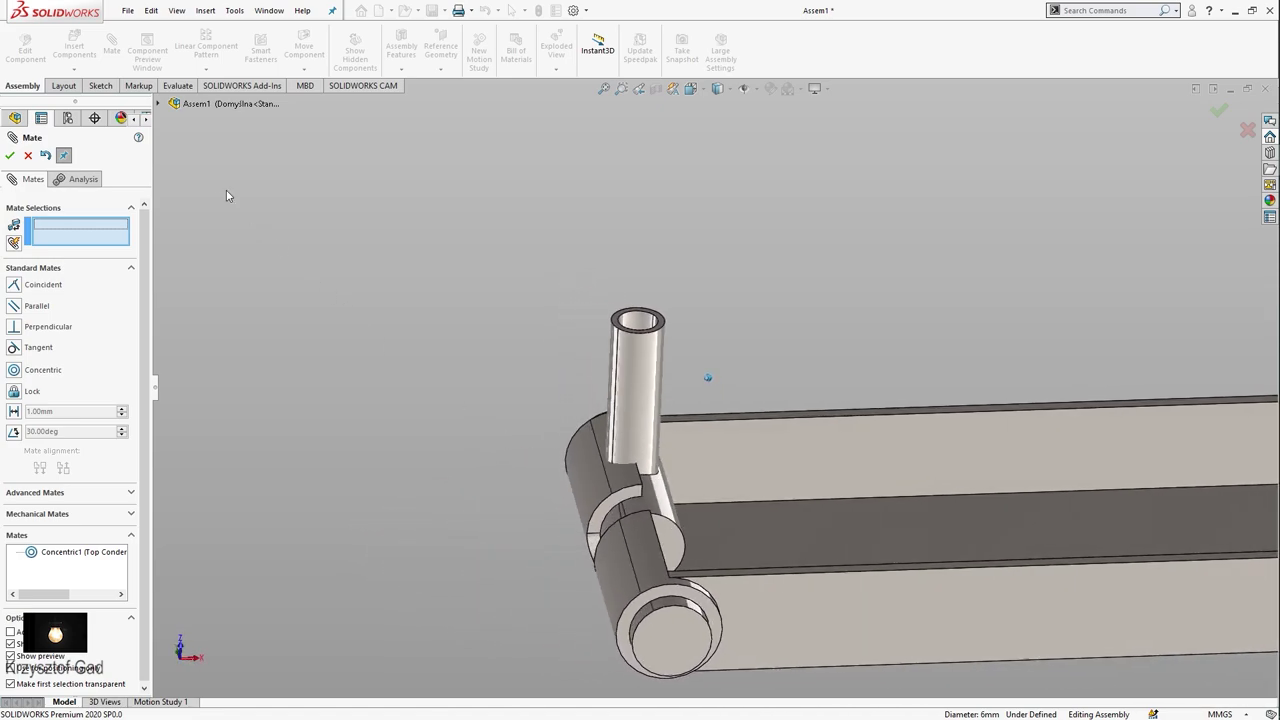
left_click(157, 103)
left_click(173, 220)
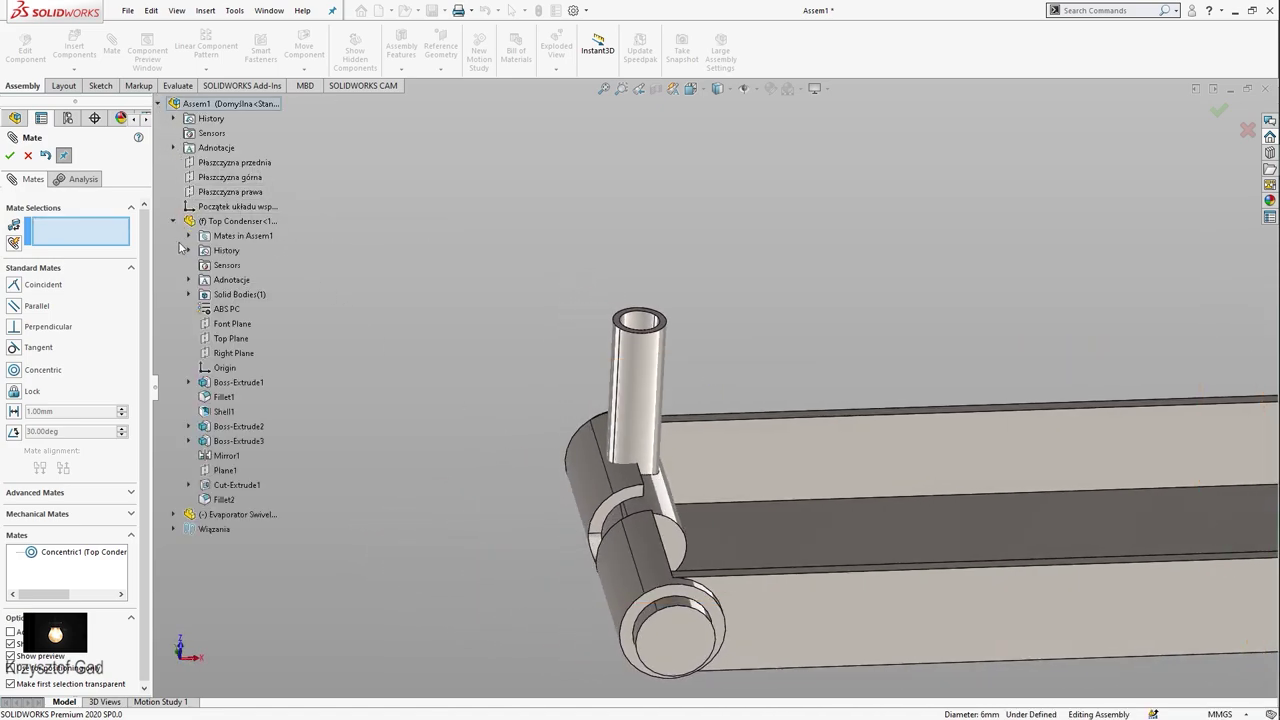
left_click(176, 514)
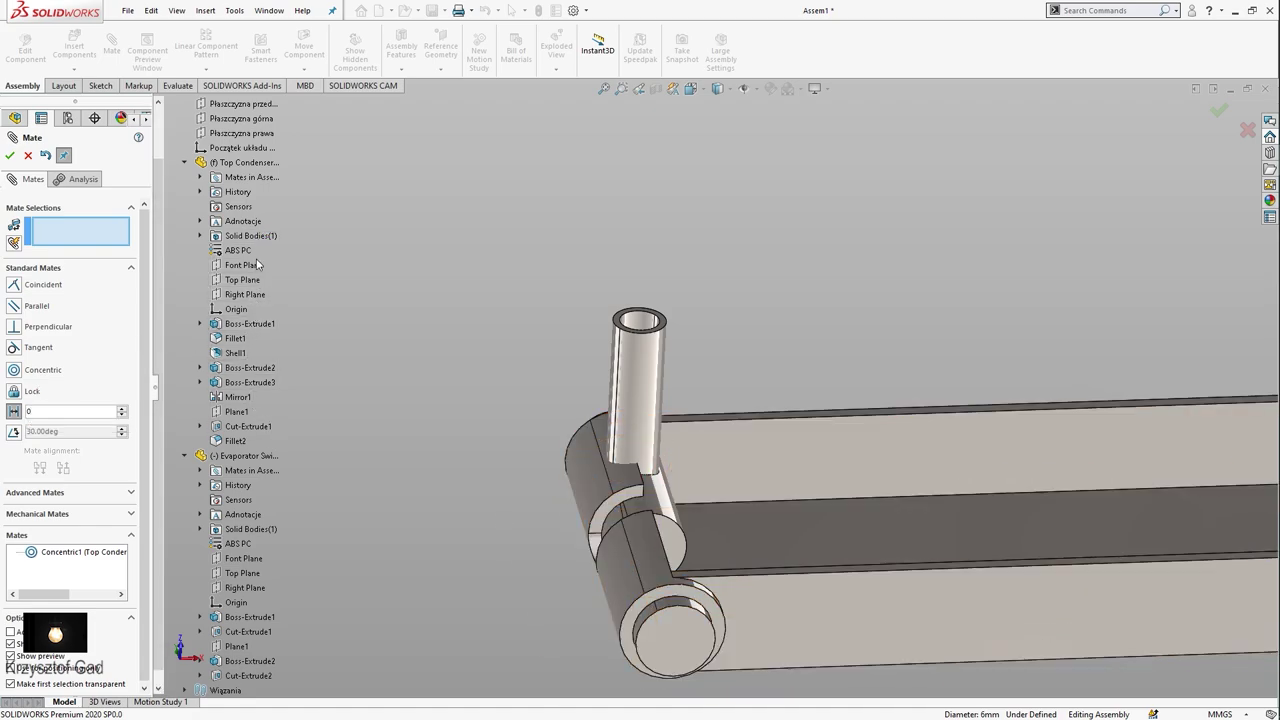
scroll(542, 318, "up", 2)
mouse_move(542, 318)
middle_mouse_down()
mouse_move(616, 310)
mouse_move(467, 323)
middle_mouse_up()
left_click(245, 340)
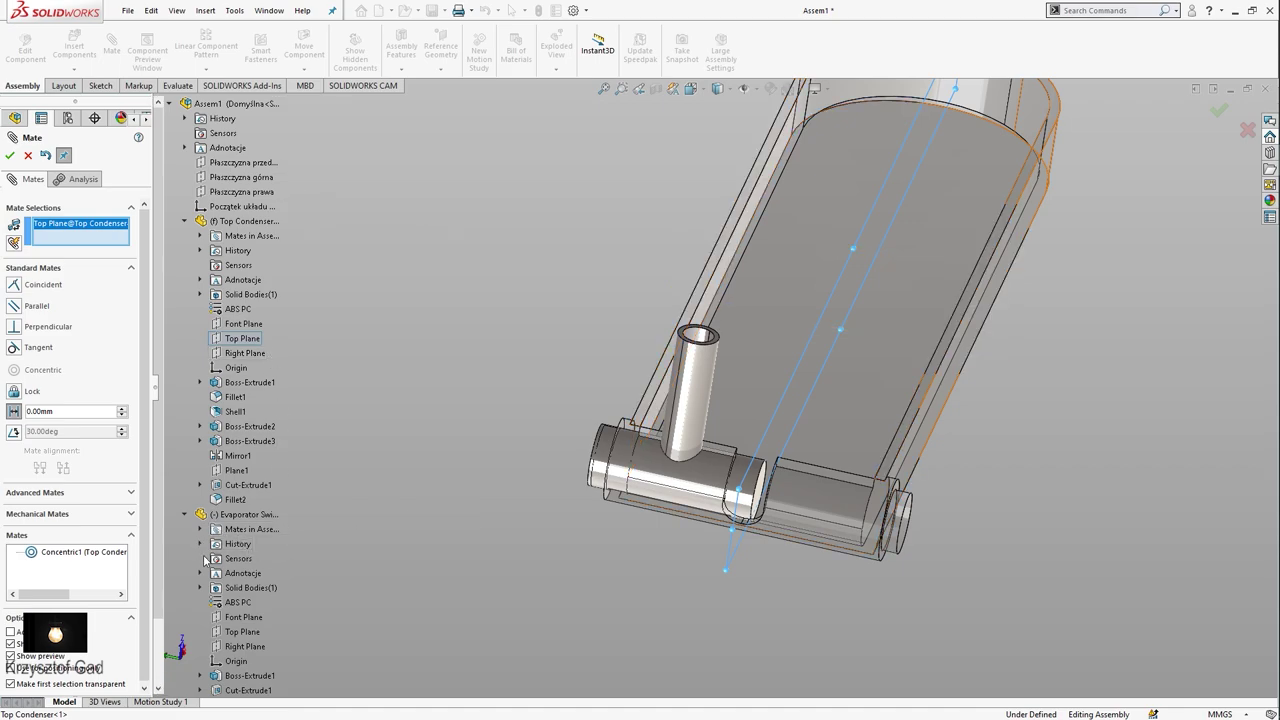
left_click(237, 647)
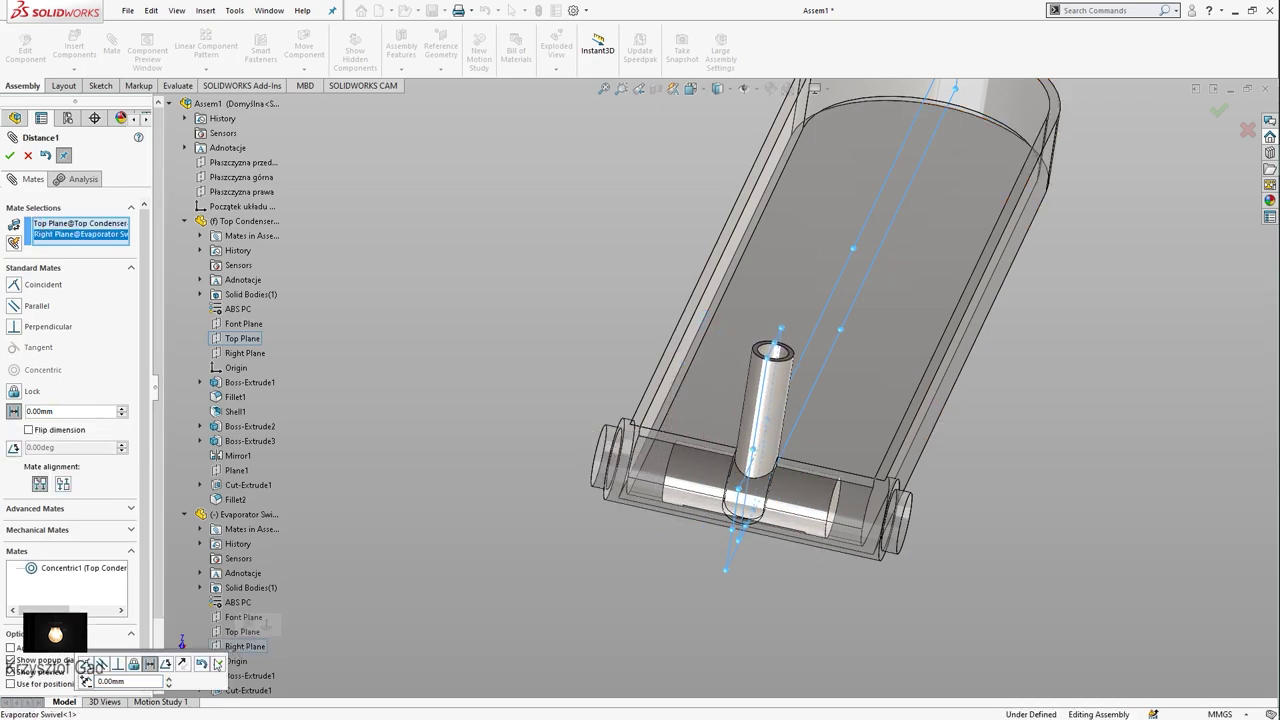
left_click(218, 665)
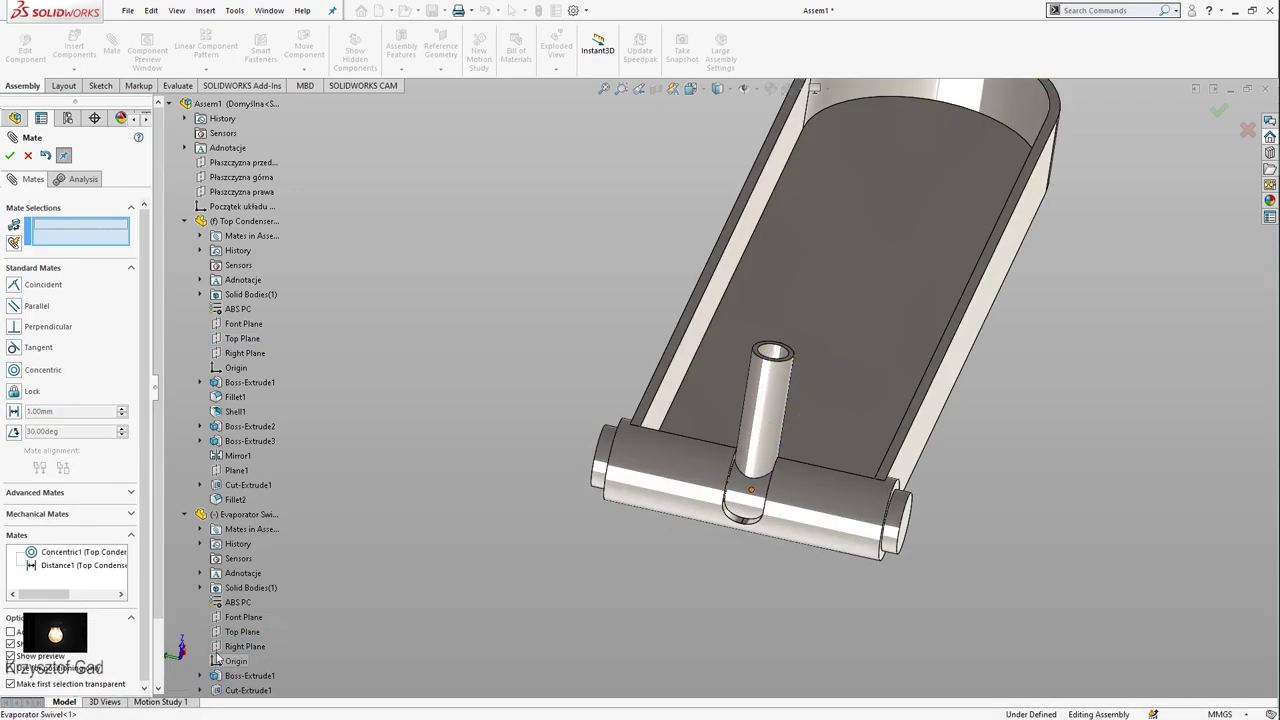
left_click(10, 155)
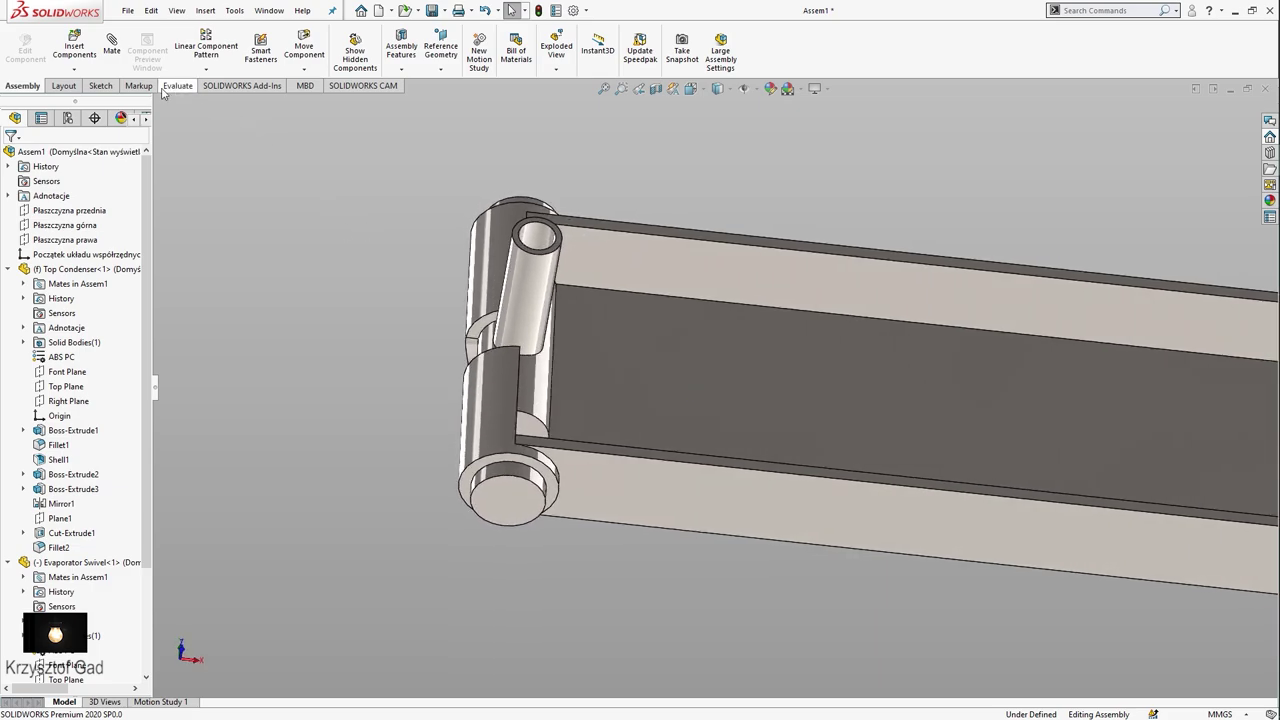
Insert the Condenser Strainer part and place it over the tray
left_click(88, 58)
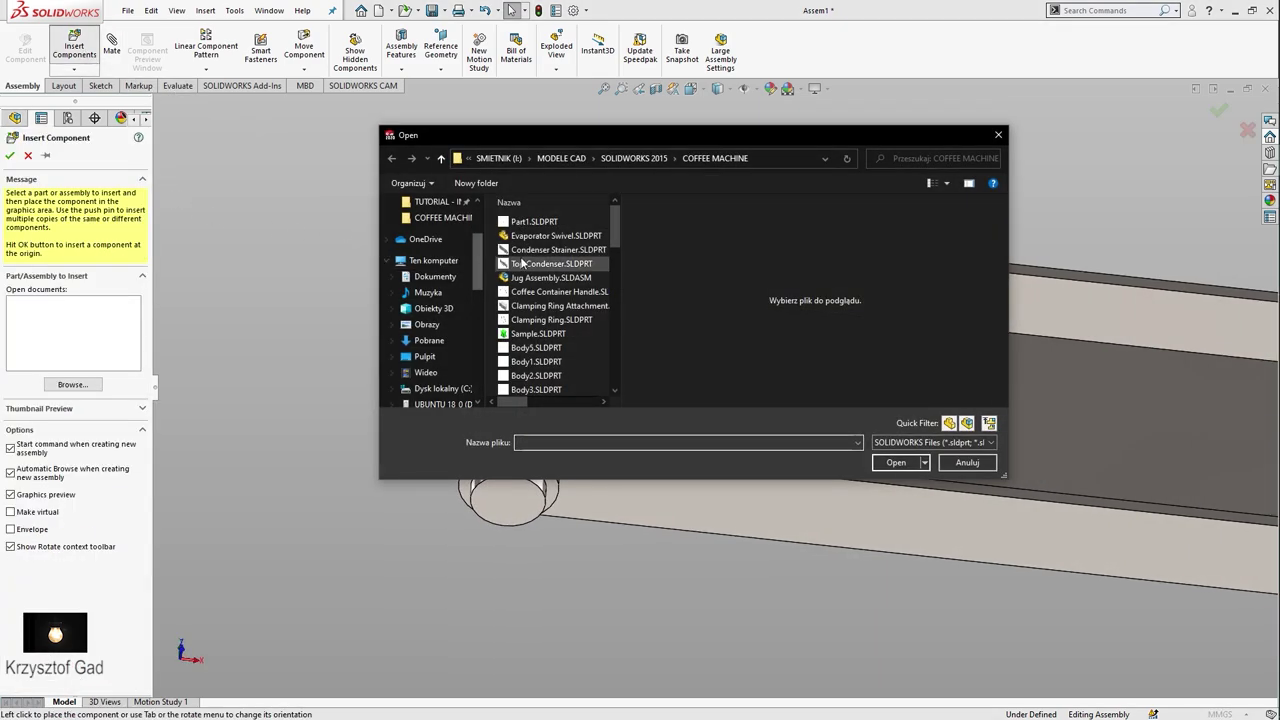
left_click(541, 252)
left_click(897, 467)
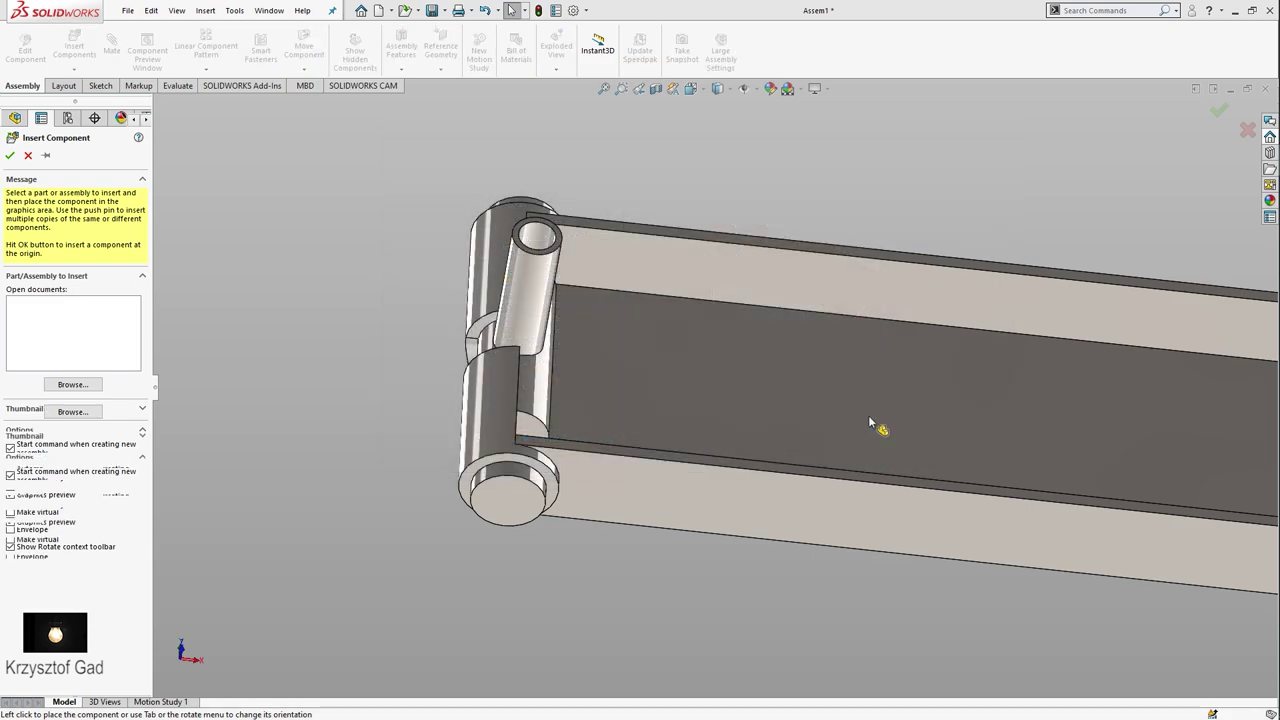
left_click(802, 296)
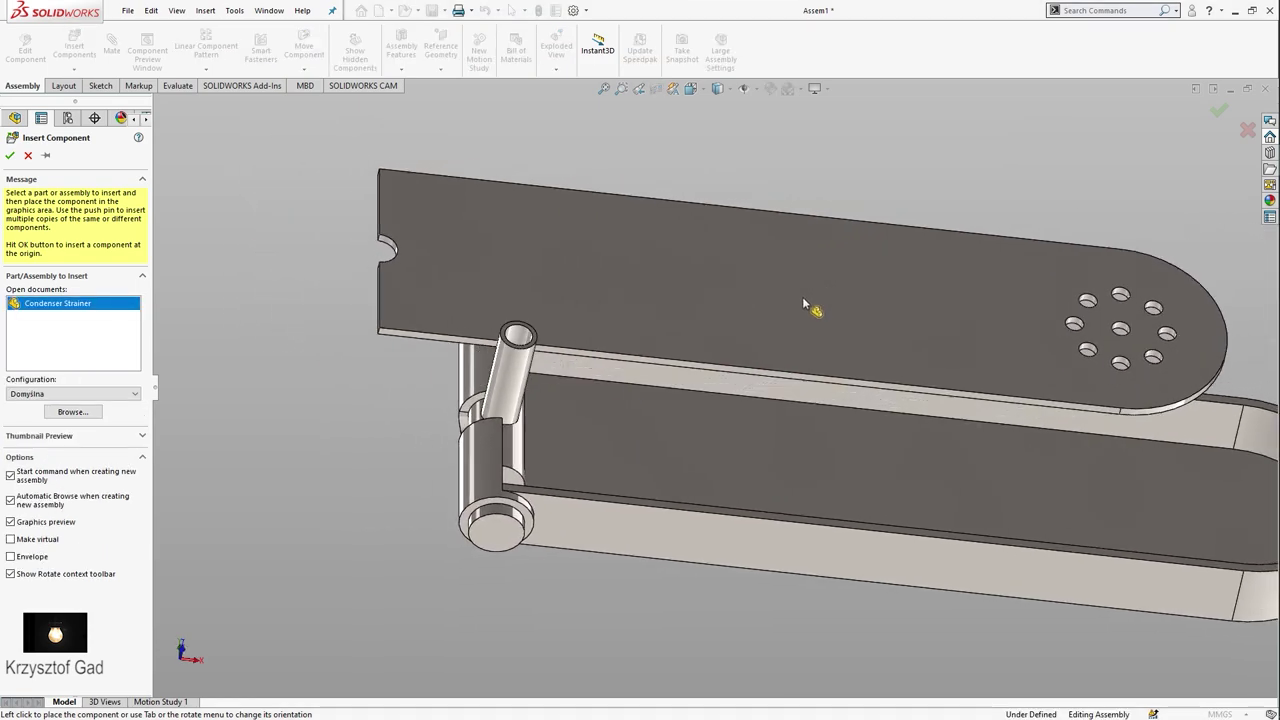
Add Coincident1 between a strainer face and the matching Top Condenser face
left_click(111, 45)
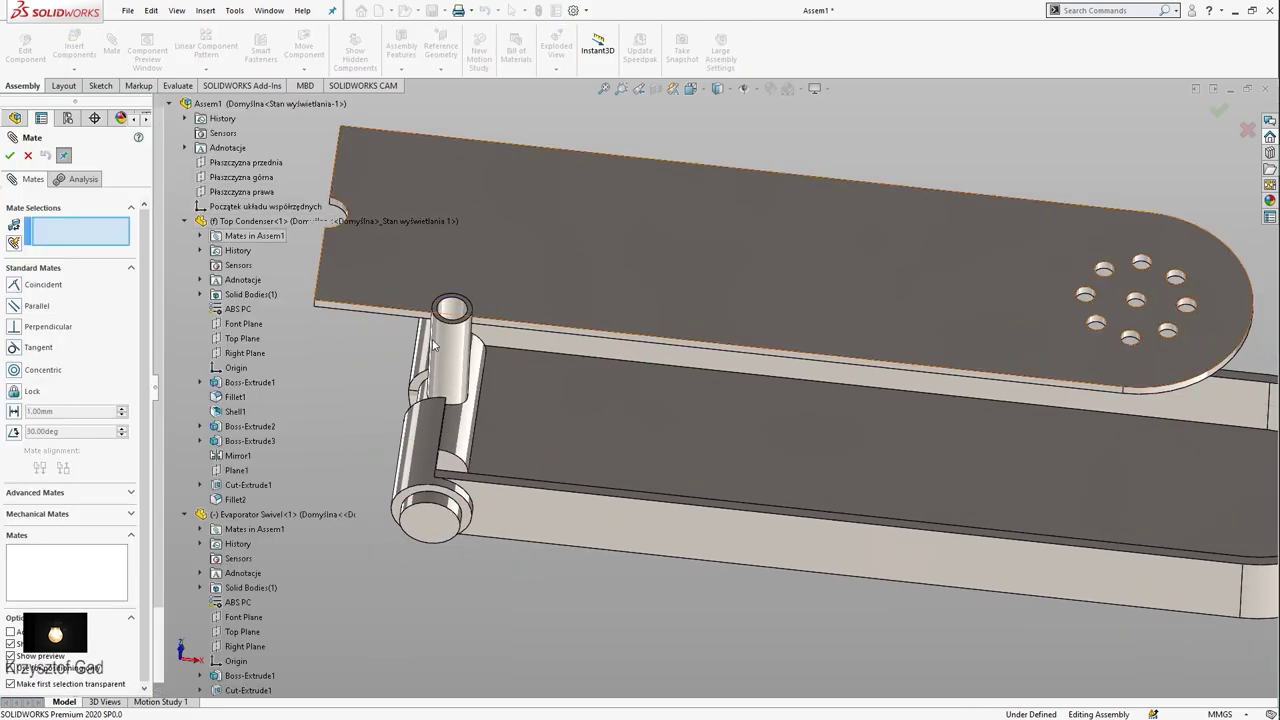
scroll(534, 330, "down", 4)
left_click(534, 334)
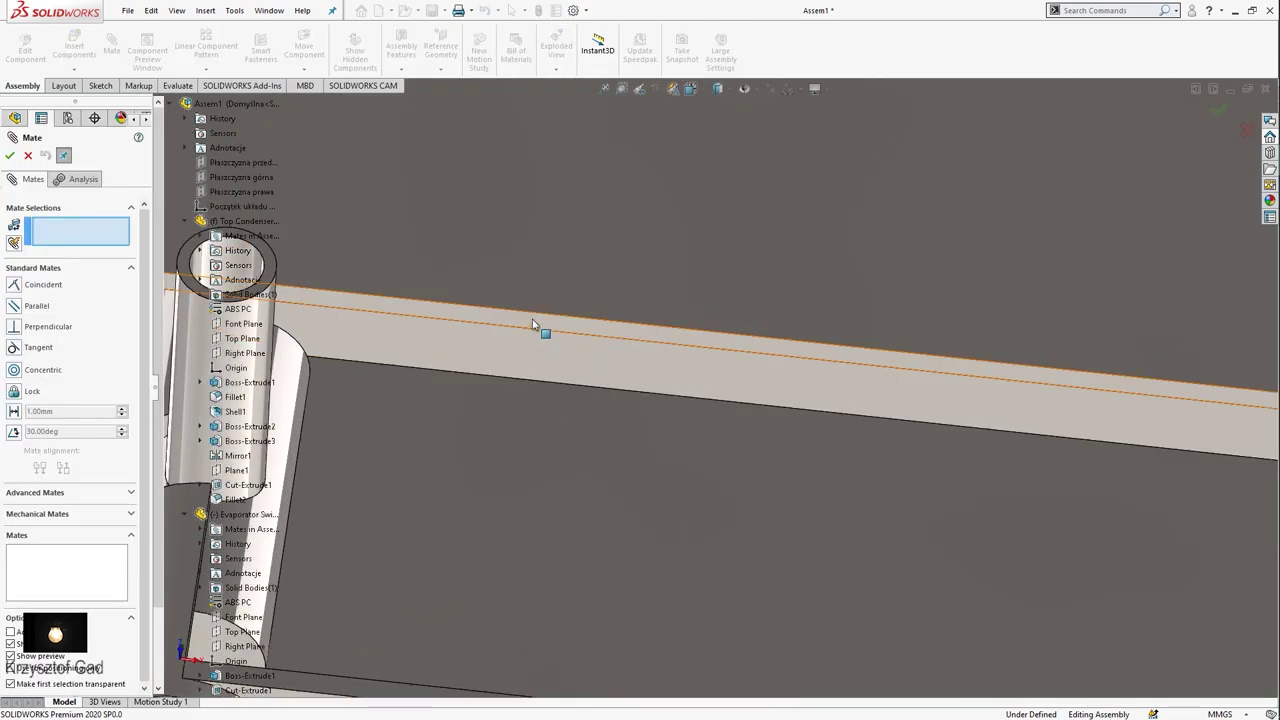
scroll(537, 336, "up", 1)
scroll(537, 336, "up", 3)
scroll(522, 334, "up", 2)
middle_click_drag(522, 334, 472, 306)
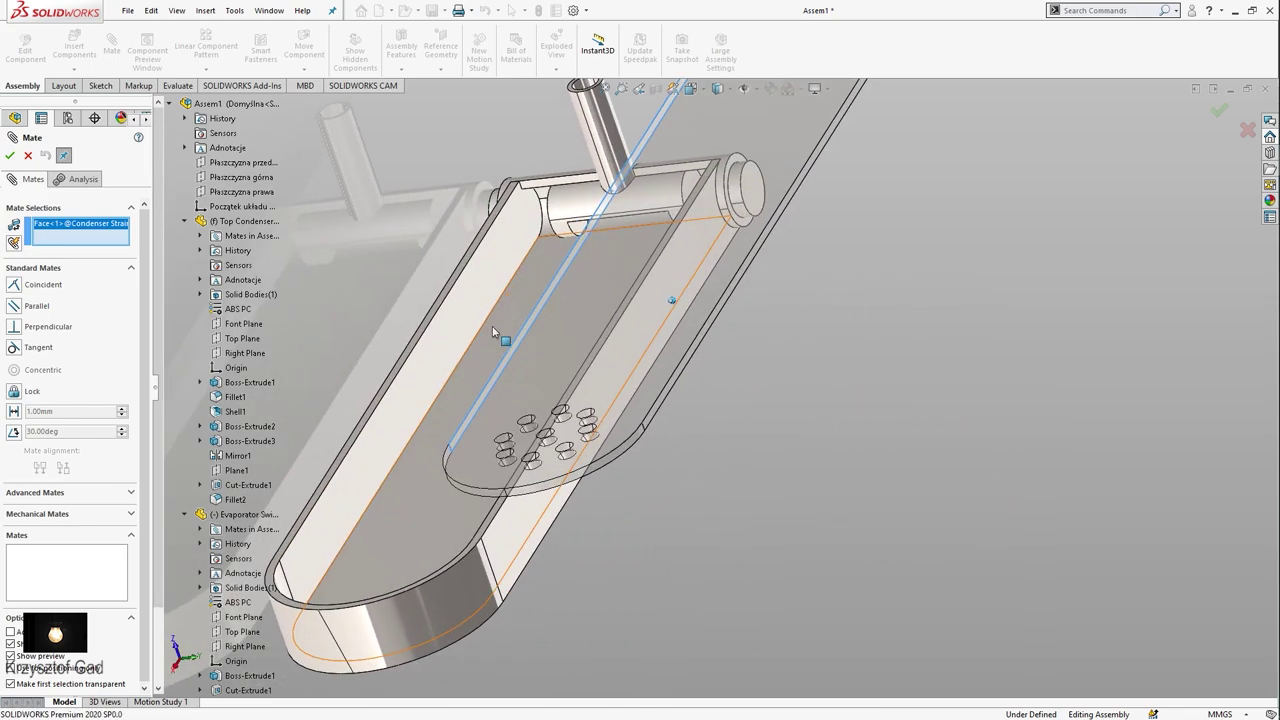
left_click(472, 305)
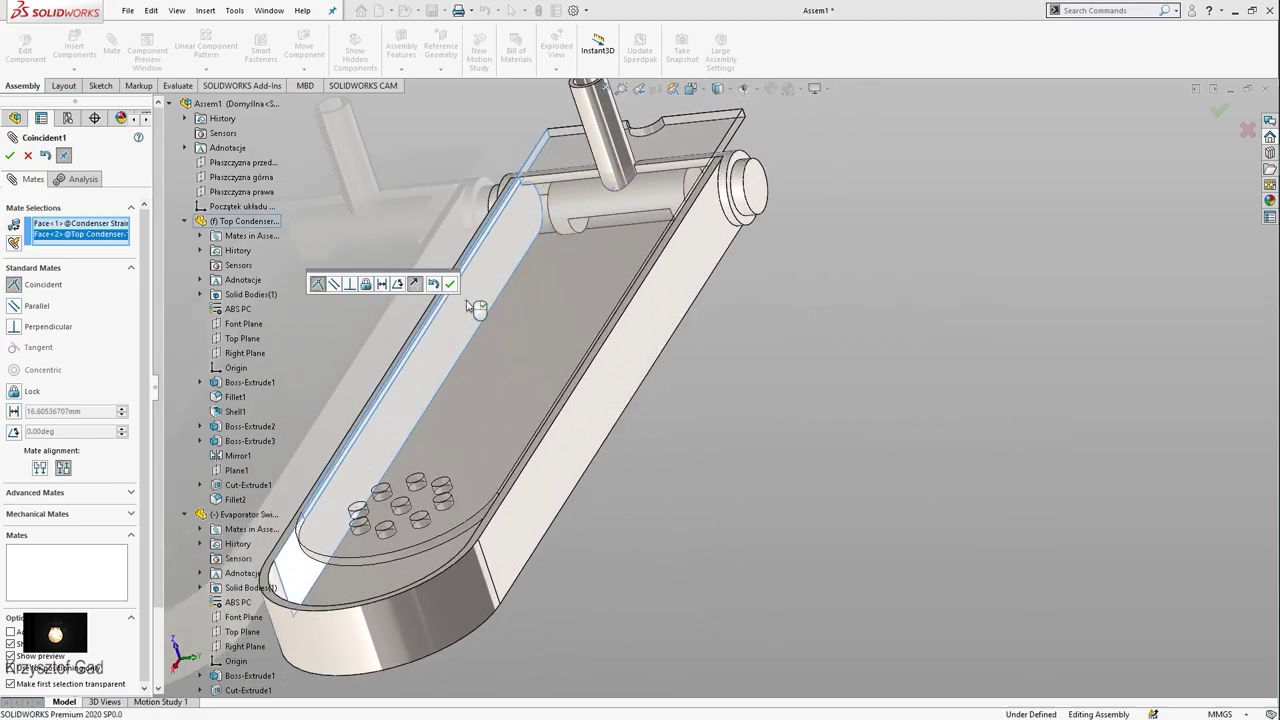
left_click(449, 284)
Add Coincident2 between a second pair of strainer and condenser faces
mouse_move(476, 308)
middle_mouse_down()
mouse_move(466, 299)
mouse_move(446, 357)
middle_mouse_up()
scroll(470, 320, "down", 2)
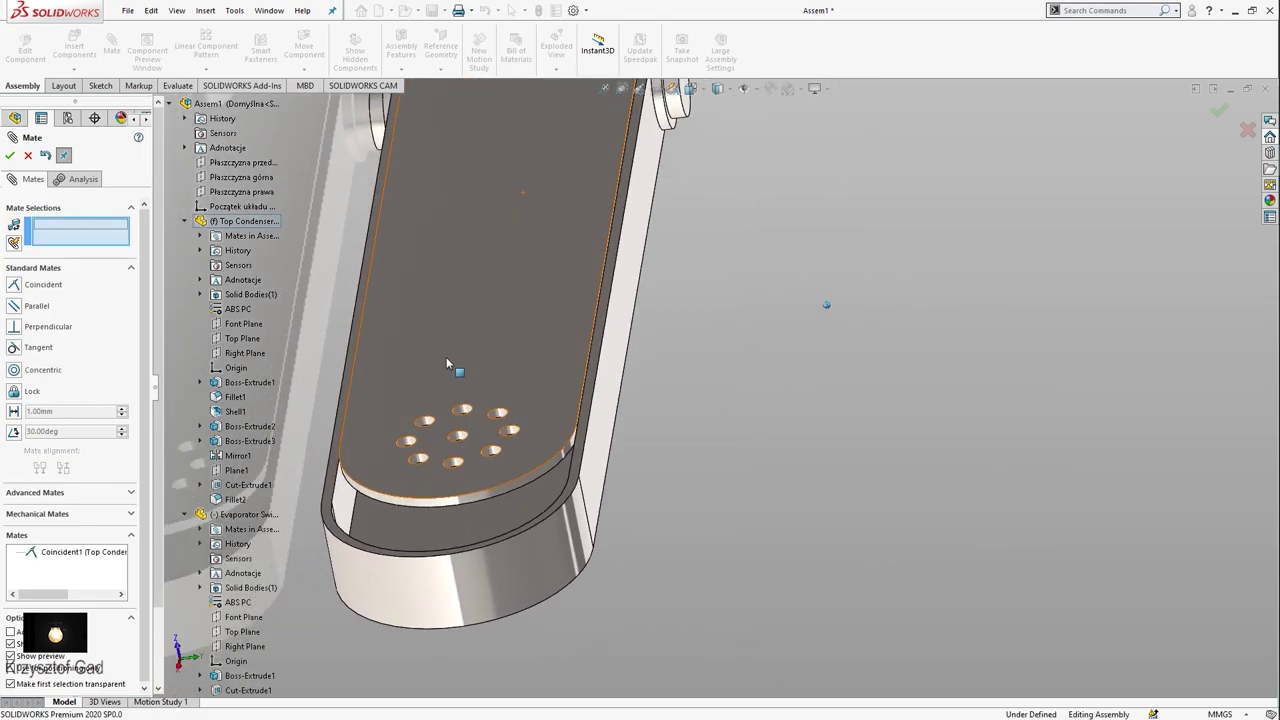
scroll(448, 375, "down", 2)
scroll(455, 405, "down", 1)
scroll(500, 415, "down", 2)
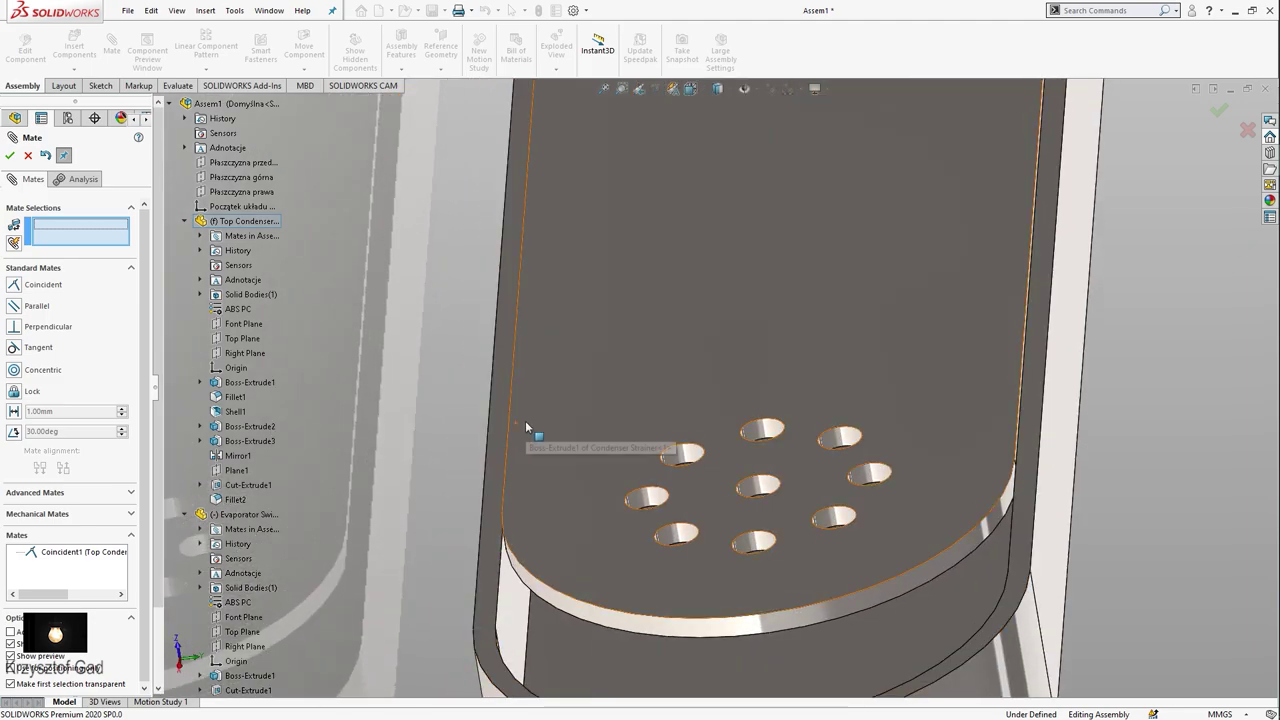
left_click(525, 425)
left_click(502, 427)
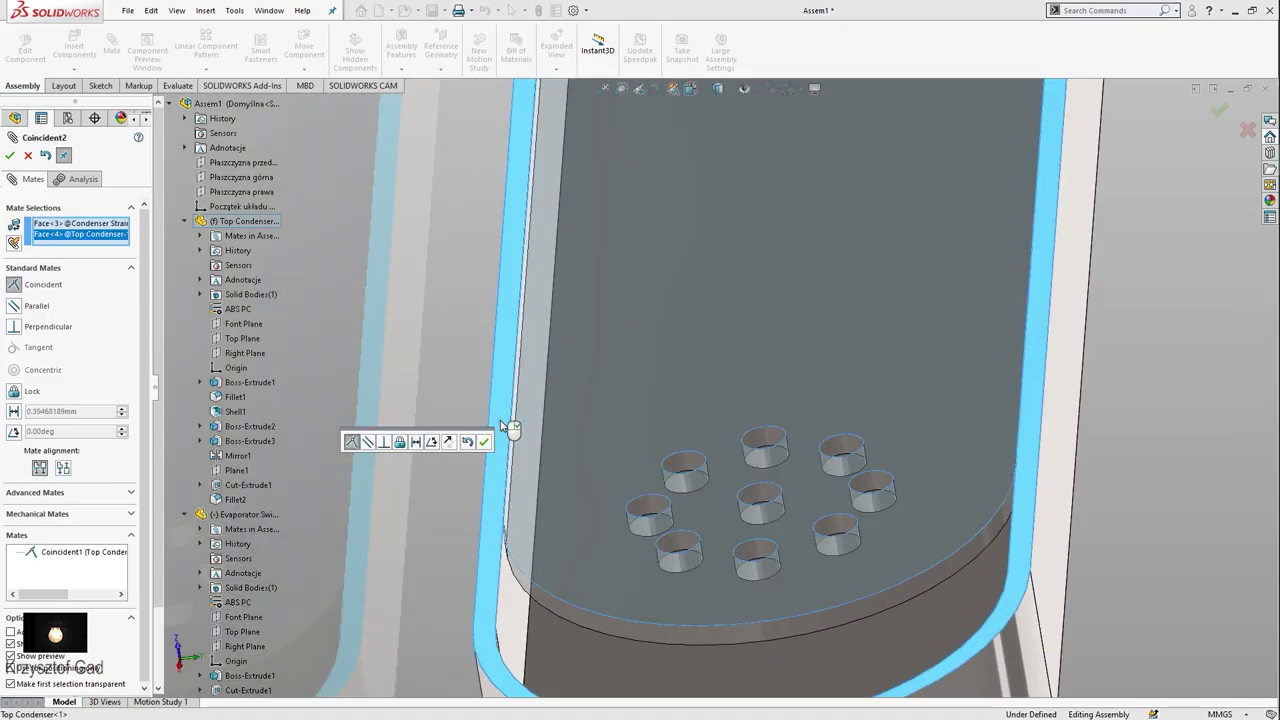
key("Return")
Make the strainer's curved rim concentric with the condenser's rounded end (Concentric2)
scroll(500, 420, "up", 5)
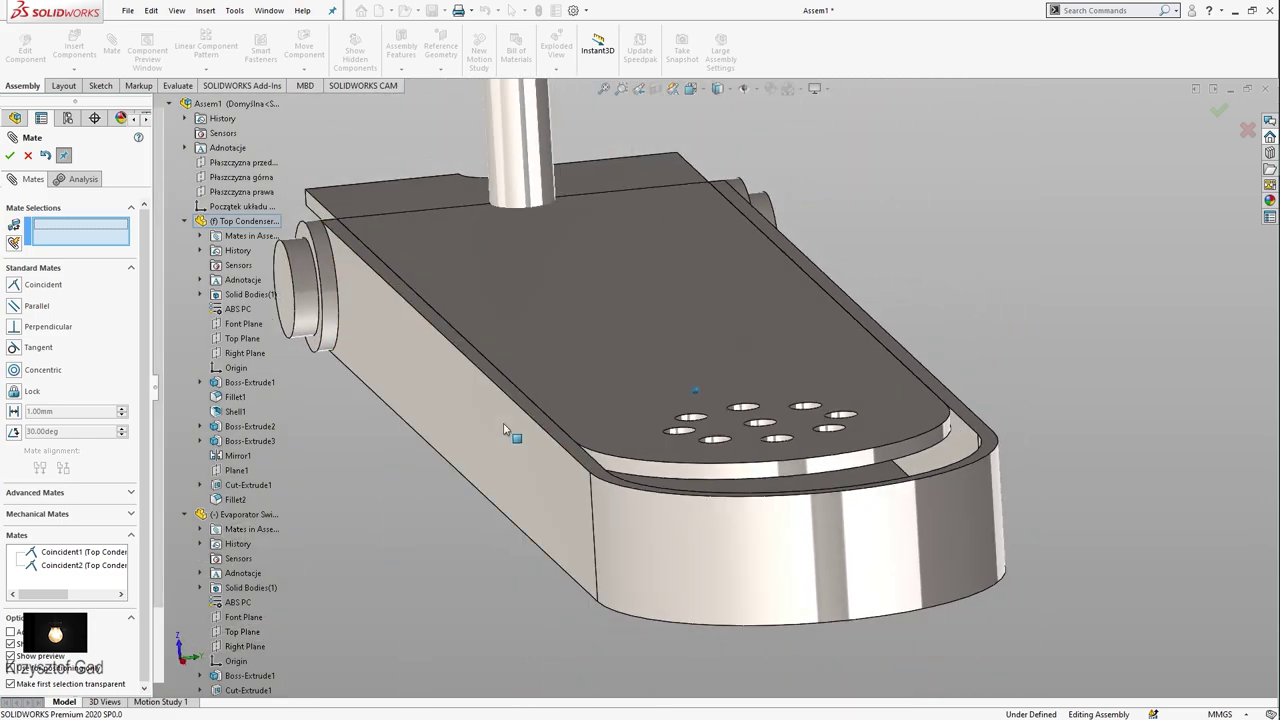
left_click(668, 484)
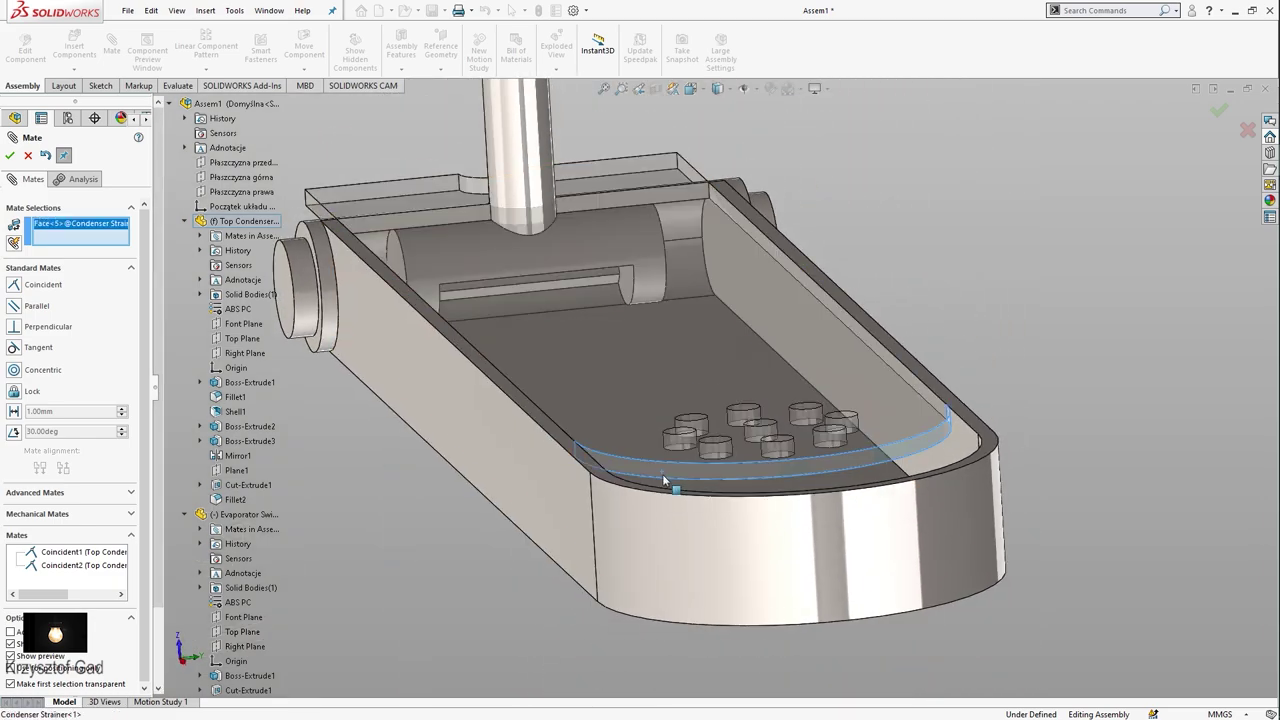
left_click(720, 535)
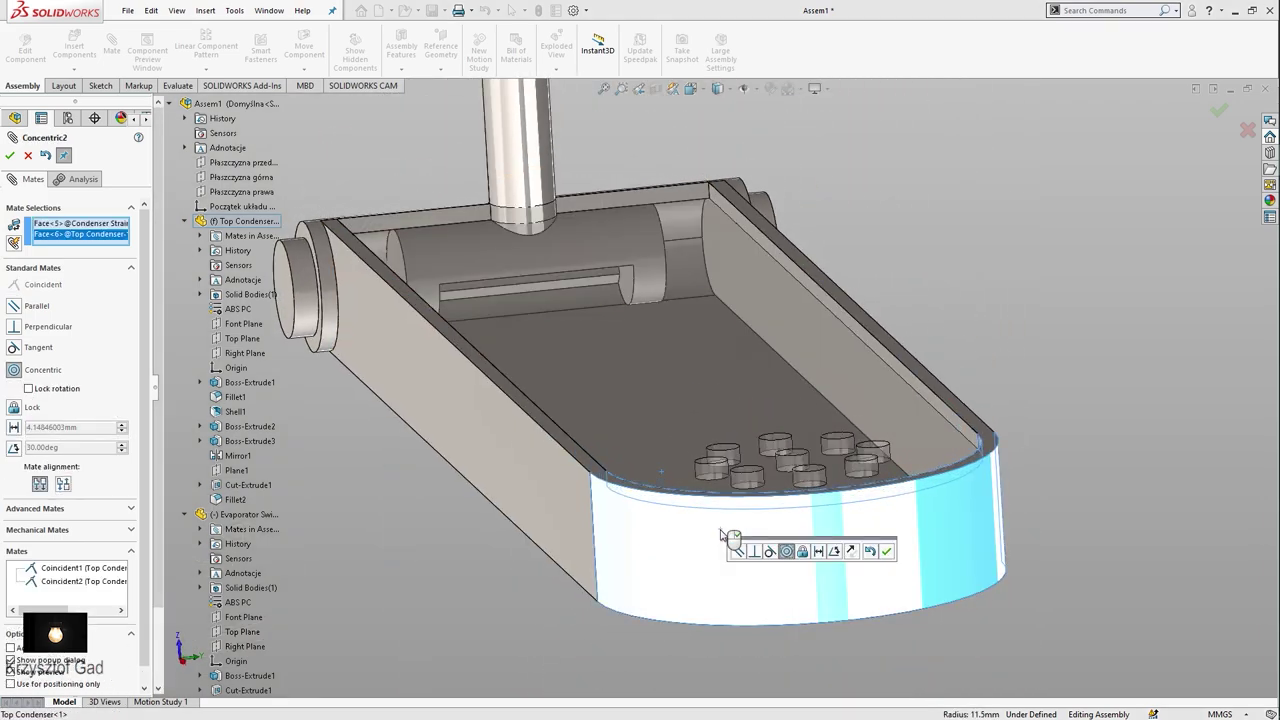
key("Return")
scroll(720, 535, "up", 2)
scroll(708, 428, "up", 3)
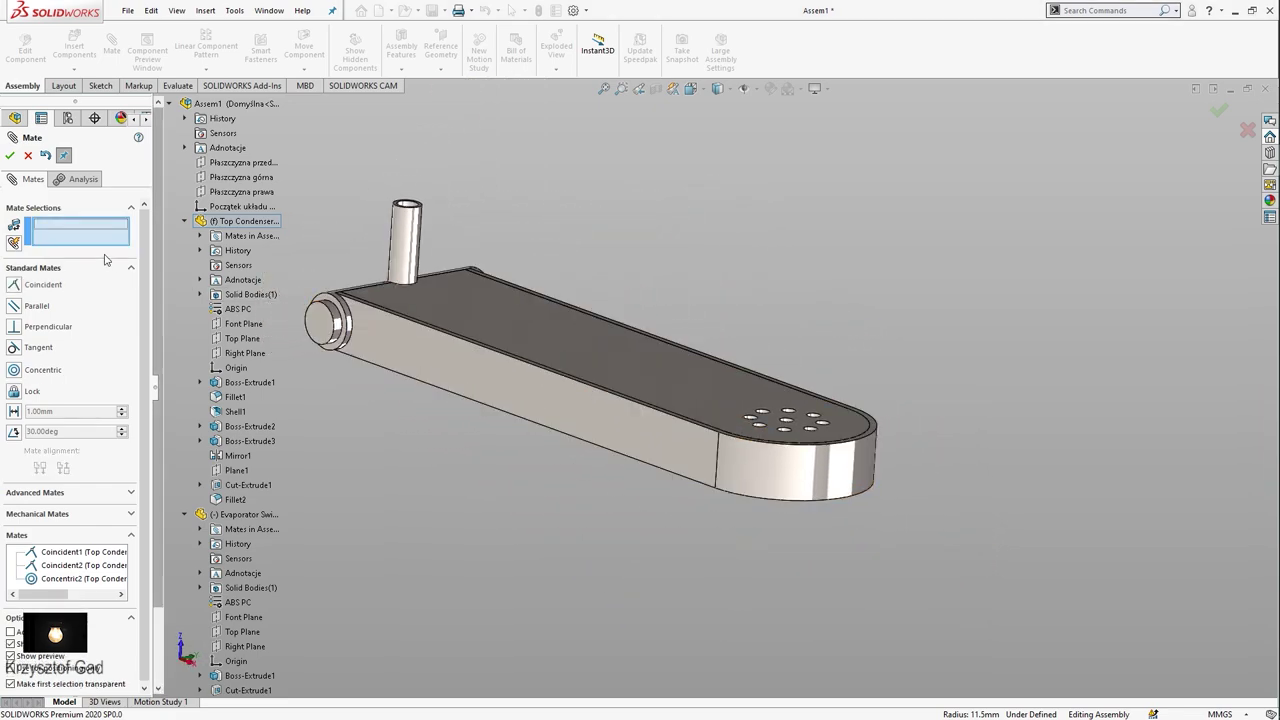
left_click(10, 155)
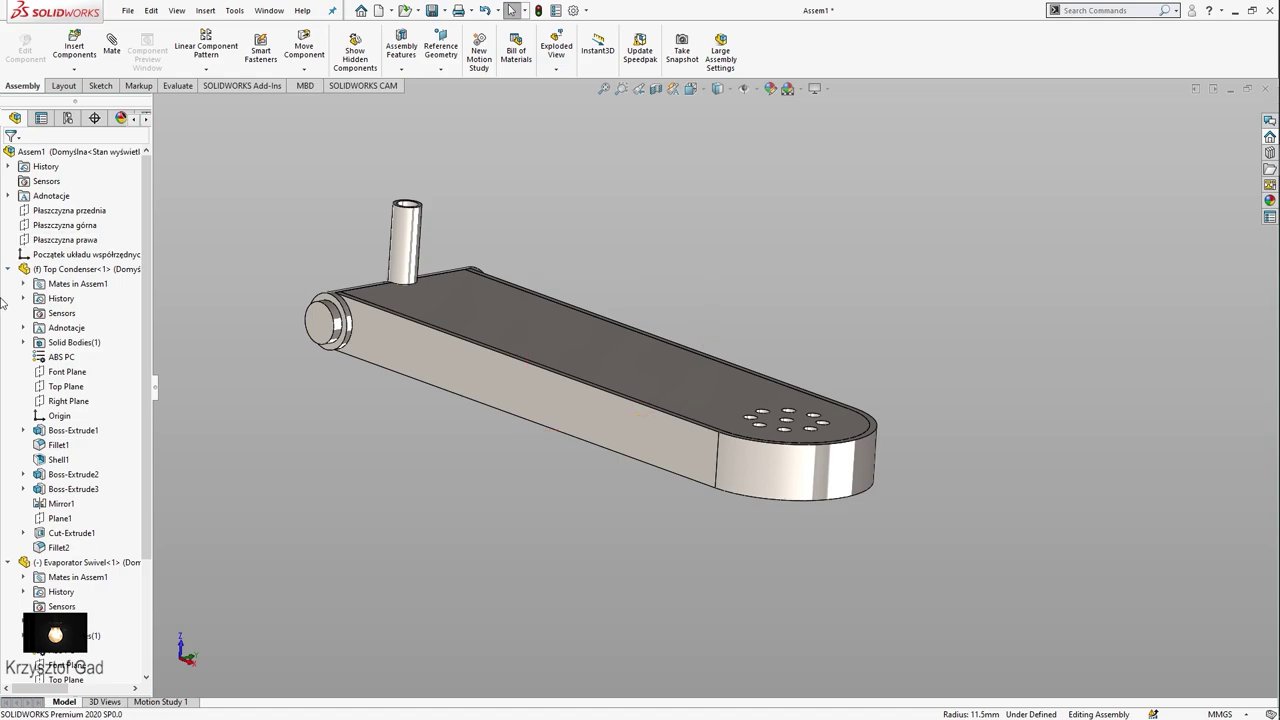
Collapse the part nodes, inspect the model's underside and top, then make a drawing from Condenser Assembly
left_click(9, 271)
left_click(9, 285)
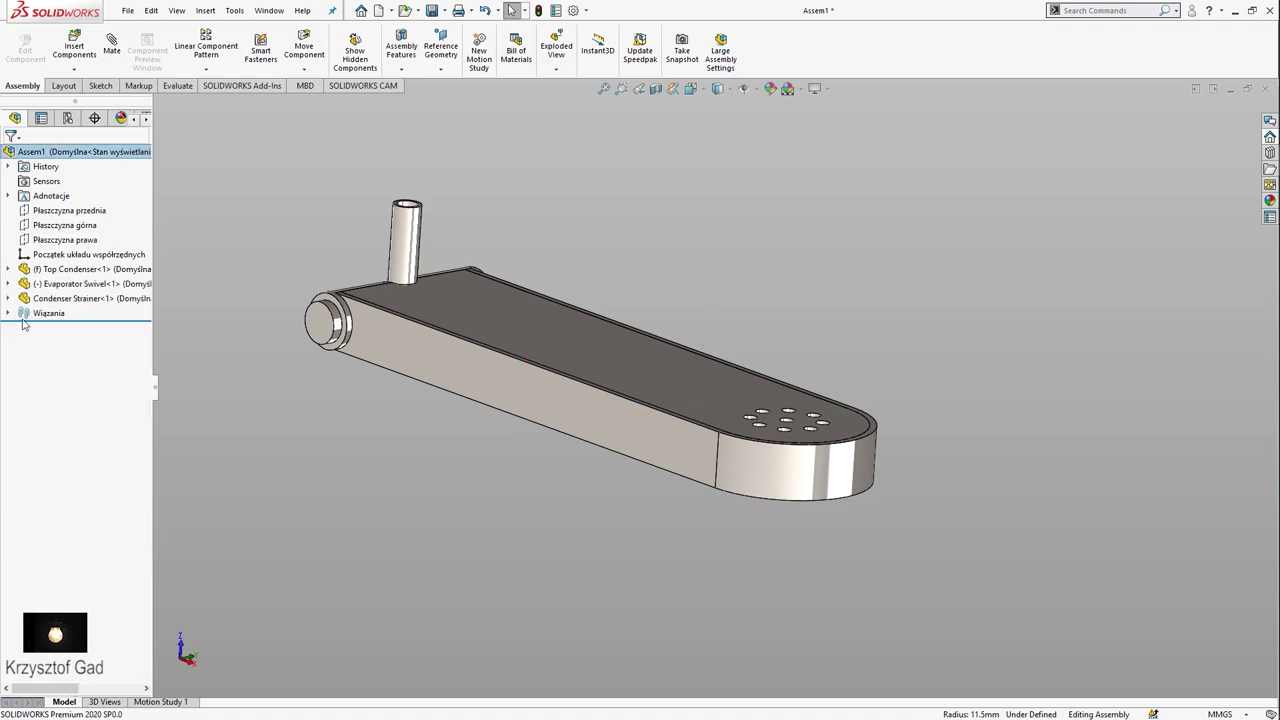
middle_click_drag(322, 447, 352, 455)
key("Down")
key("Down")
key("Down")
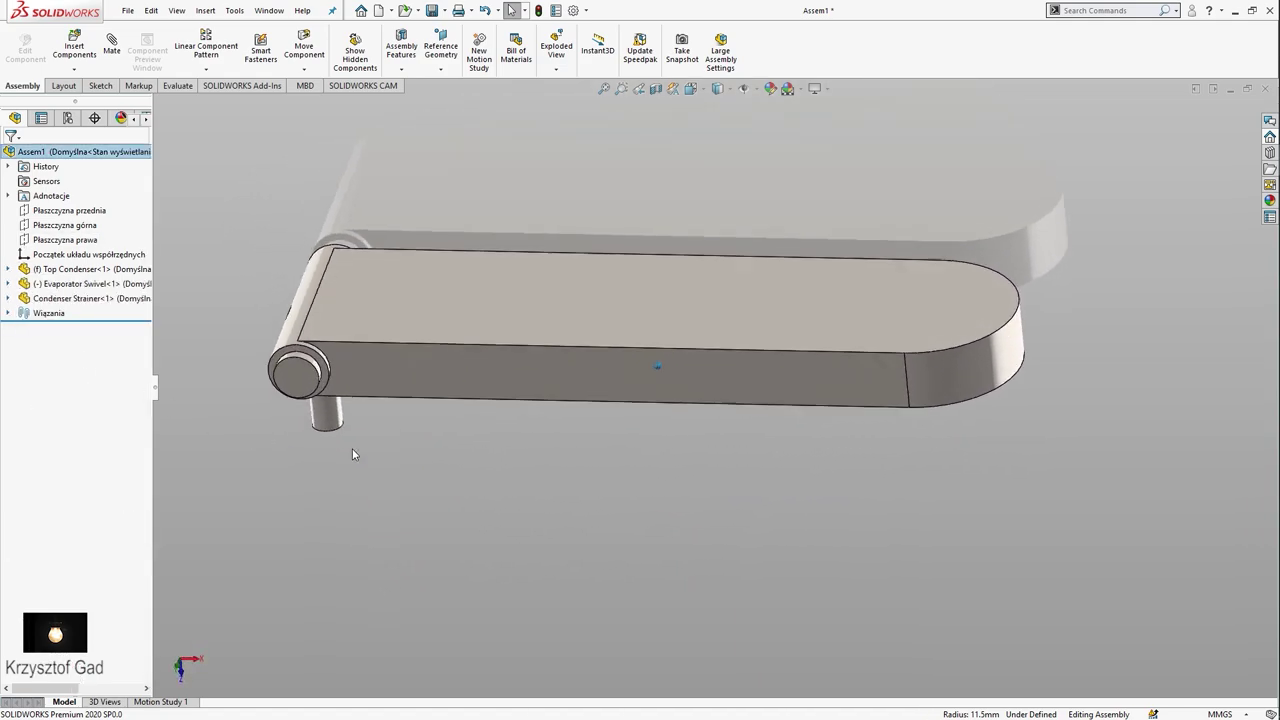
key("Down")
key("Down")
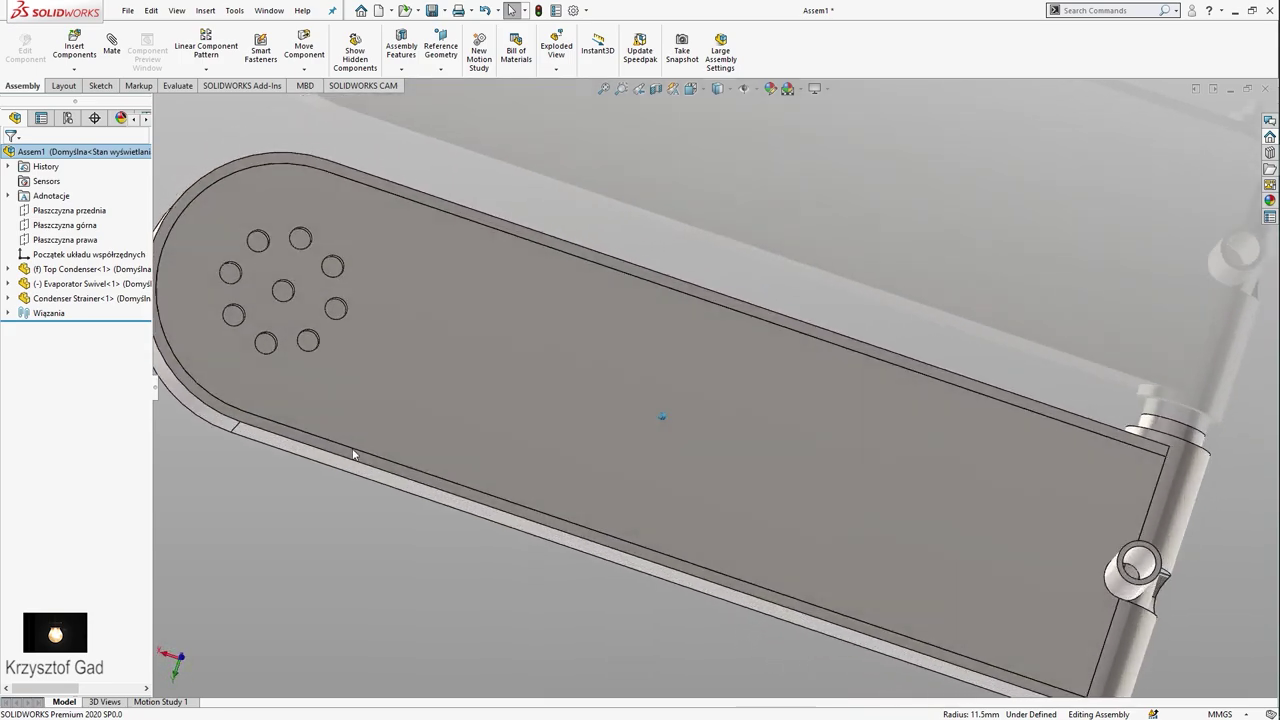
key("Down")
key("Down")
key("Down")
key("Down")
key("Down")
key("Down")
key("Down")
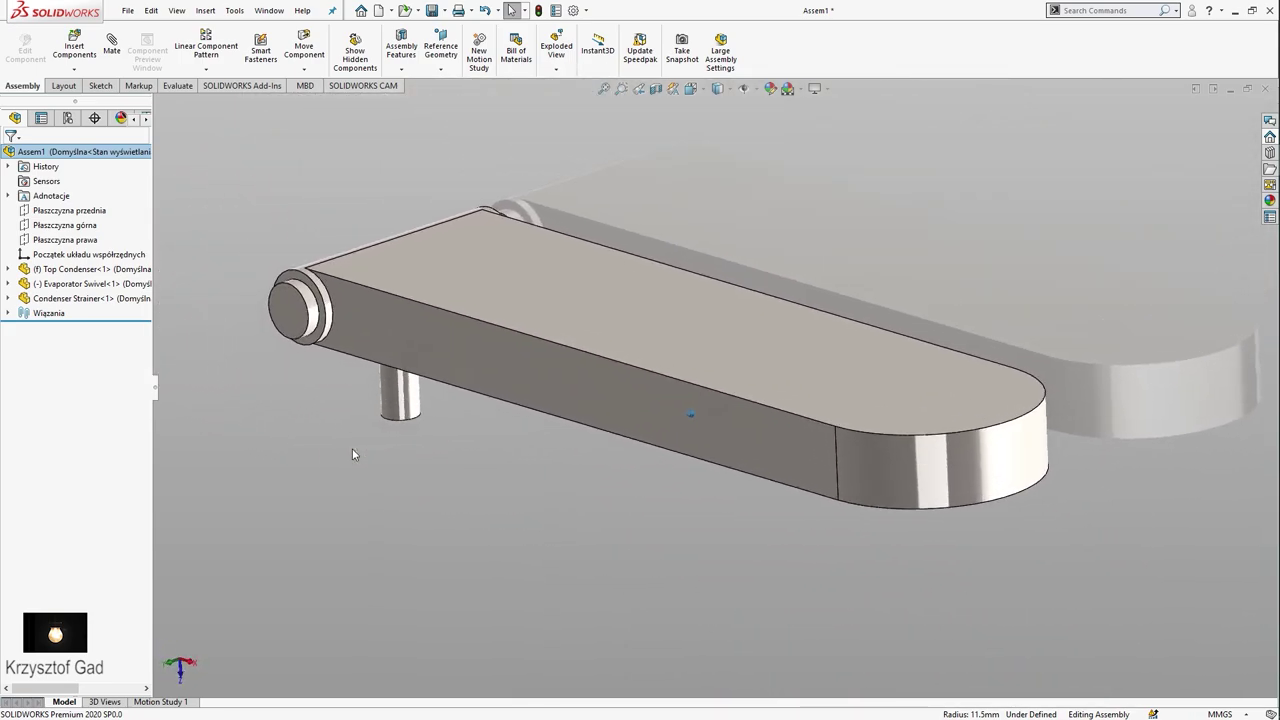
key("Down")
key("Down")
key("Down")
key("Down")
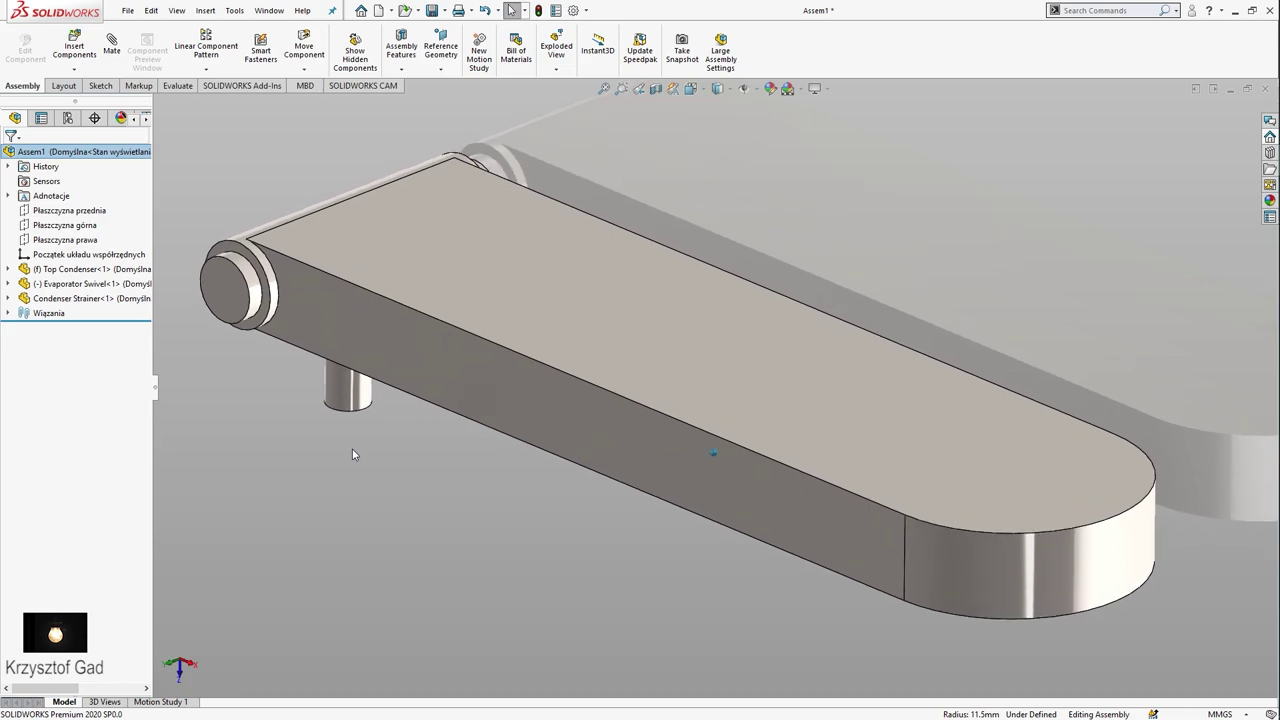
key("Down")
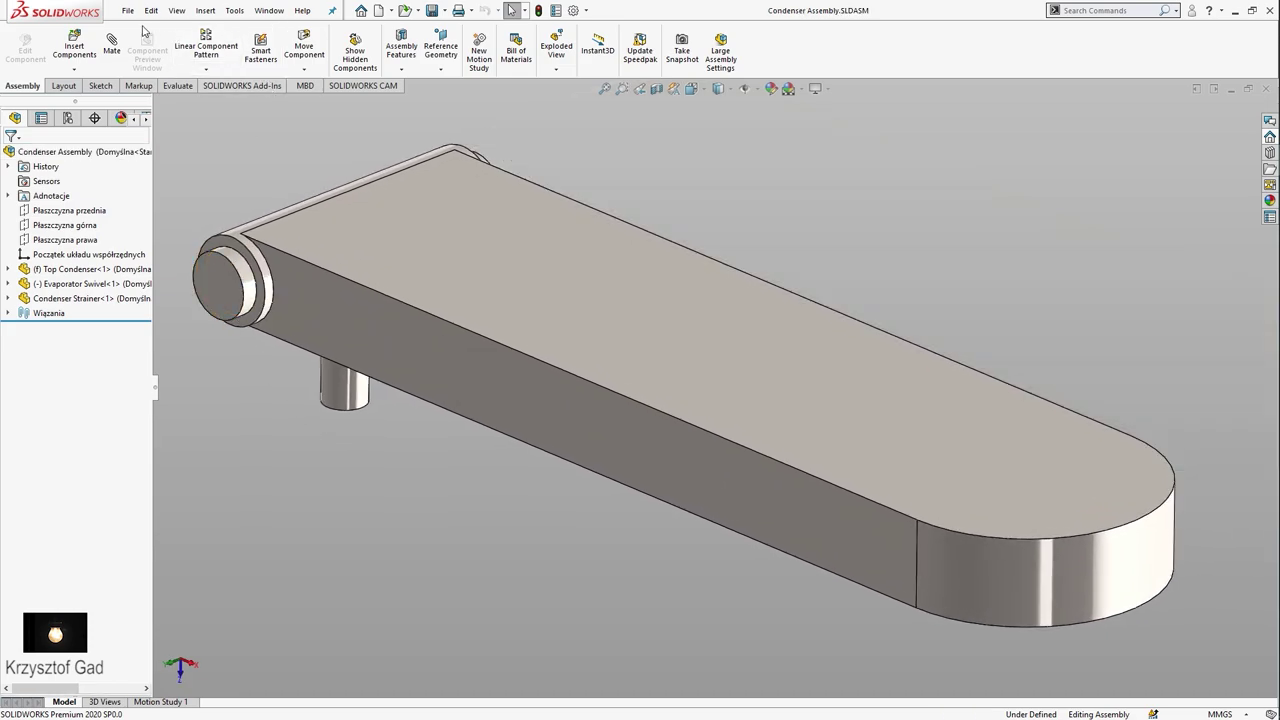
left_click(128, 10)
left_click(165, 116)
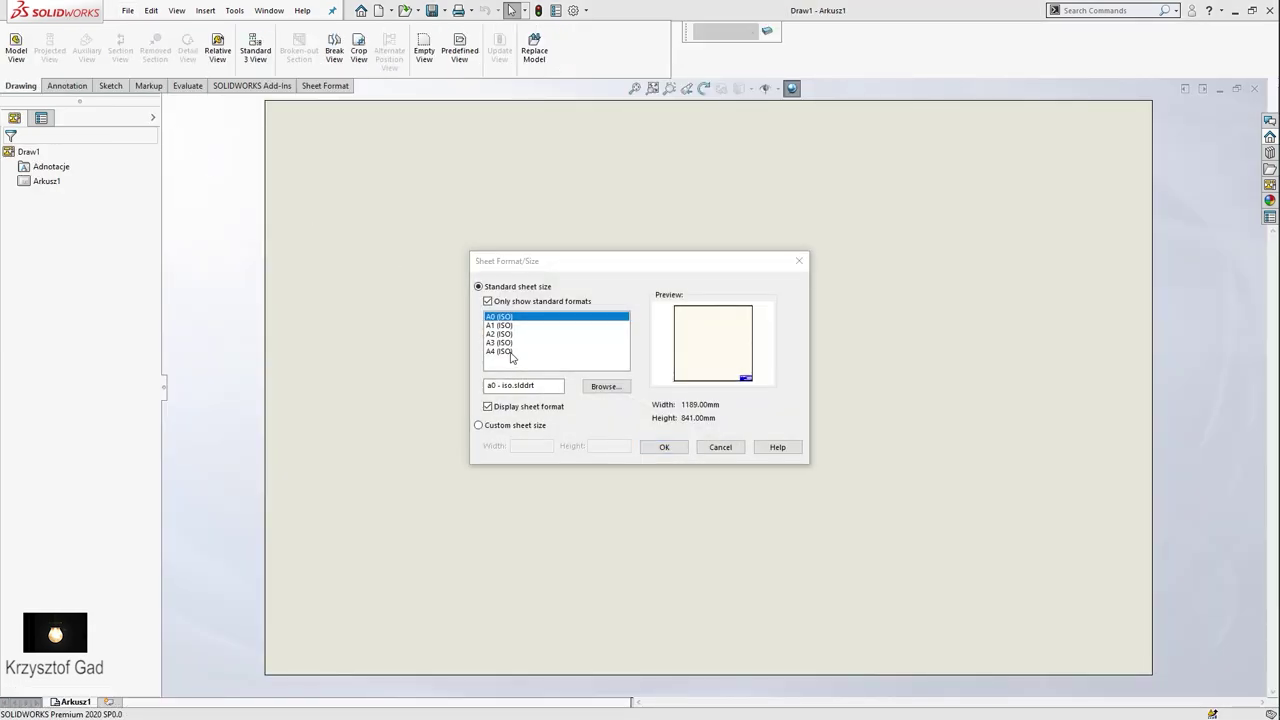
Pick an A4 (ISO) sheet and drop the assembly's Top view onto it
left_click(510, 352)
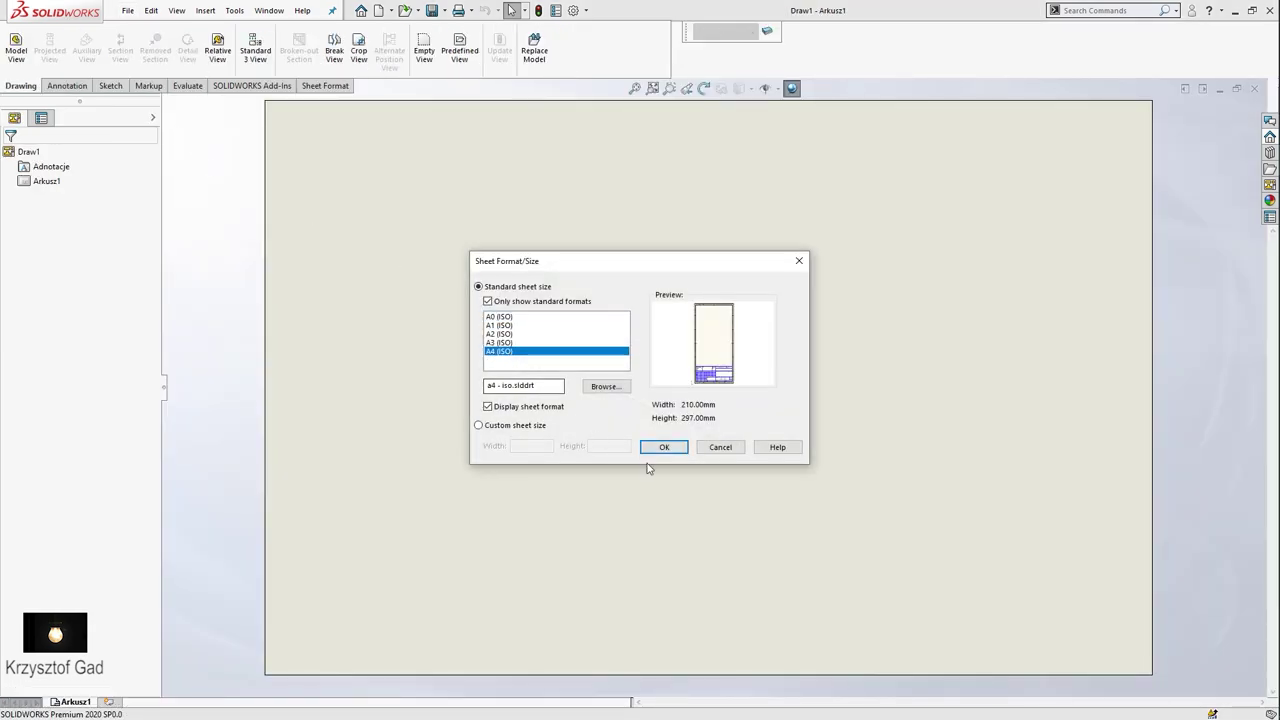
left_click(664, 448)
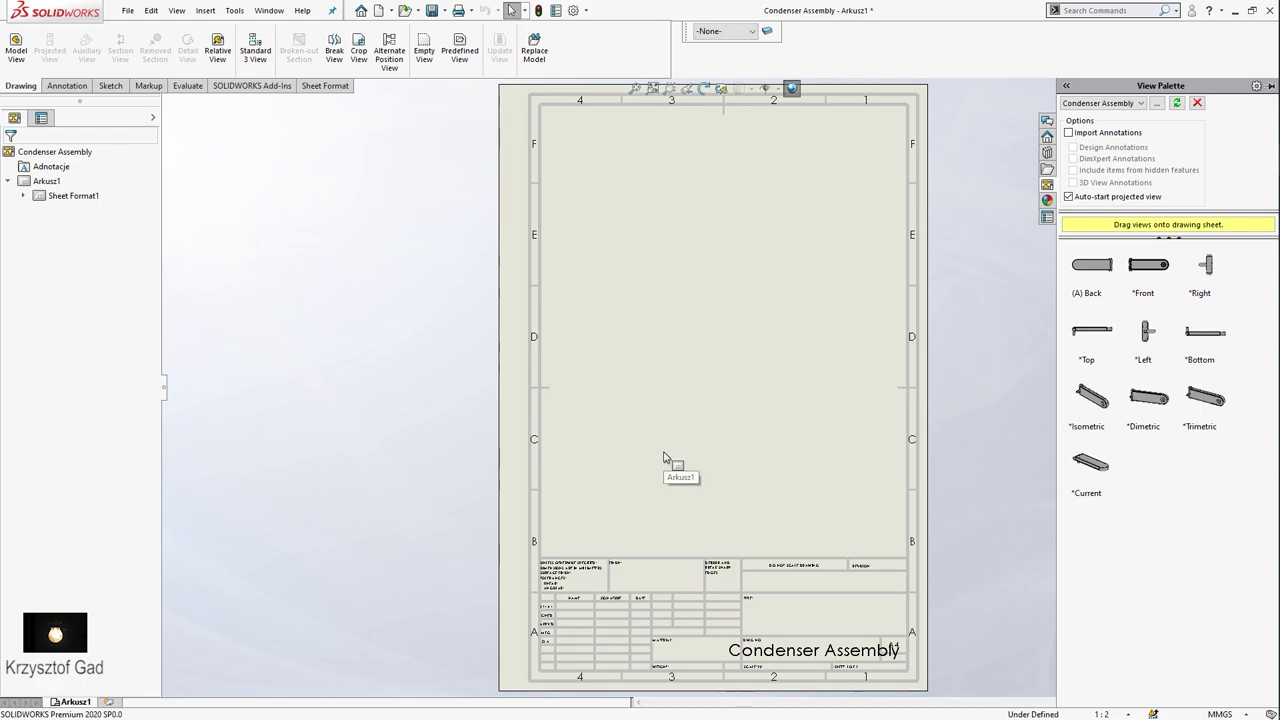
left_click_drag(1099, 341, 712, 206)
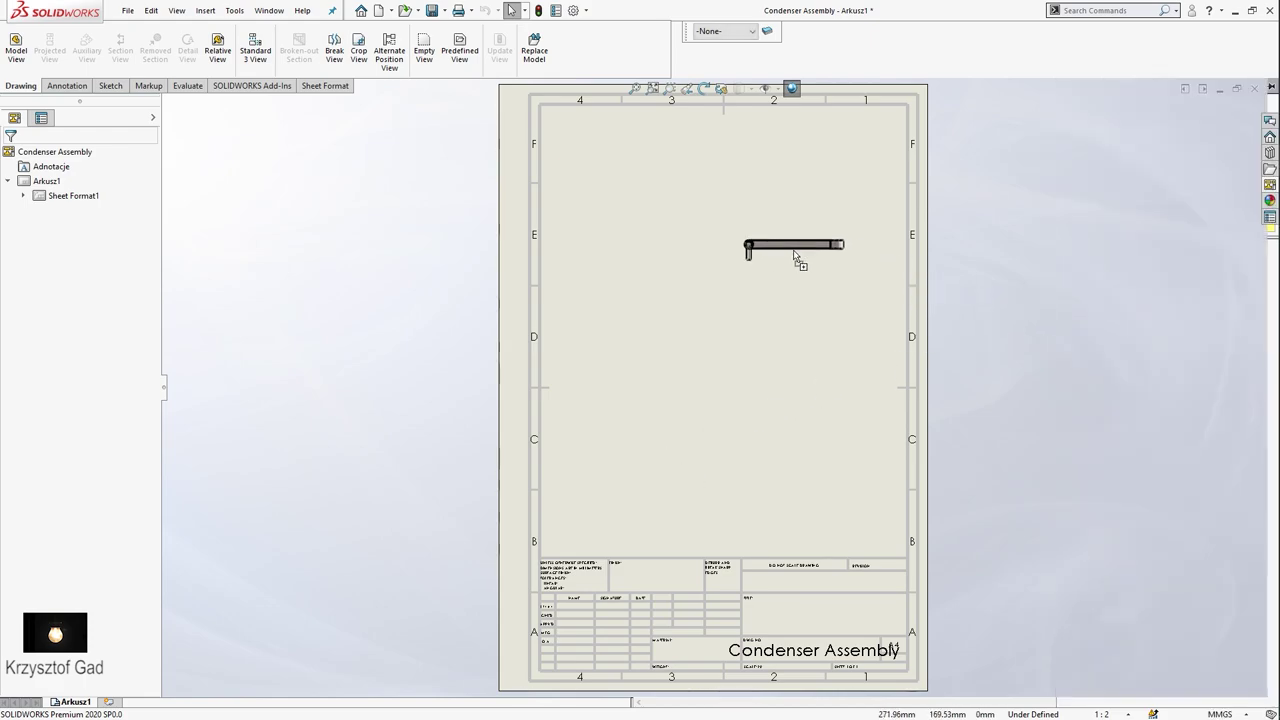
key("Escape")
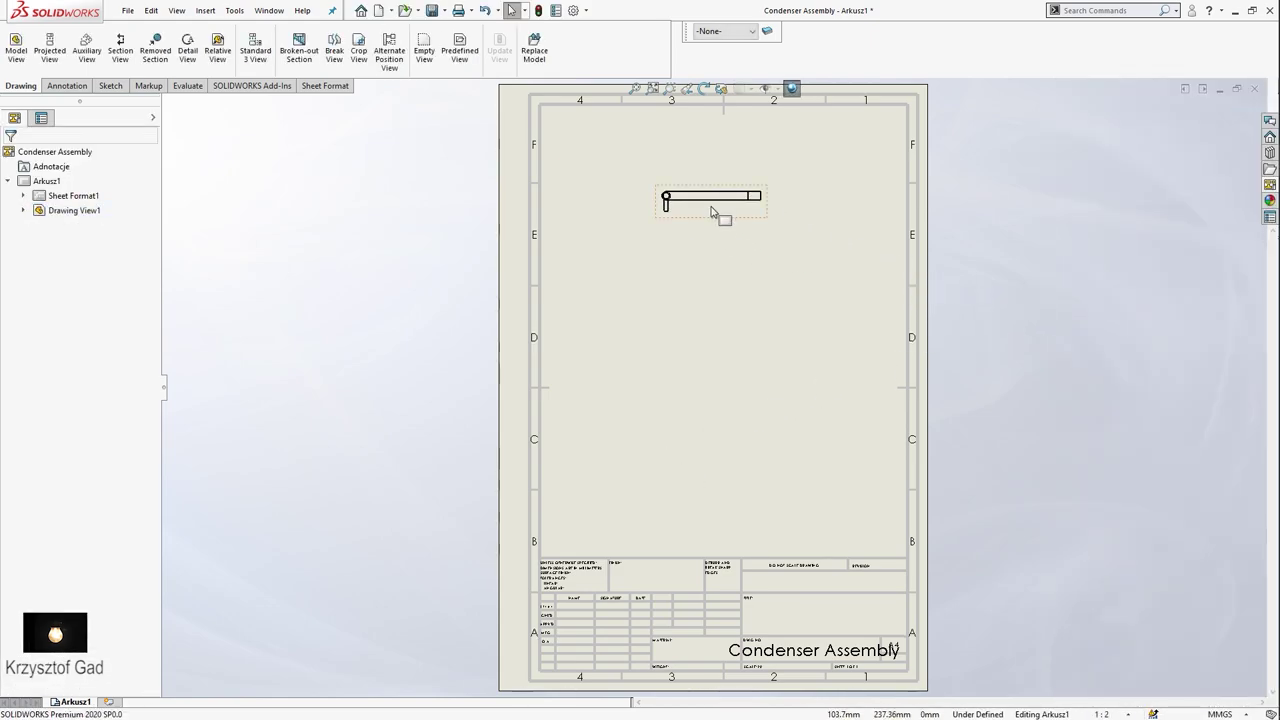
Set Drawing View1 to a custom 1:1 scale and nudge it right and down
left_click(712, 215)
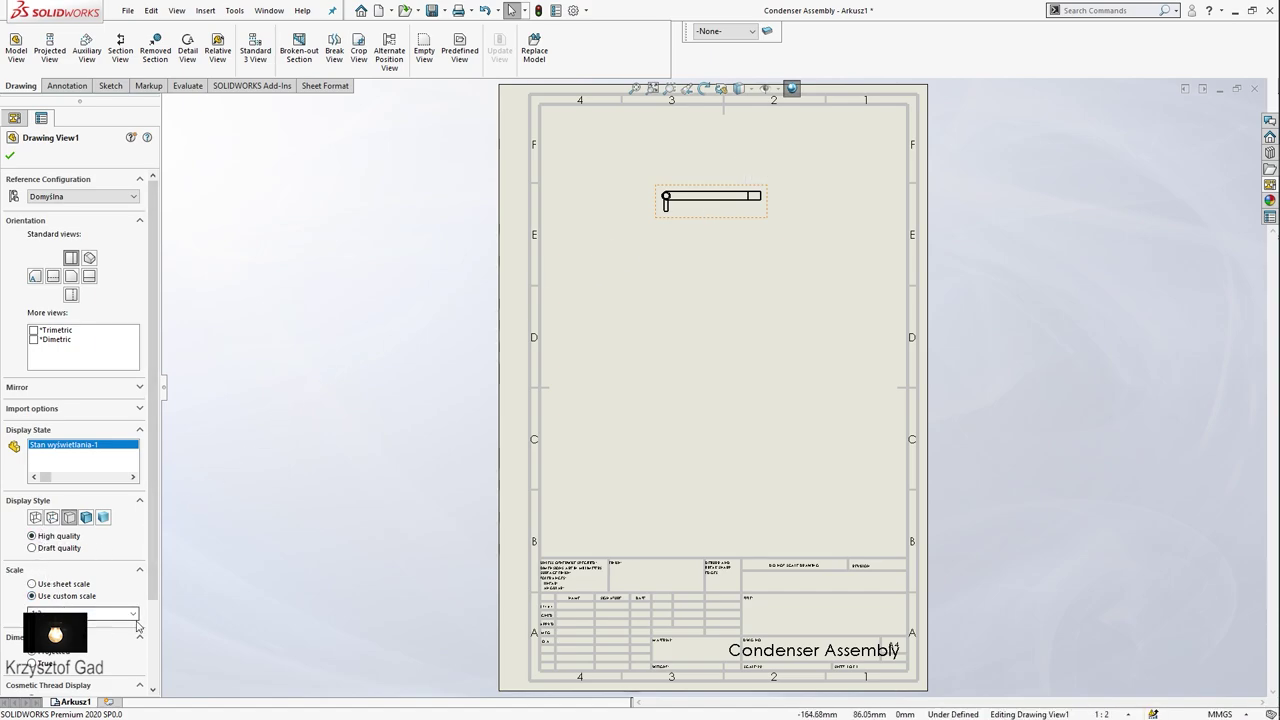
left_click(133, 614)
left_click(82, 497)
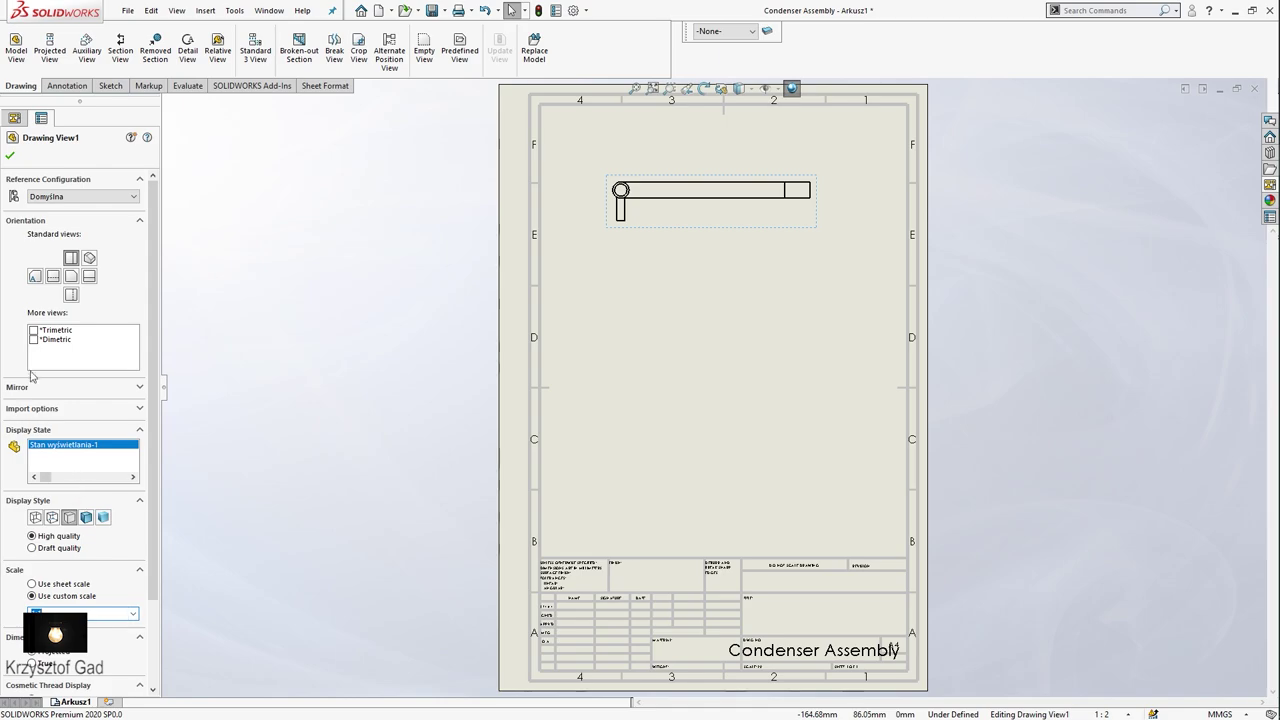
left_click(10, 155)
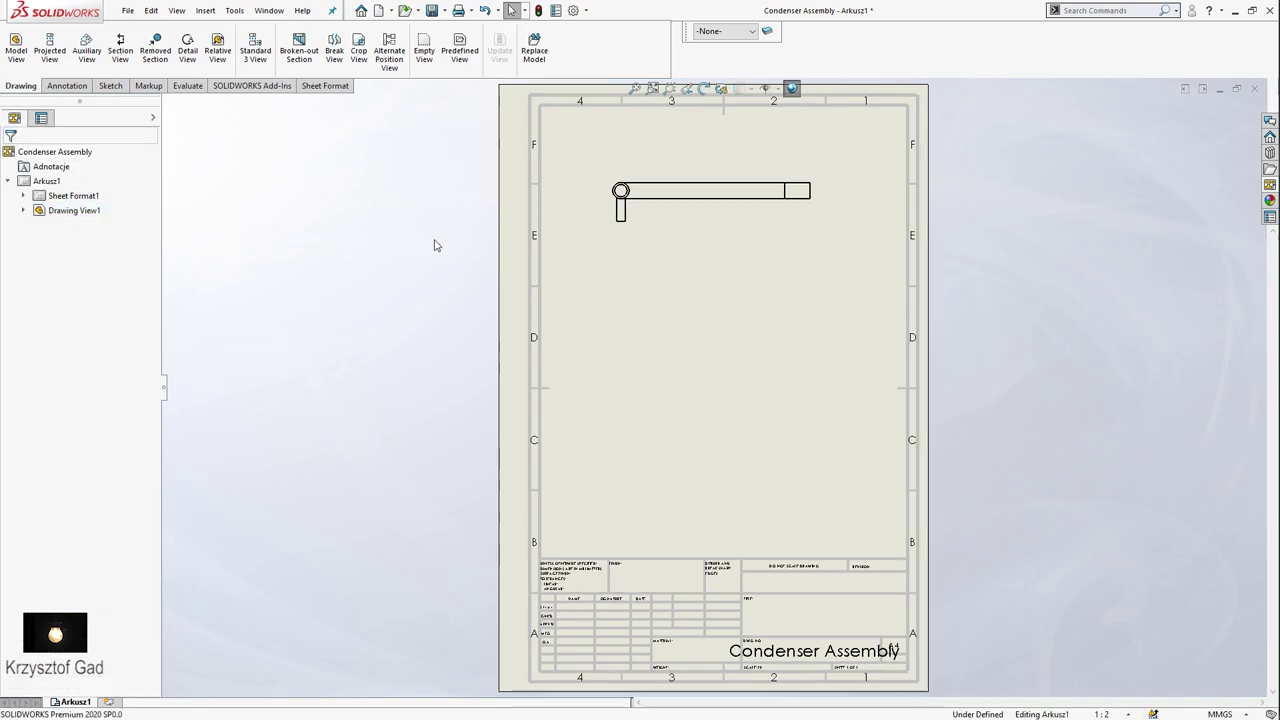
scroll(734, 449, "down", 2)
scroll(734, 449, "down", 2)
left_click_drag(757, 466, 780, 486)
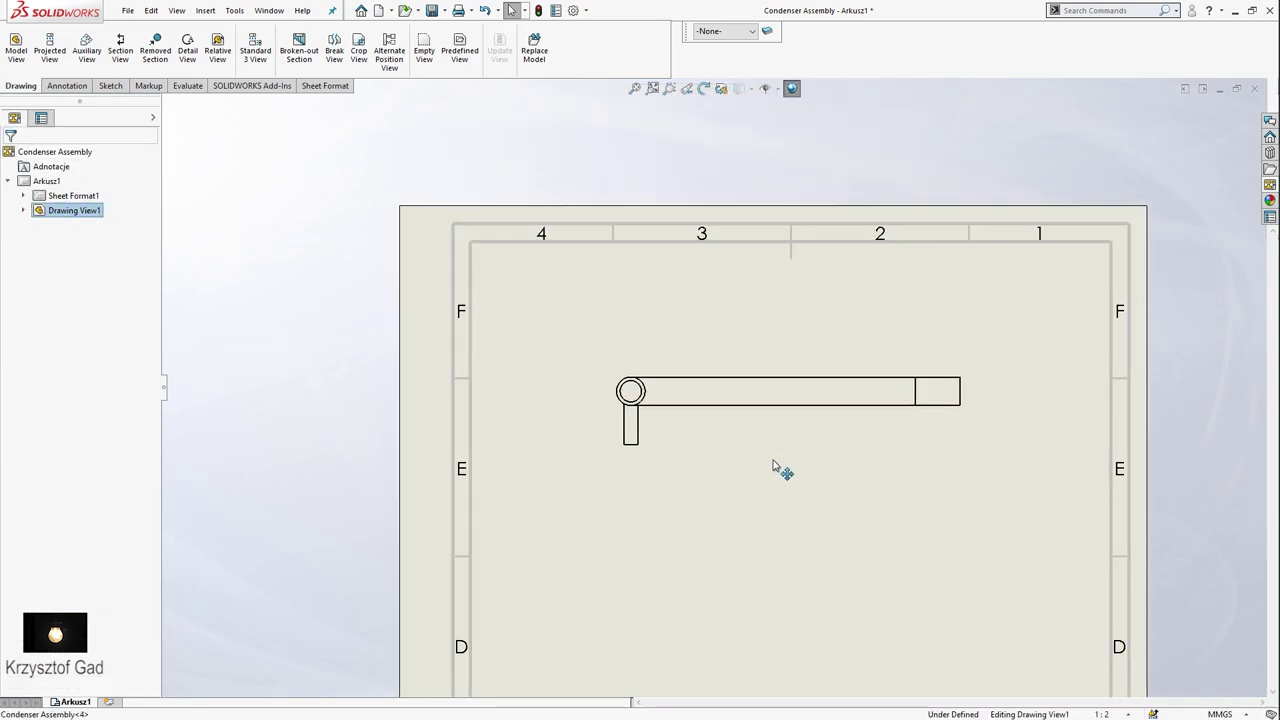
left_click(267, 224)
Outline the pipe end in the top view and cut a 12.5 mm deep broken-out section
key("shift+z")
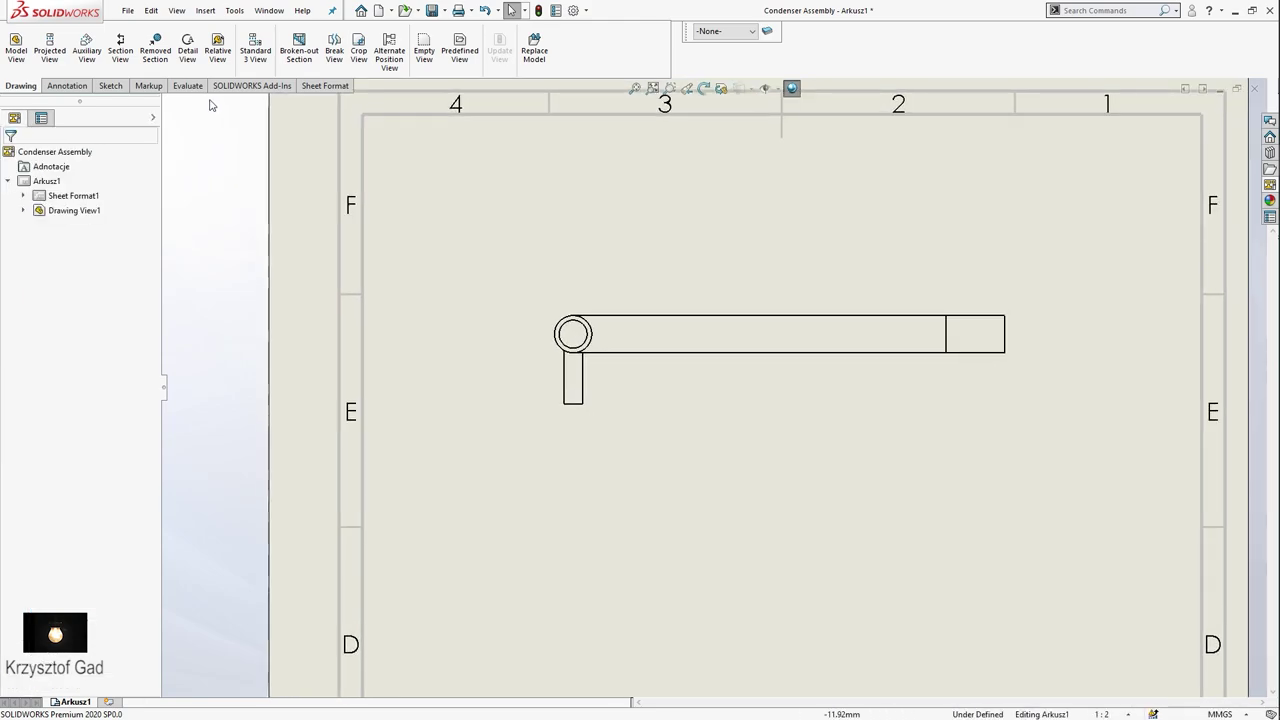
left_click(296, 50)
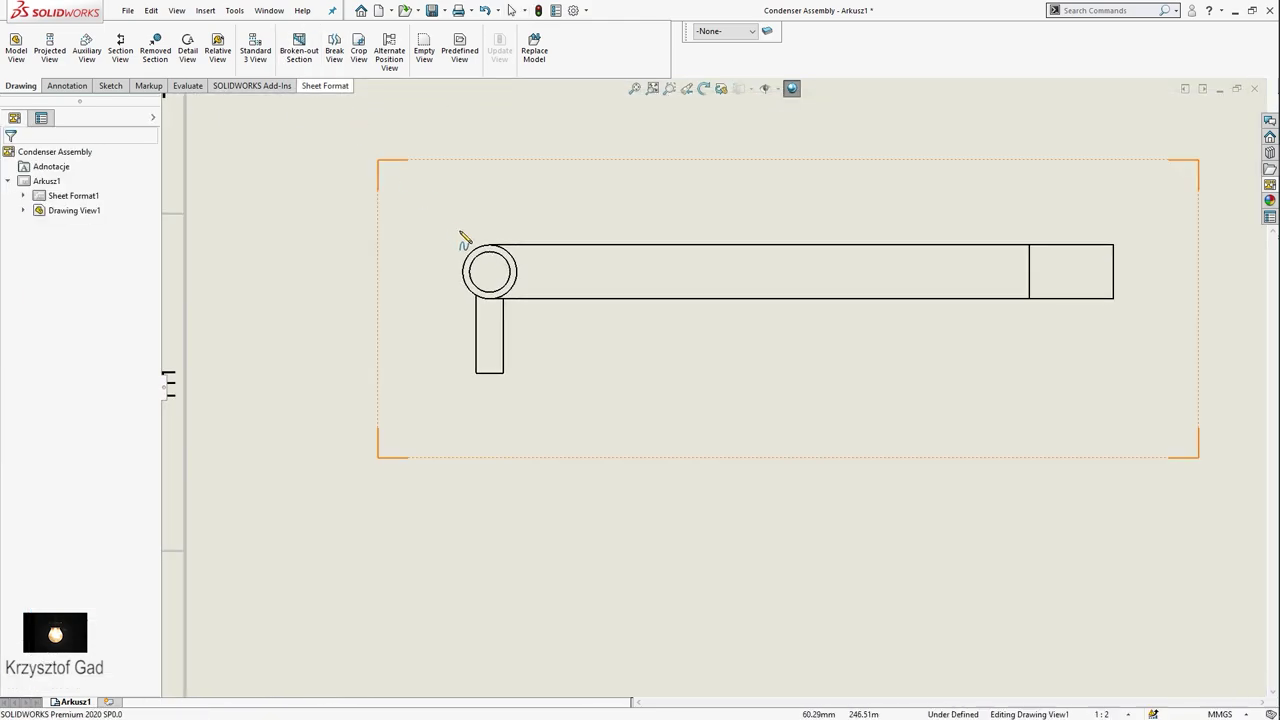
left_click(413, 198)
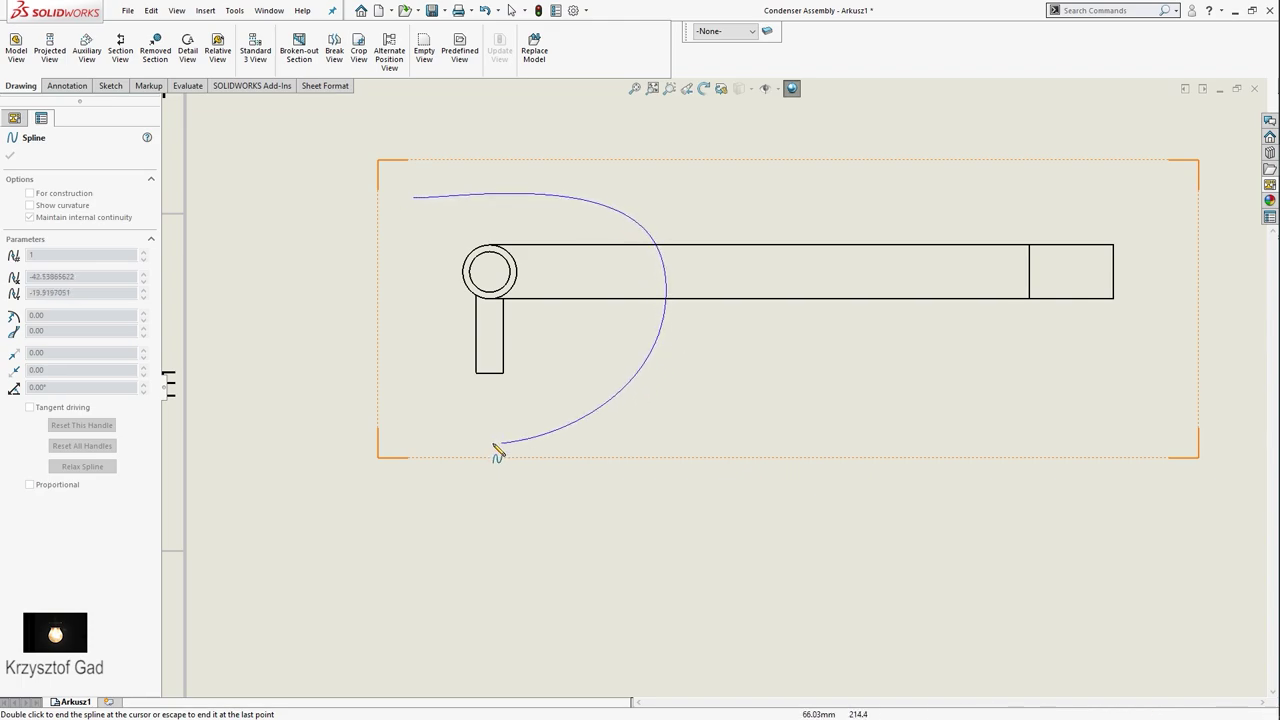
left_click(412, 200)
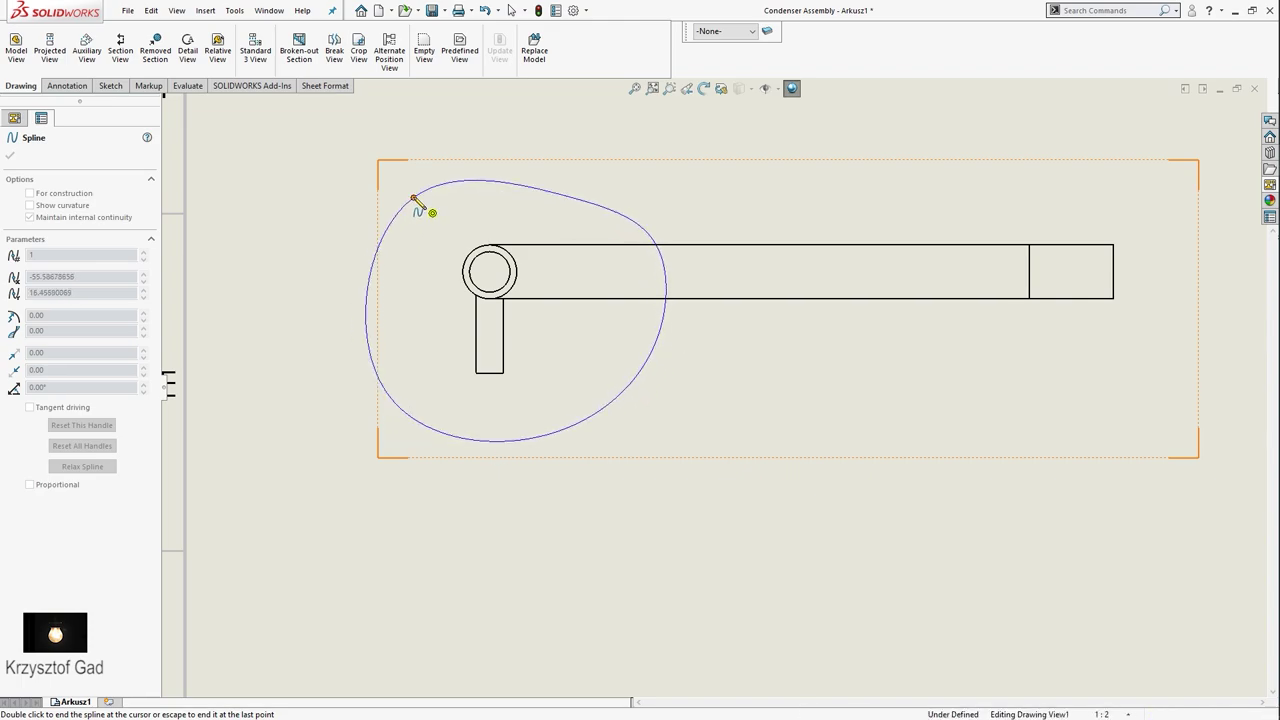
left_click(684, 428)
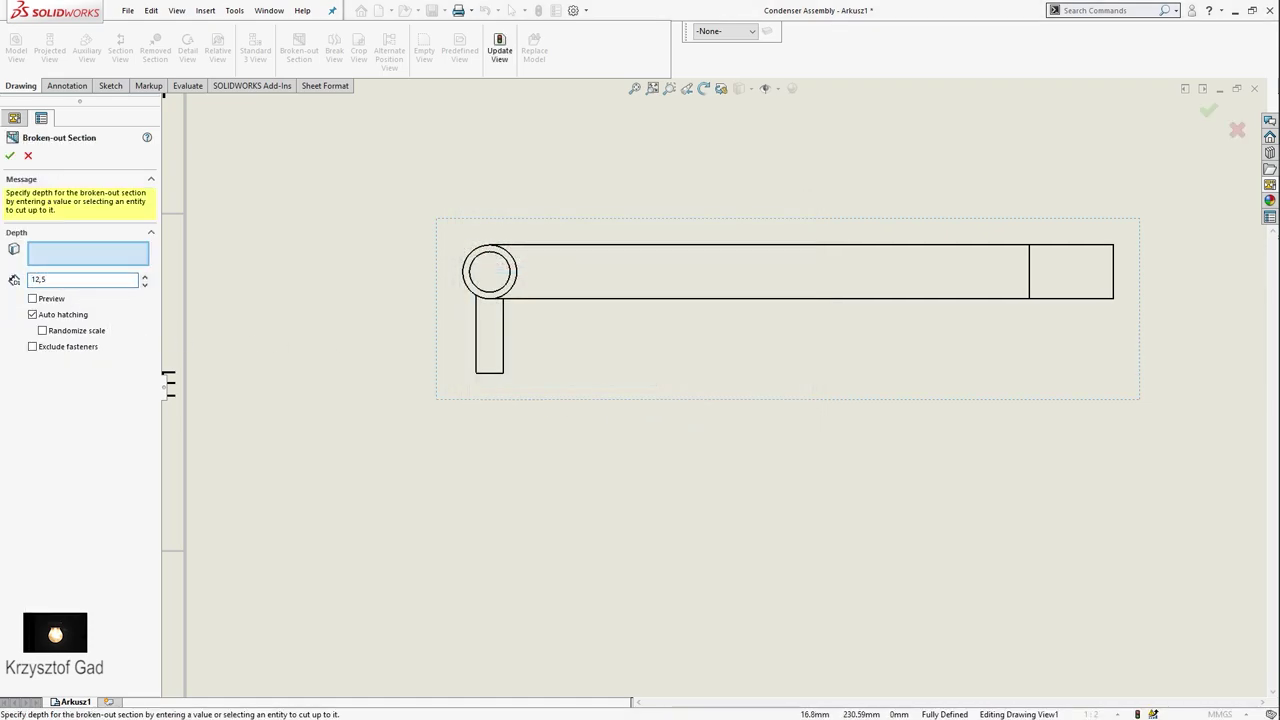
left_click(40, 300)
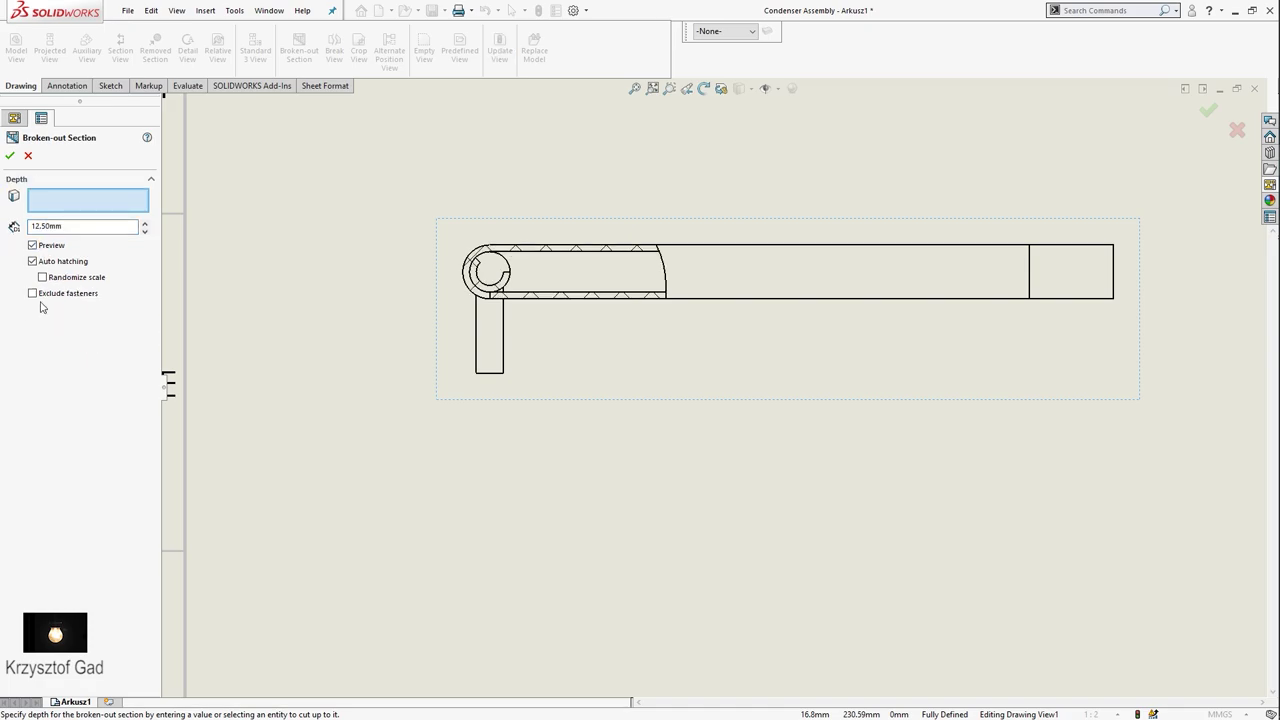
left_click(11, 156)
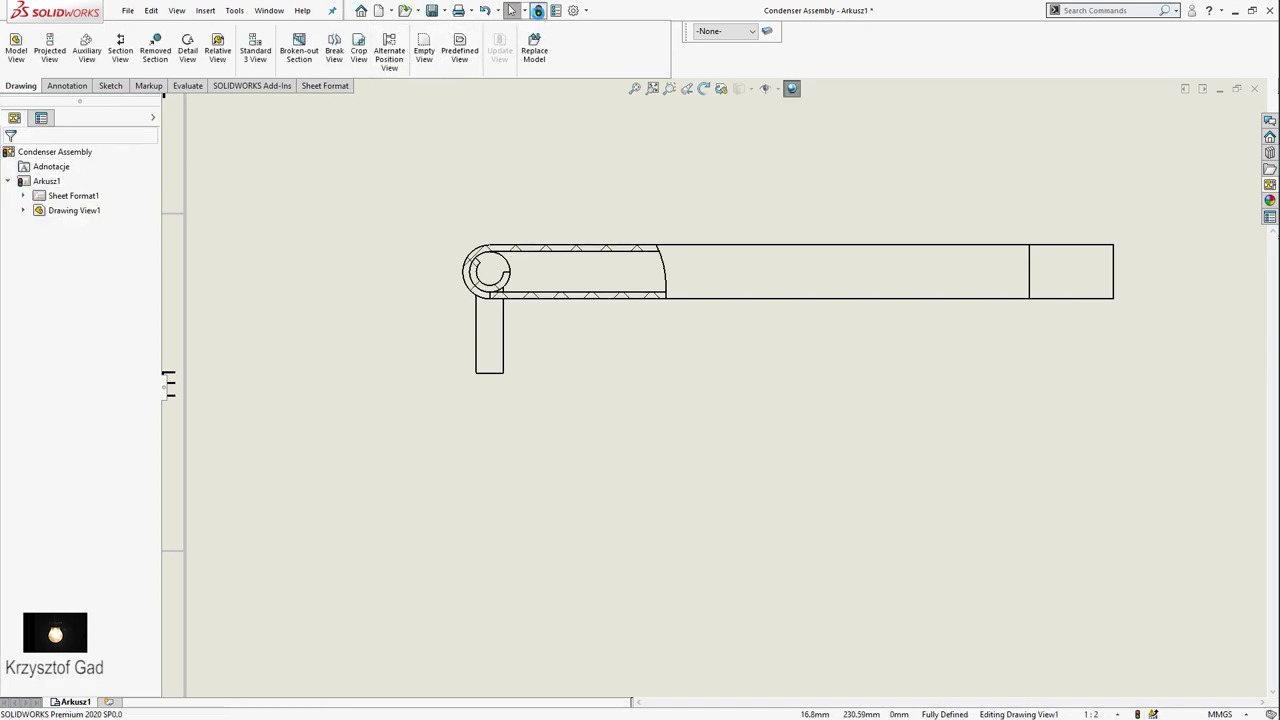
scroll(530, 210, "down", 2)
scroll(534, 248, "down", 3)
Give the pipe wall hatch the ISO (Steel) pattern at scale 1.5
scroll(590, 380, "down", 2)
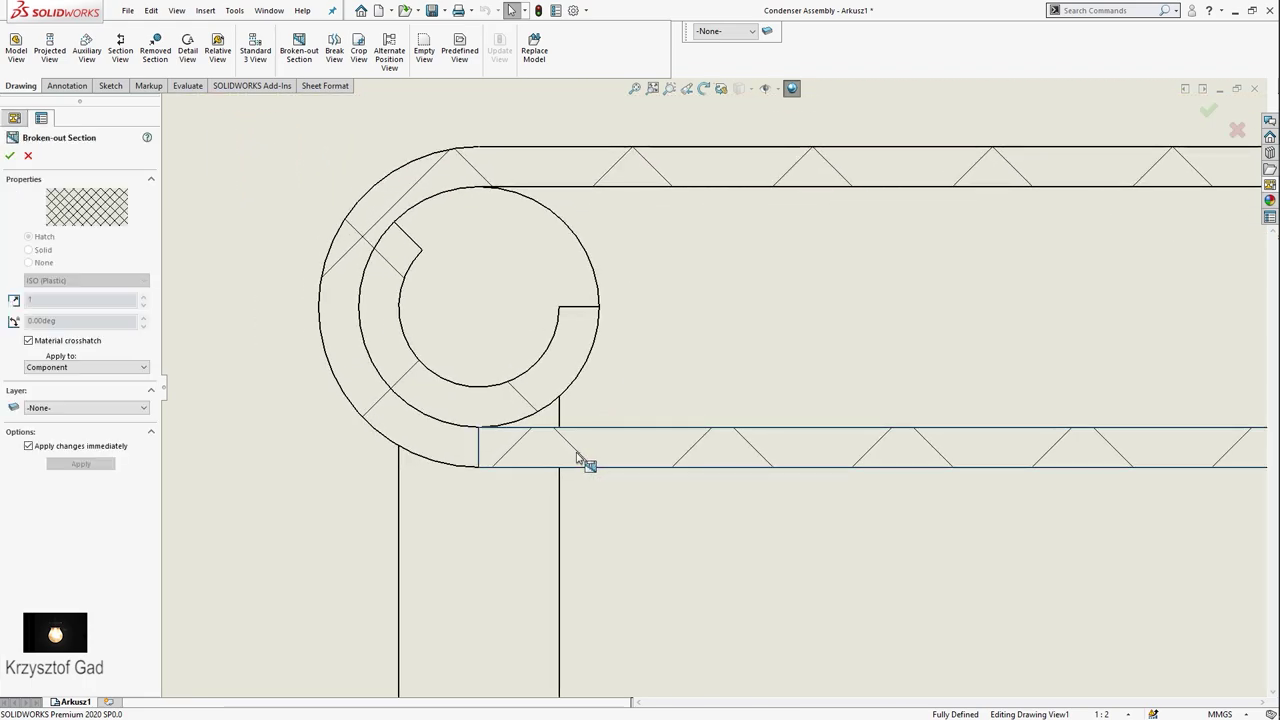
left_click(70, 341)
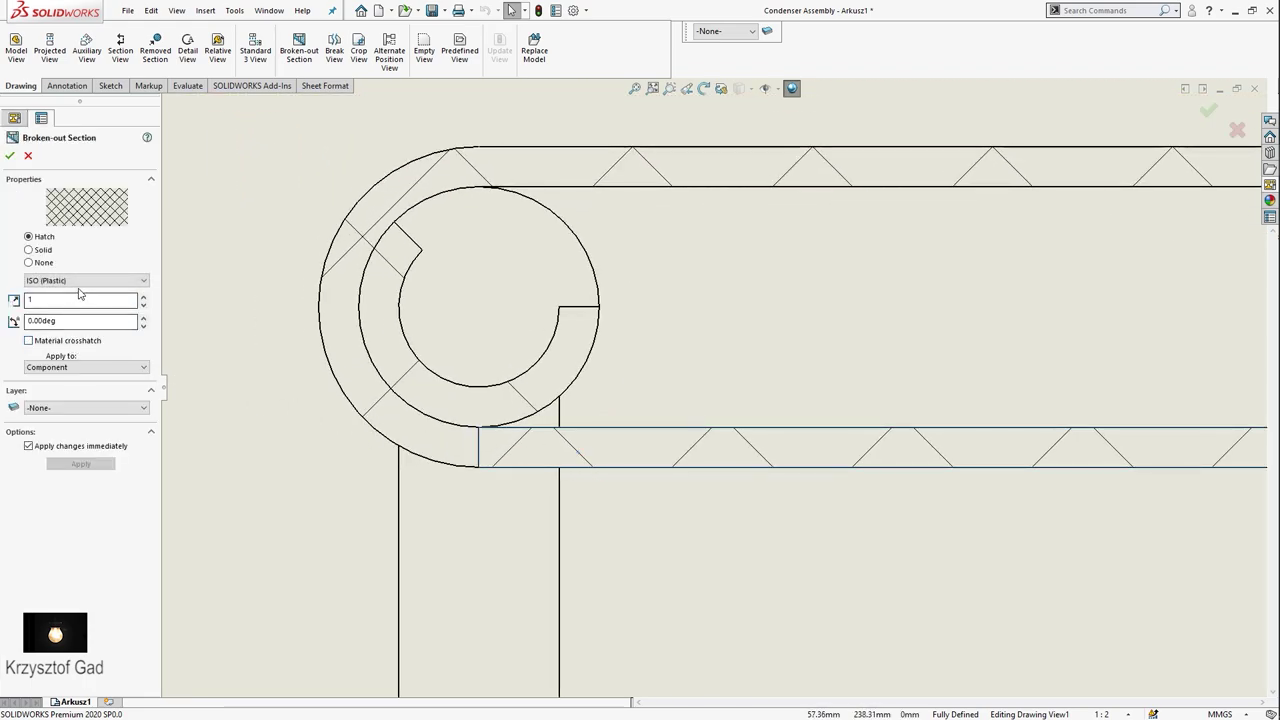
left_click(86, 281)
left_click(84, 311)
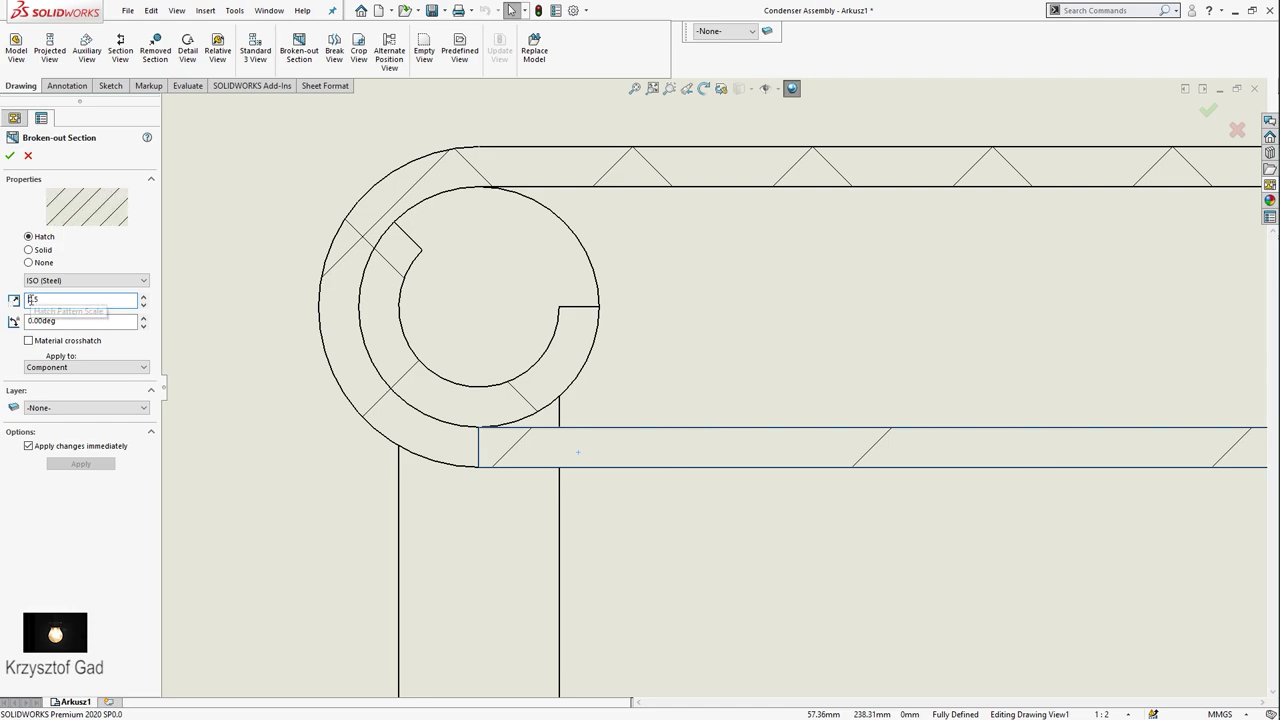
type(".")
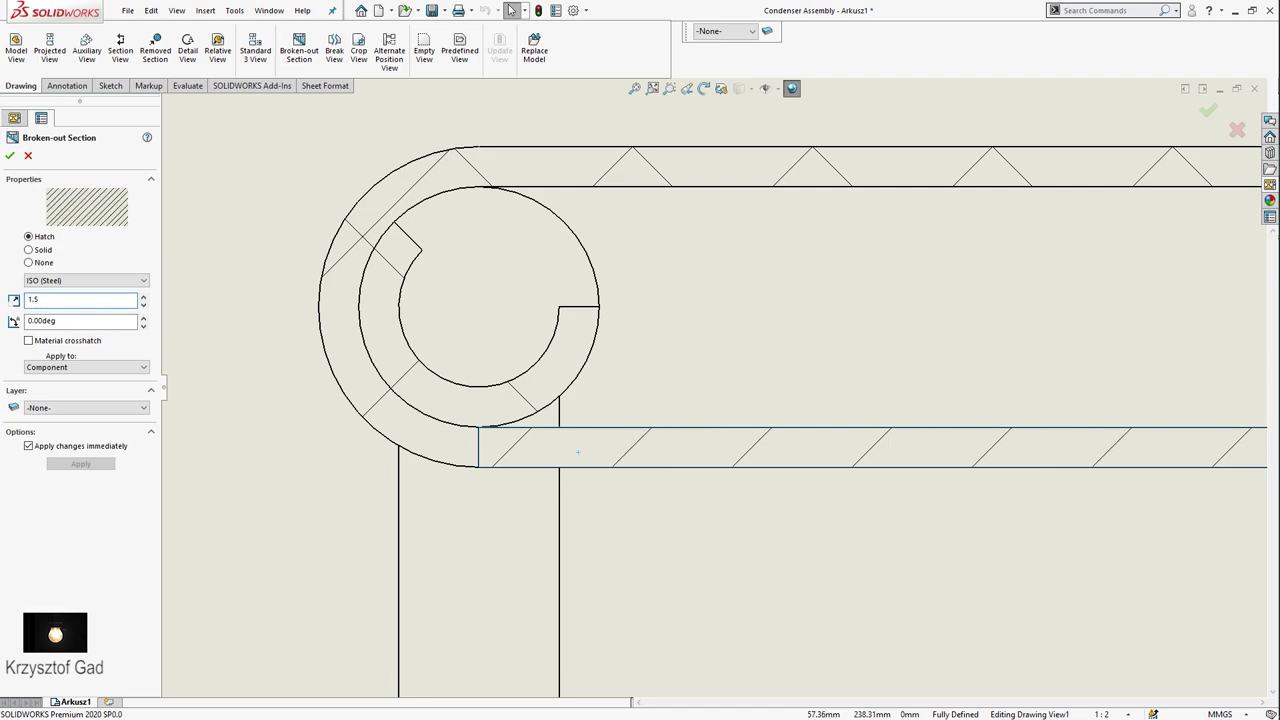
left_click(8, 156)
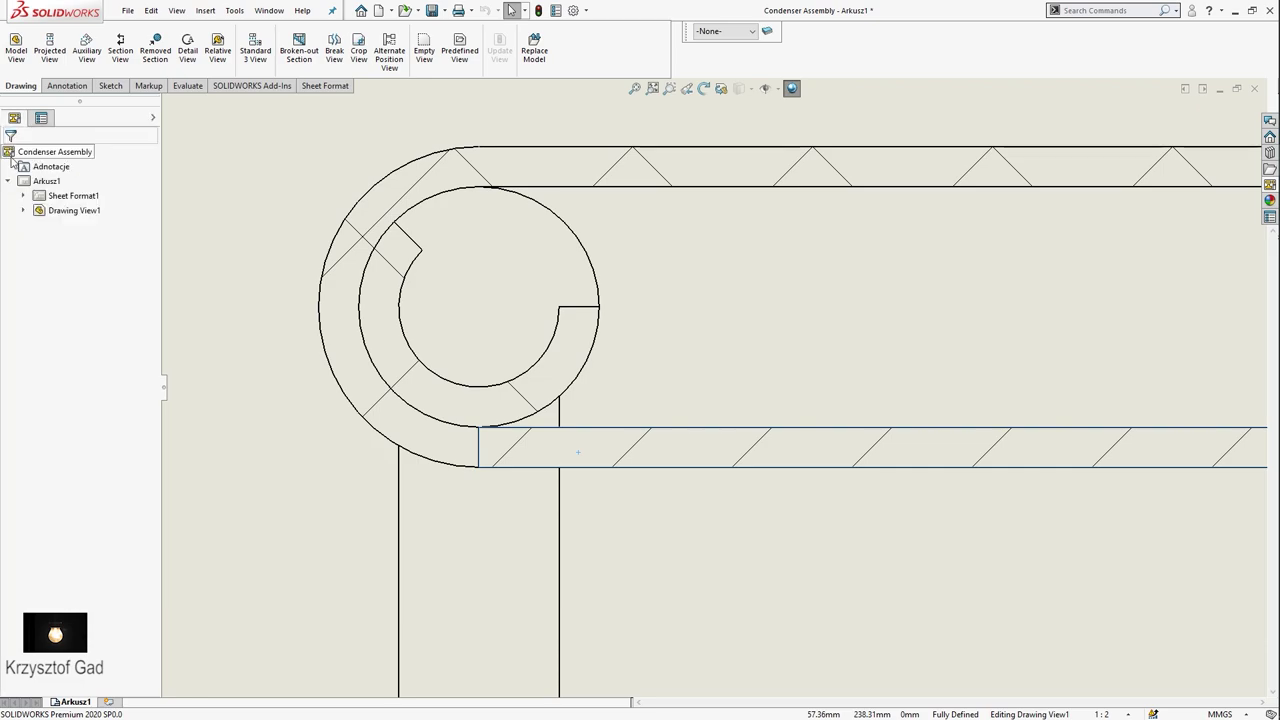
Give the bend's hatch the ISO (Steel) pattern at a 90° angle
left_click(385, 410)
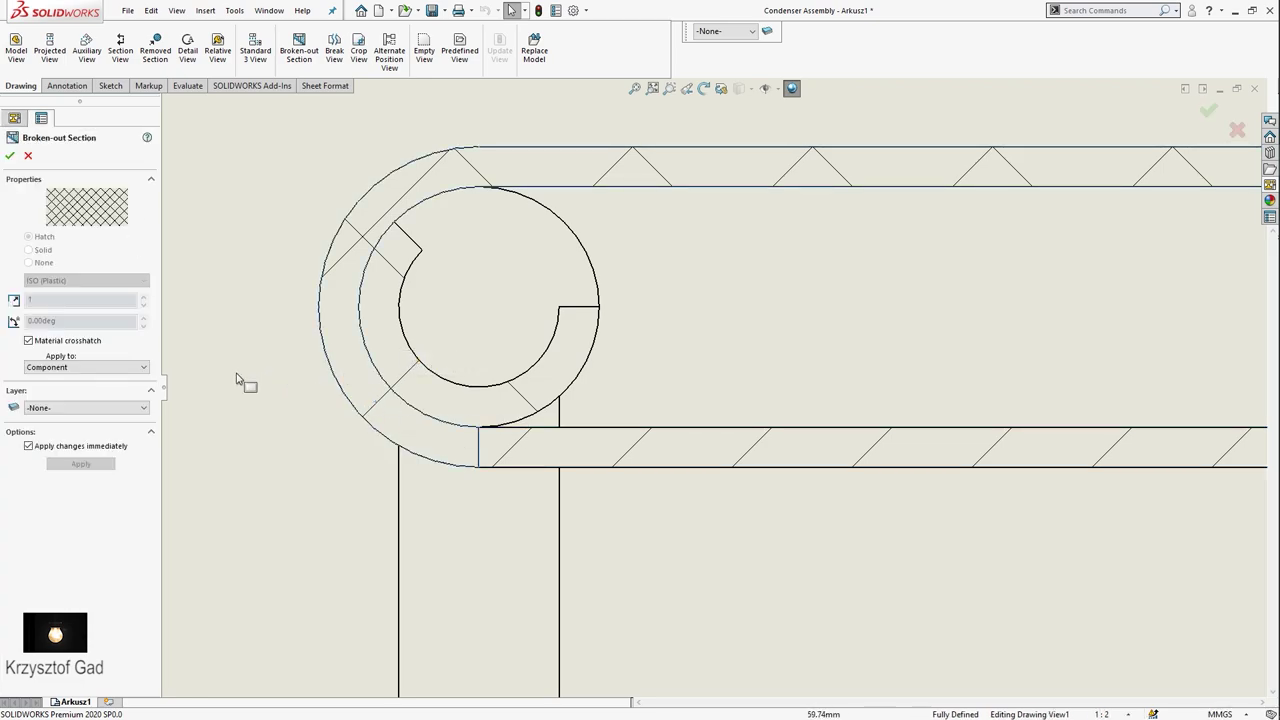
left_click(80, 344)
left_click(86, 280)
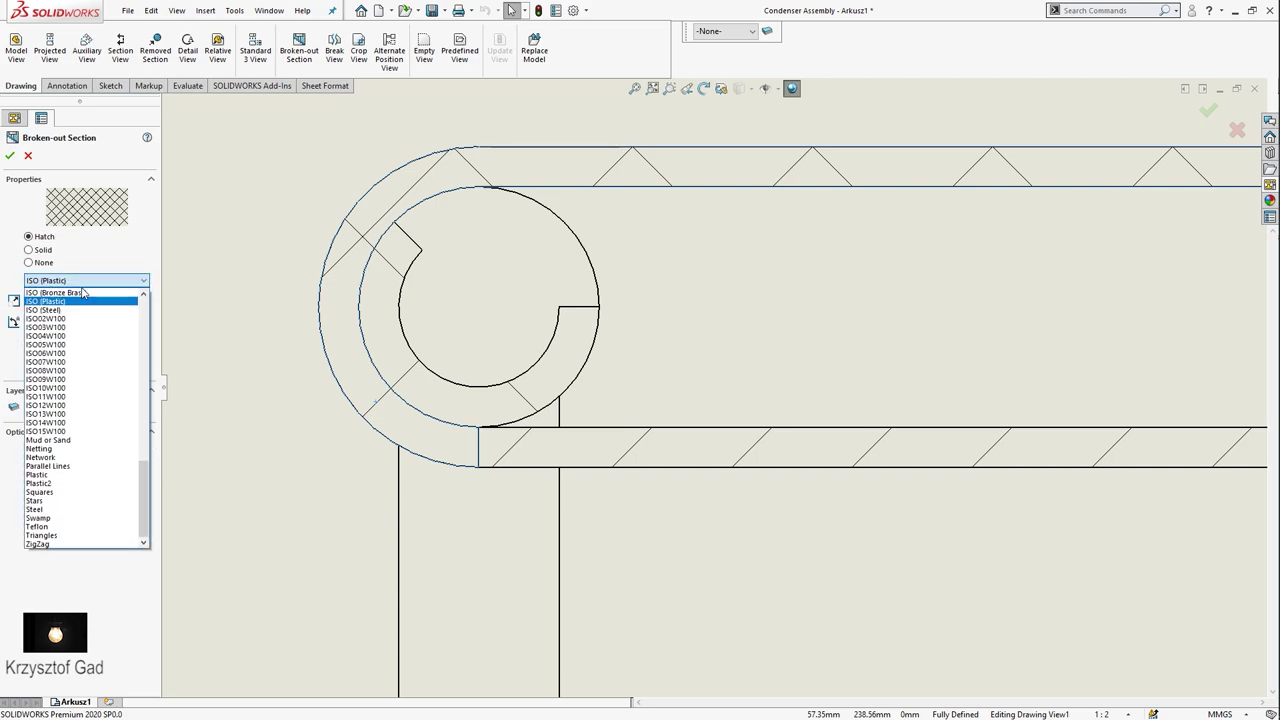
left_click(84, 312)
left_click_drag(82, 325, 2, 318)
type("90")
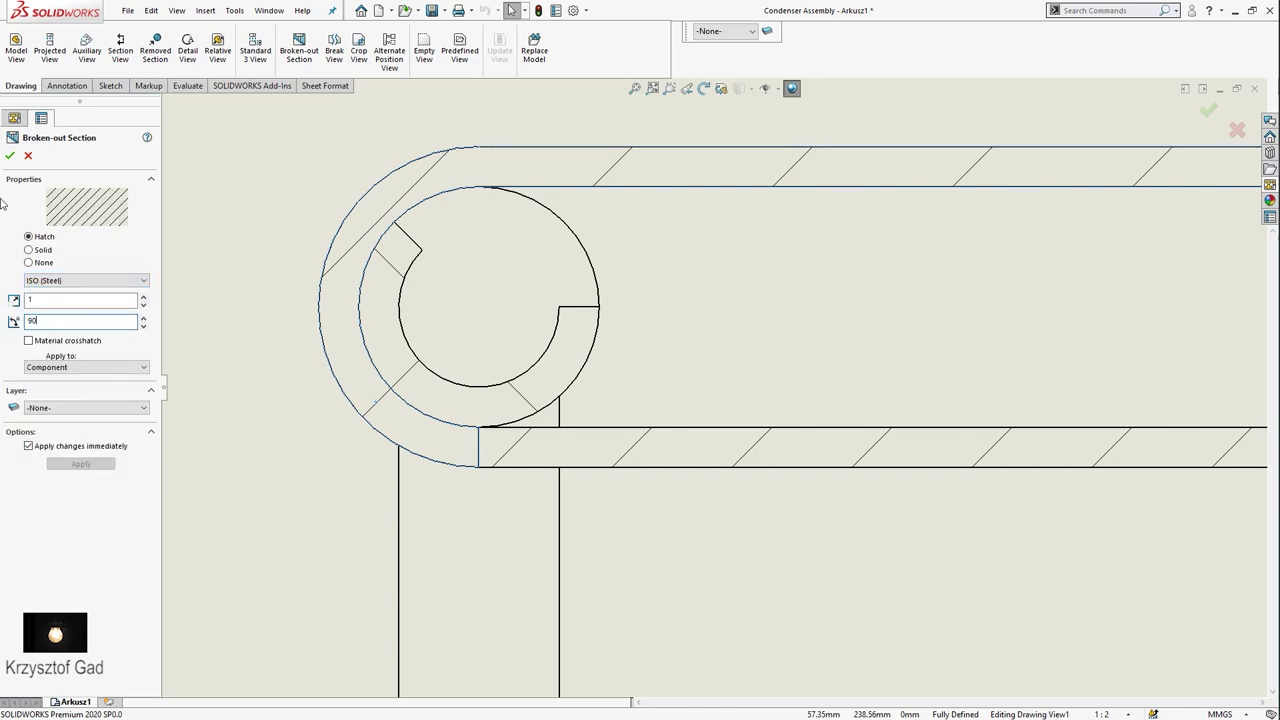
left_click(10, 156)
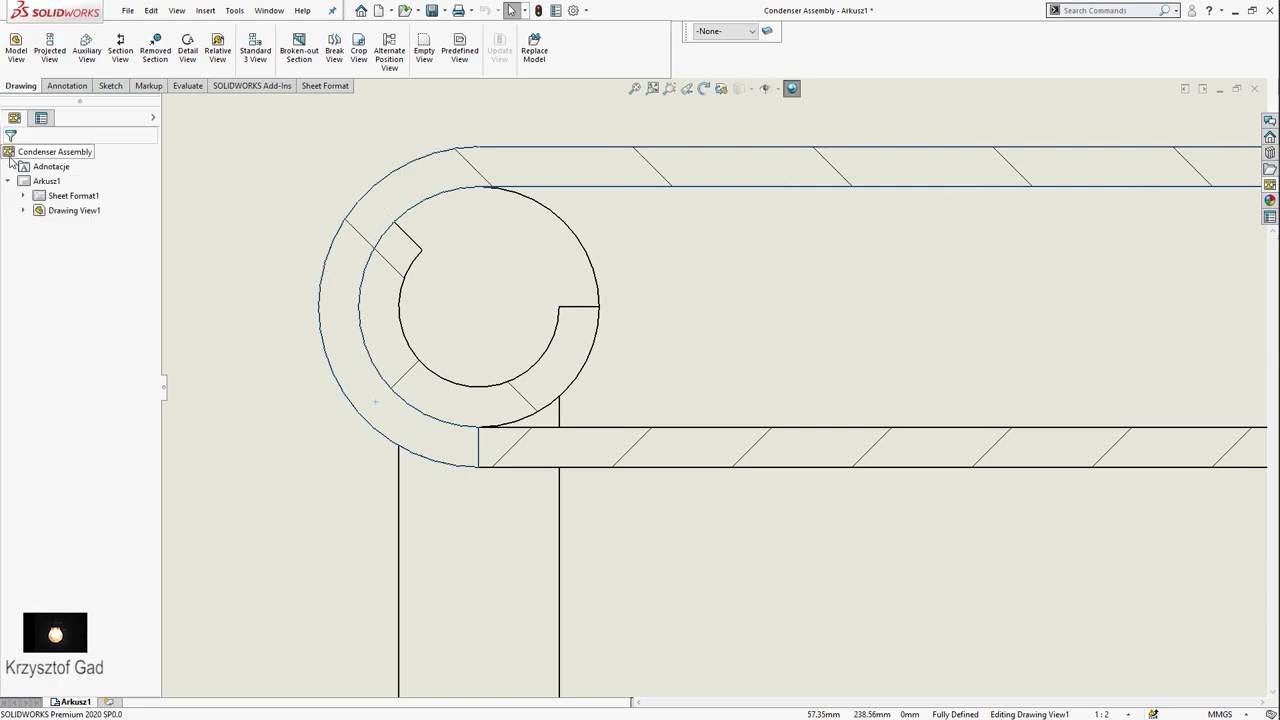
Change the outer wall's hatch scale to 2.5
left_click(356, 234)
type("2")
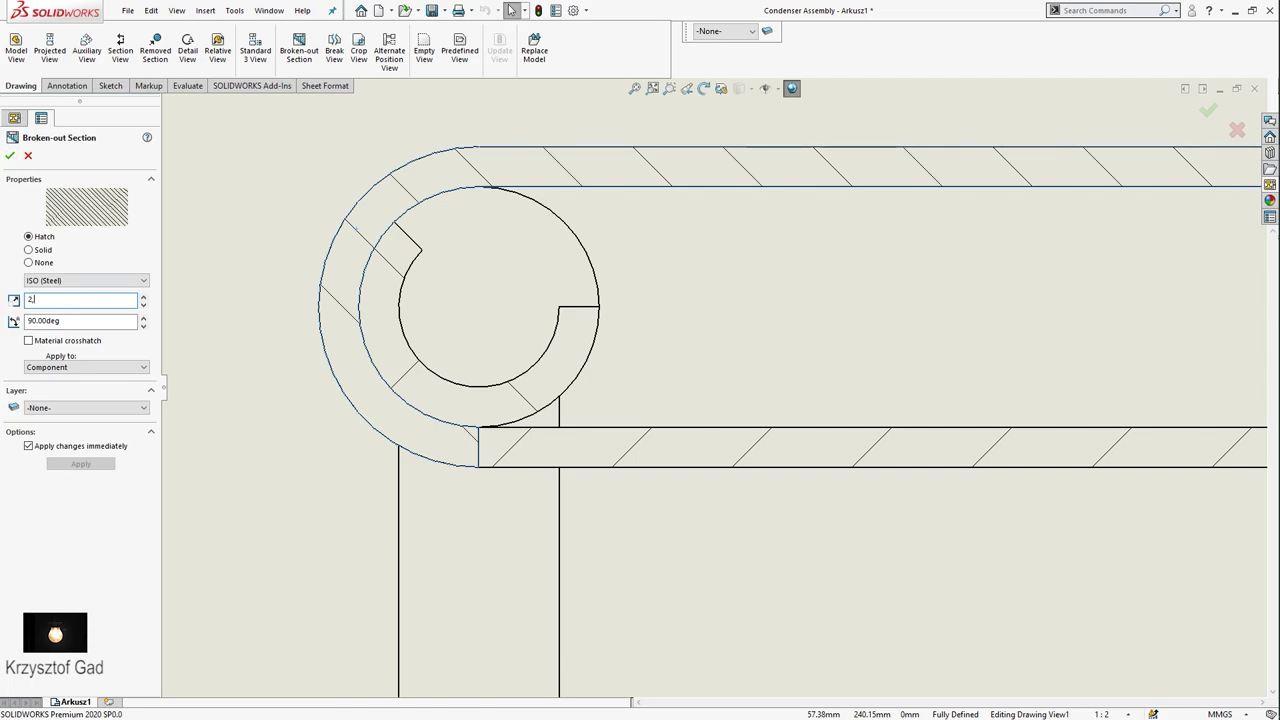
type("5")
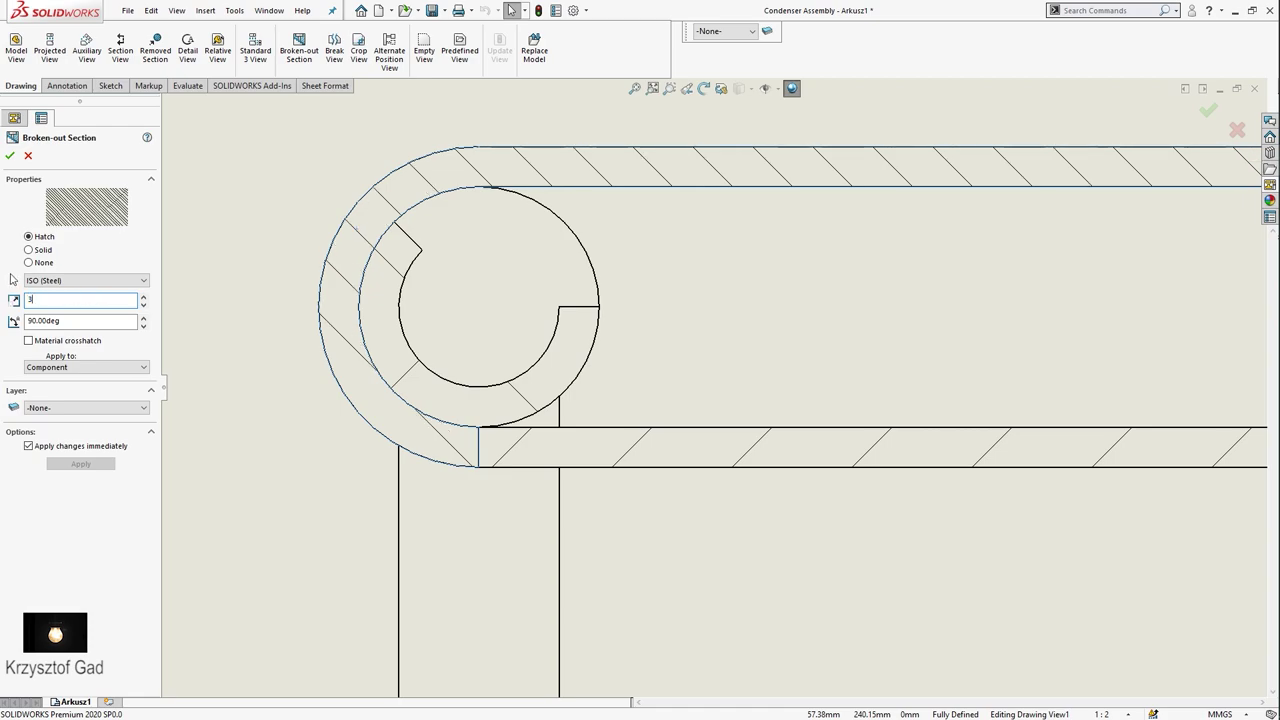
left_click(11, 156)
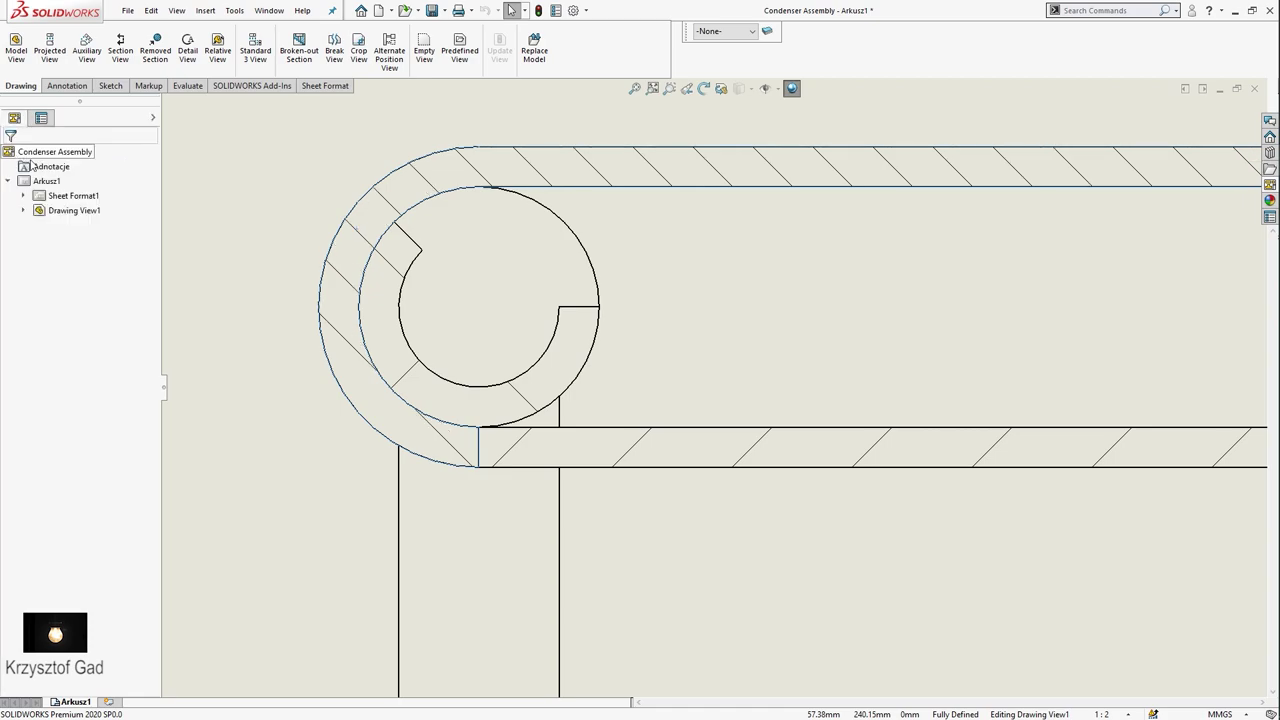
Fill the inner ring with the Grated Area hatch pattern instead of the material crosshatch
left_click(406, 381)
left_click(88, 341)
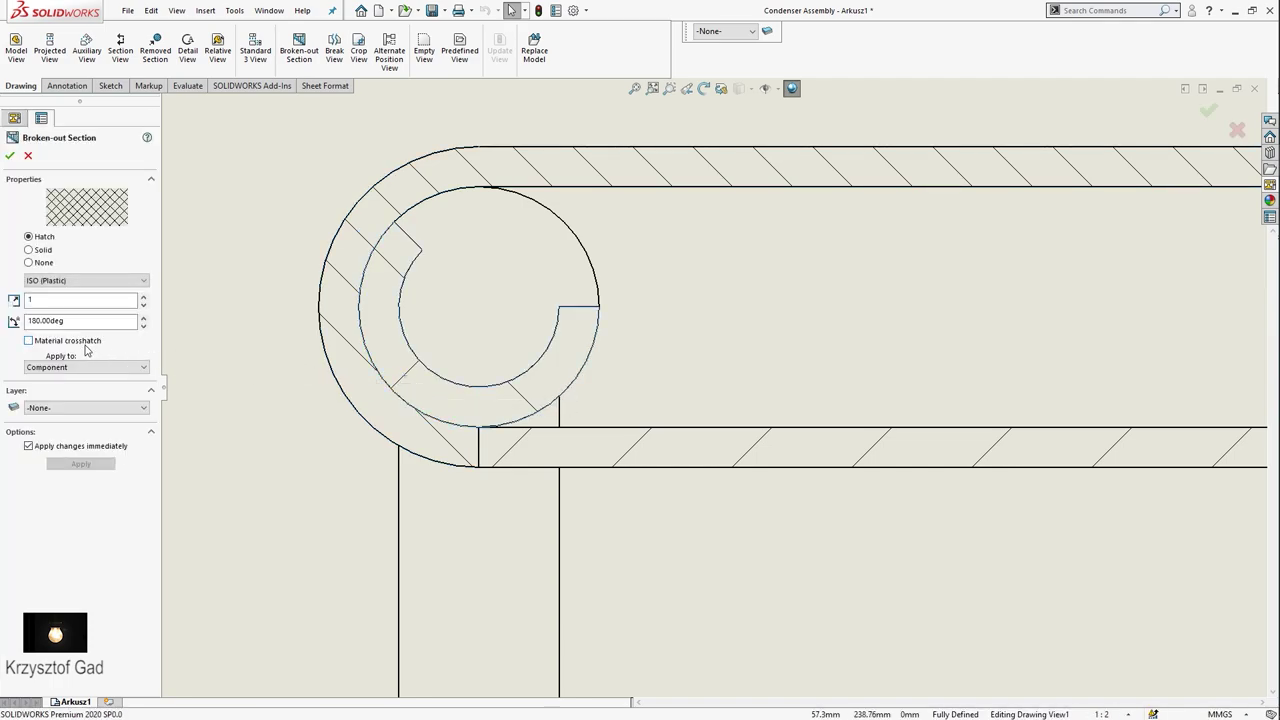
left_click(87, 281)
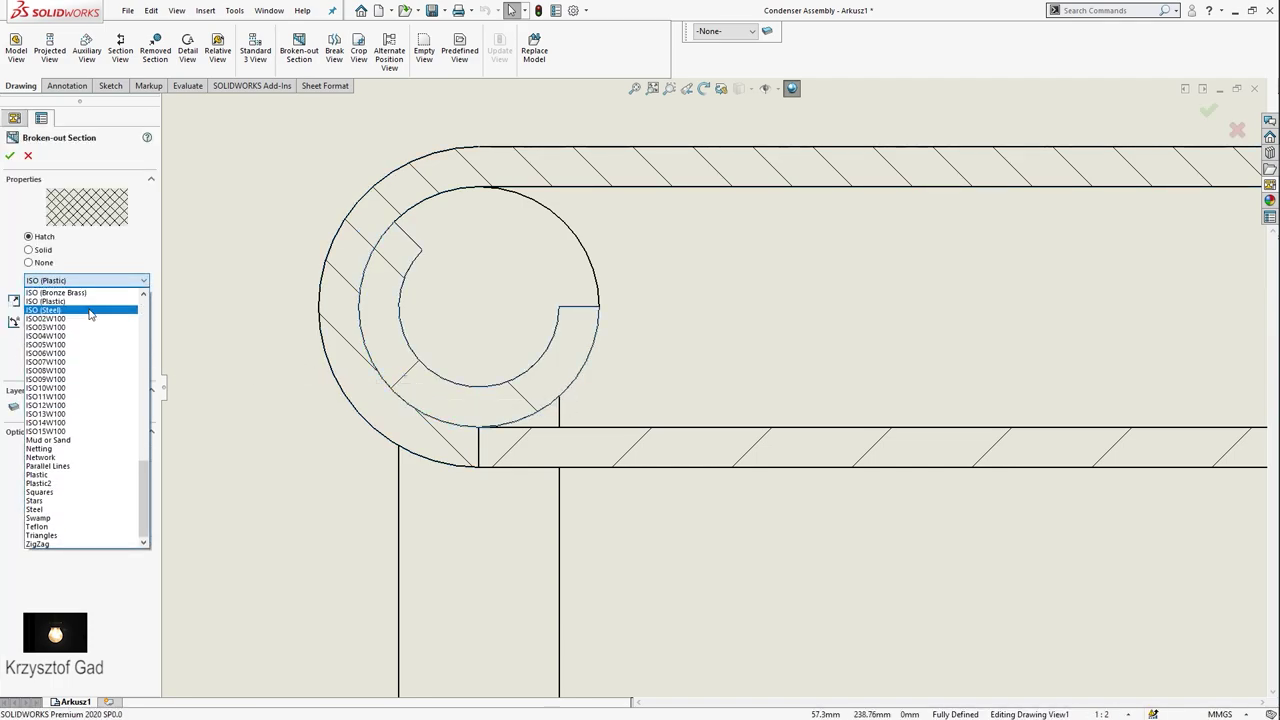
left_click(88, 319)
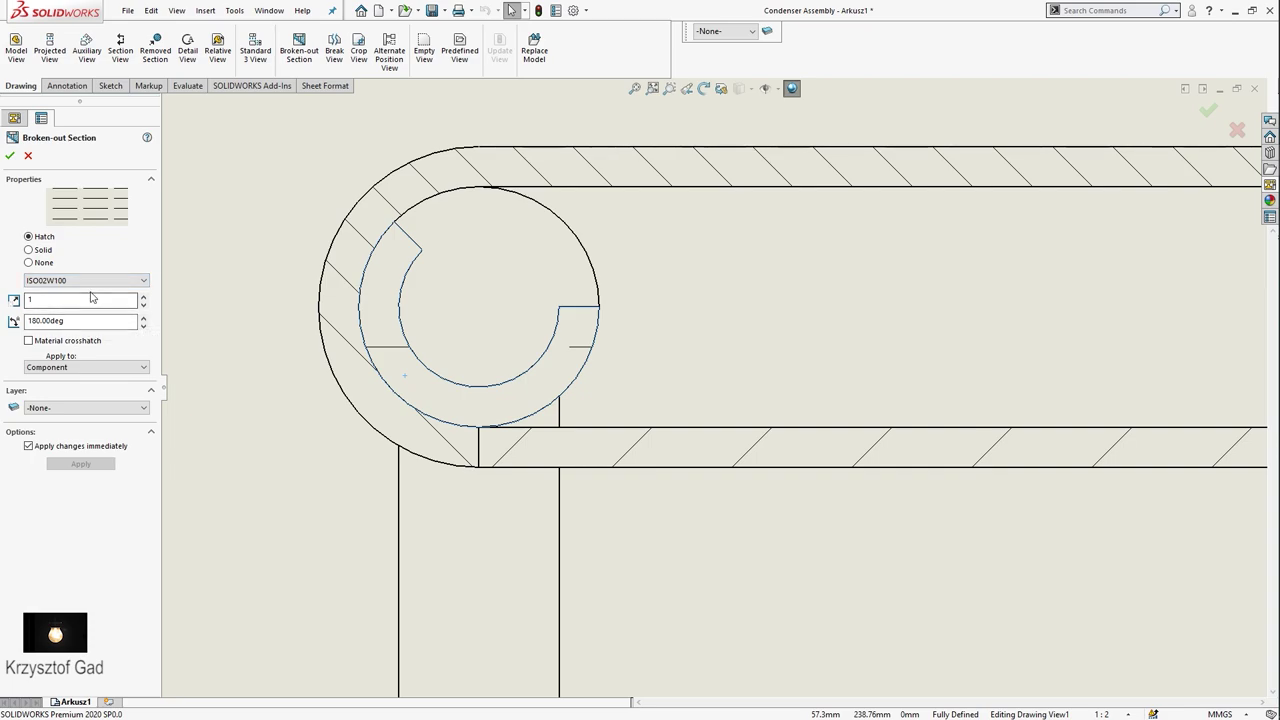
left_click(90, 282)
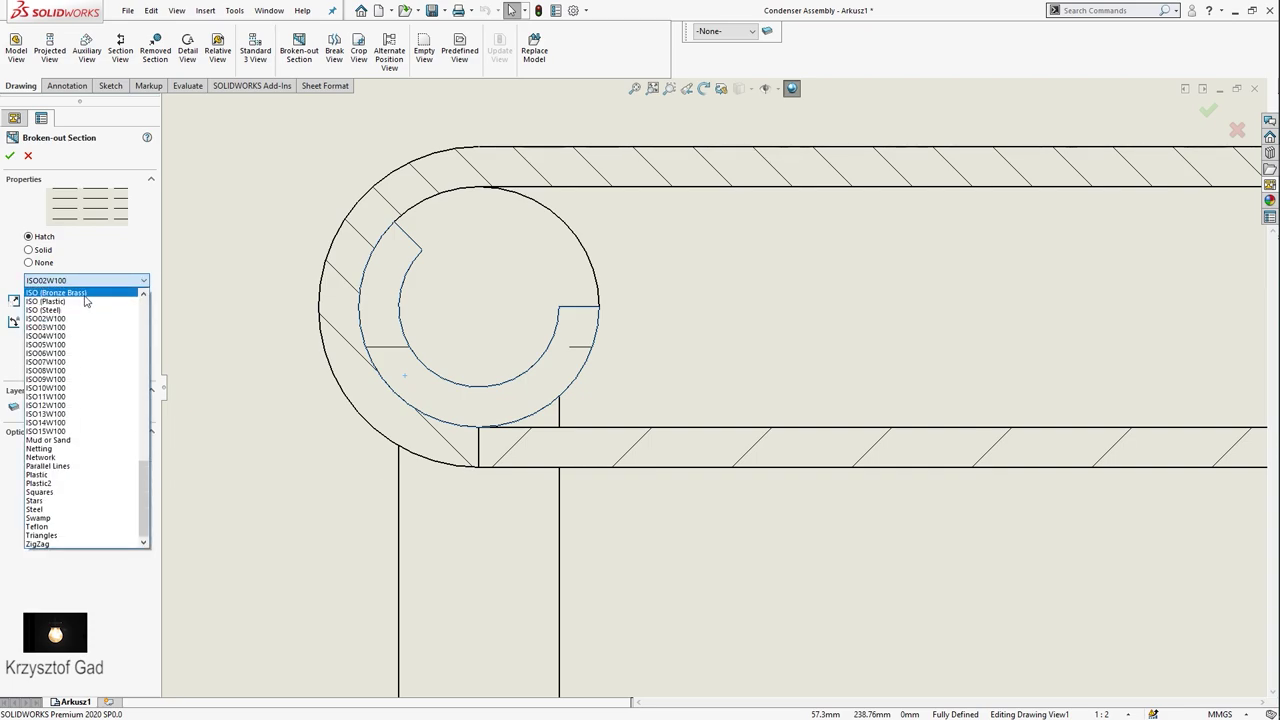
left_click(88, 293)
left_click(88, 281)
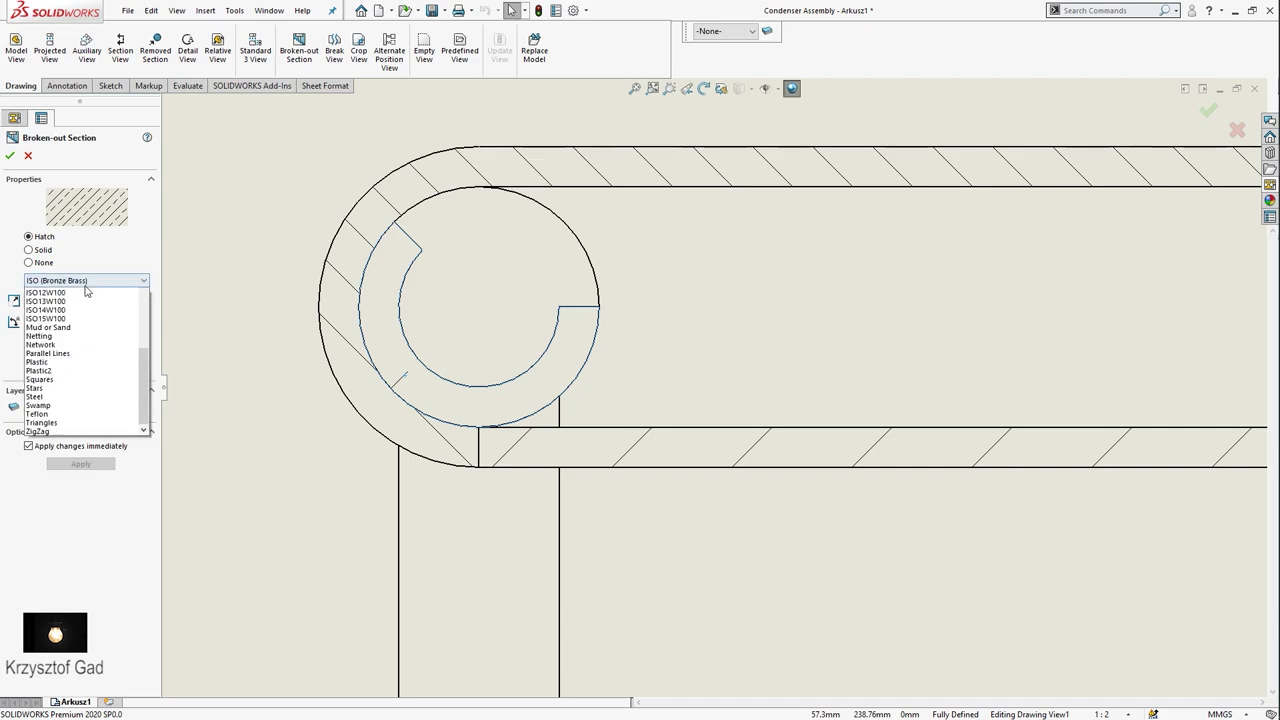
scroll(105, 340, "up", 3)
scroll(107, 345, "up", 3)
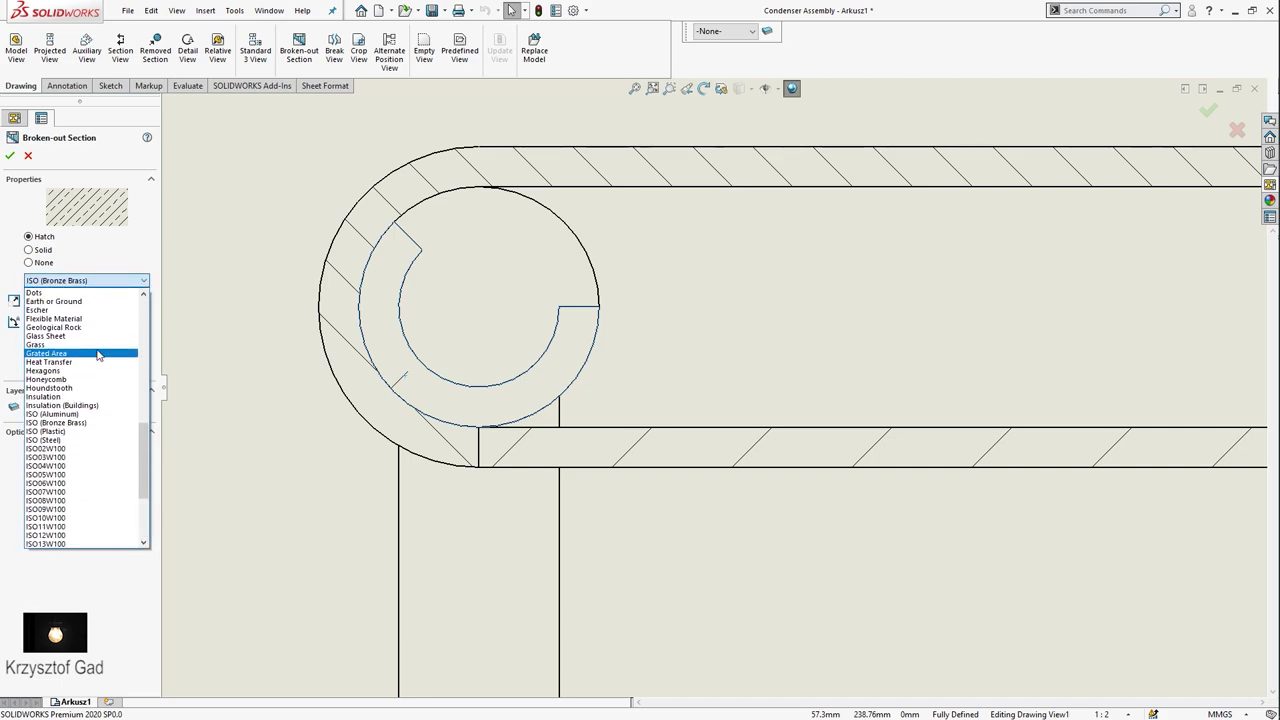
left_click(100, 353)
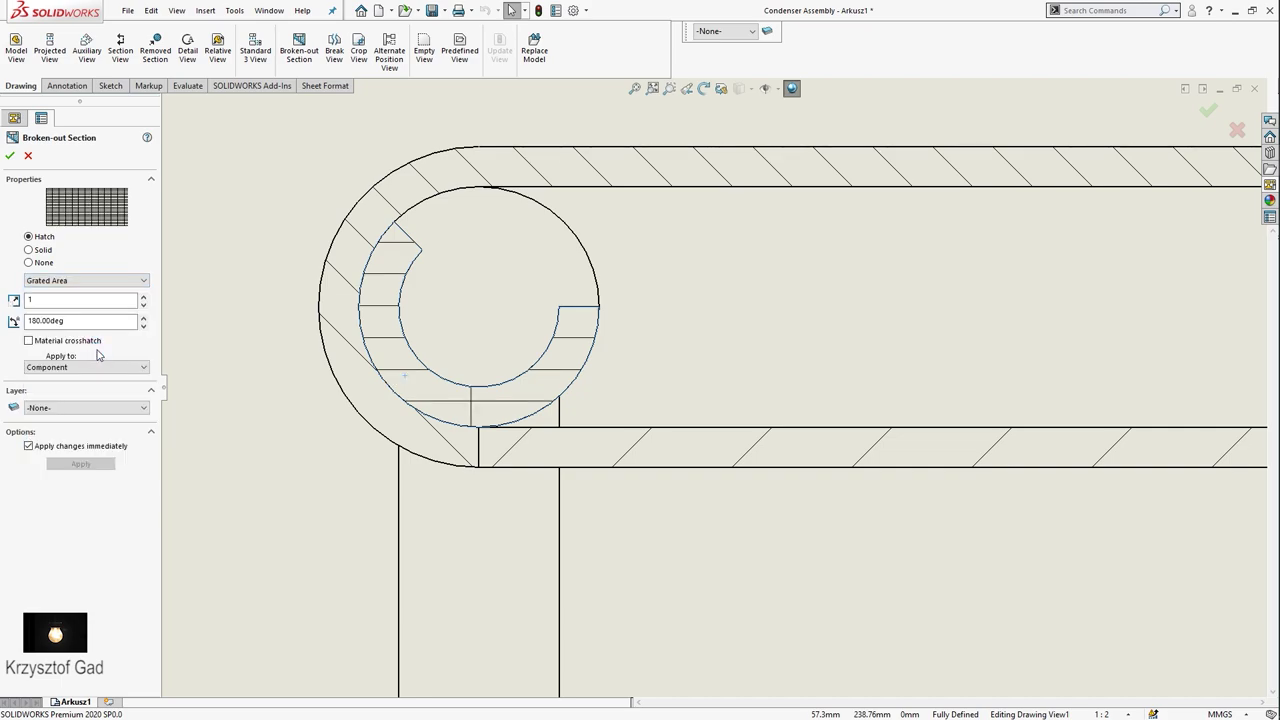
left_click(12, 158)
Fit the drawing sheet, then switch to the Condenser Assembly model window
key("f")
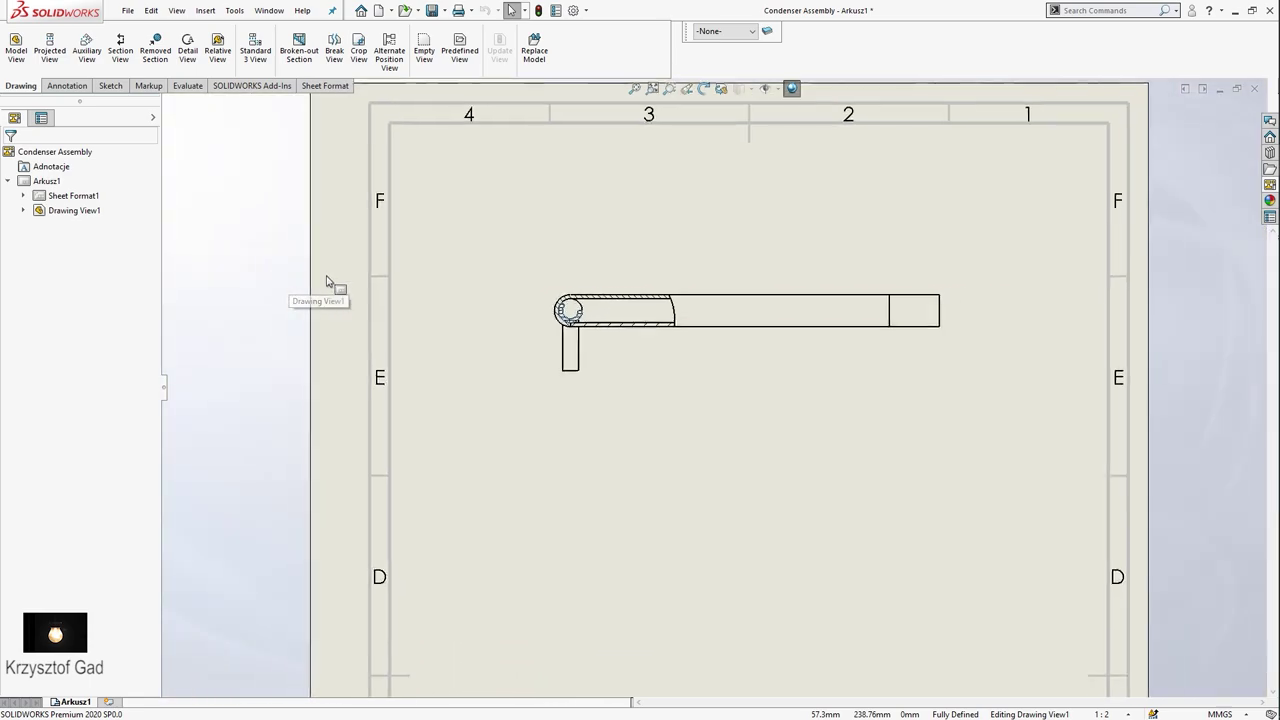
left_click(256, 287)
scroll(240, 280, "up", 2)
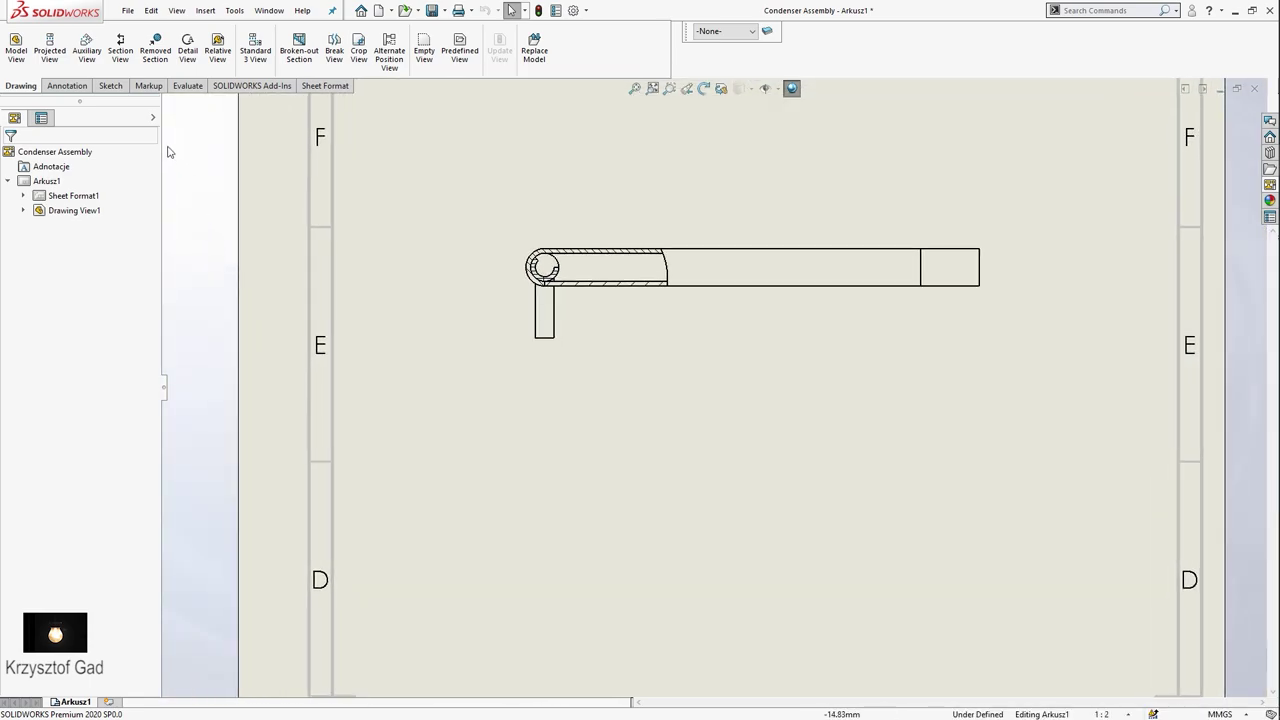
left_click(287, 13)
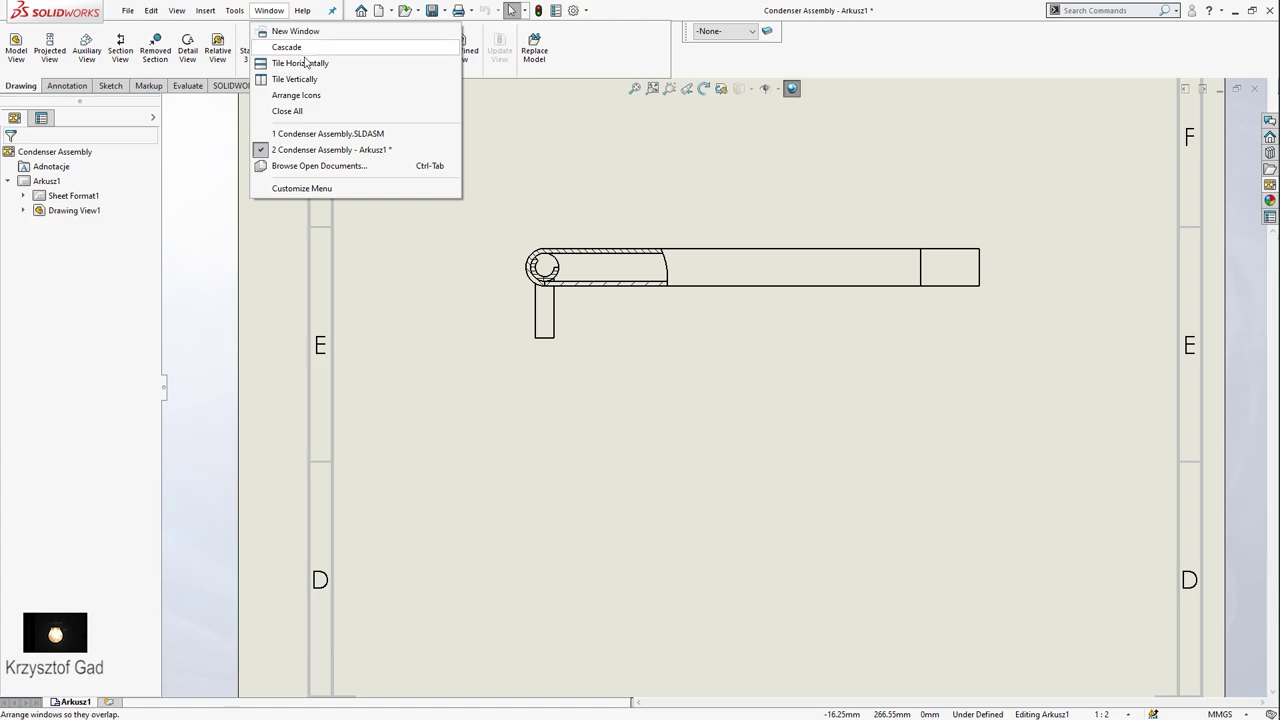
left_click(318, 131)
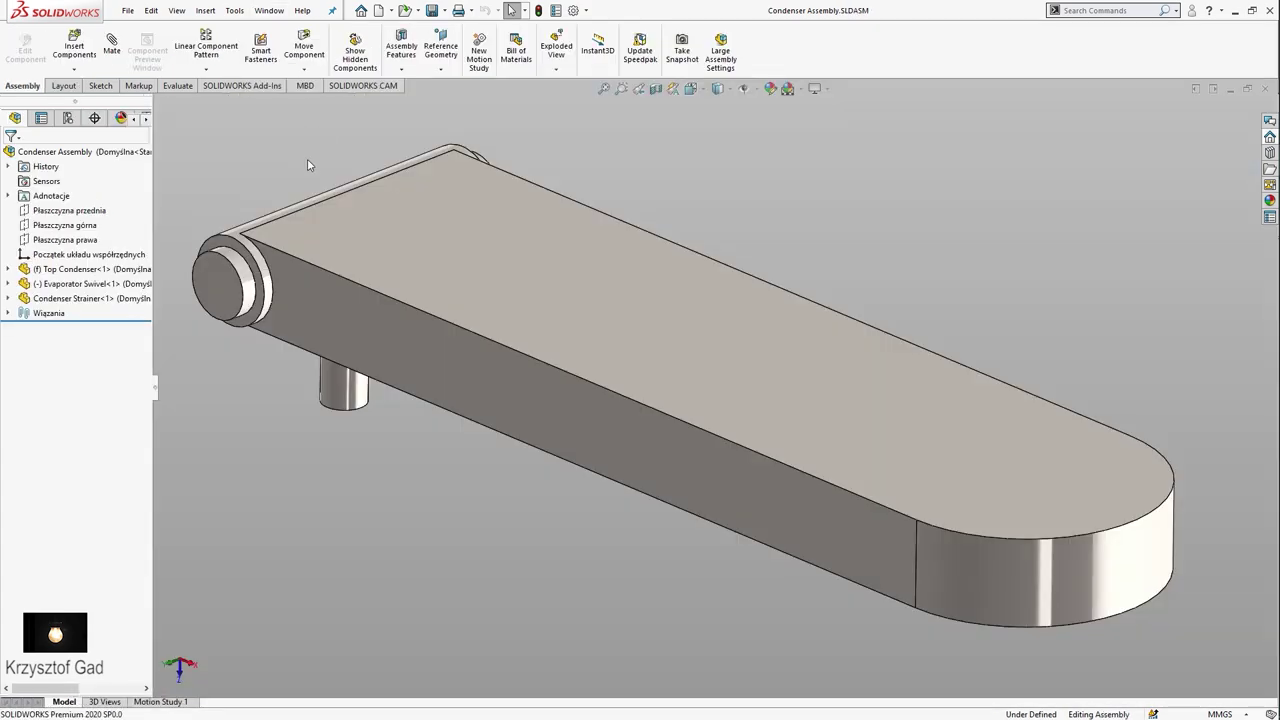
In the ConfigurationManager, add a display state, then begin a new exploded view for Domyślna
left_click(68, 118)
right_click(44, 677)
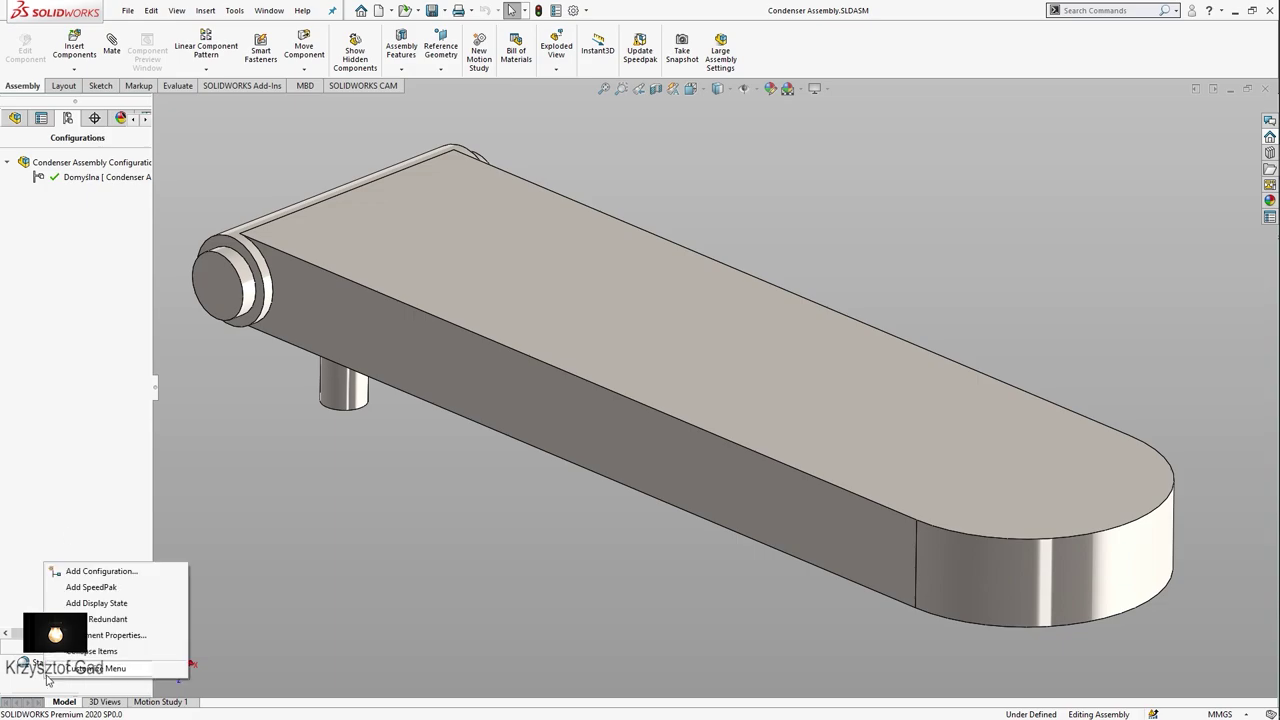
left_click(96, 603)
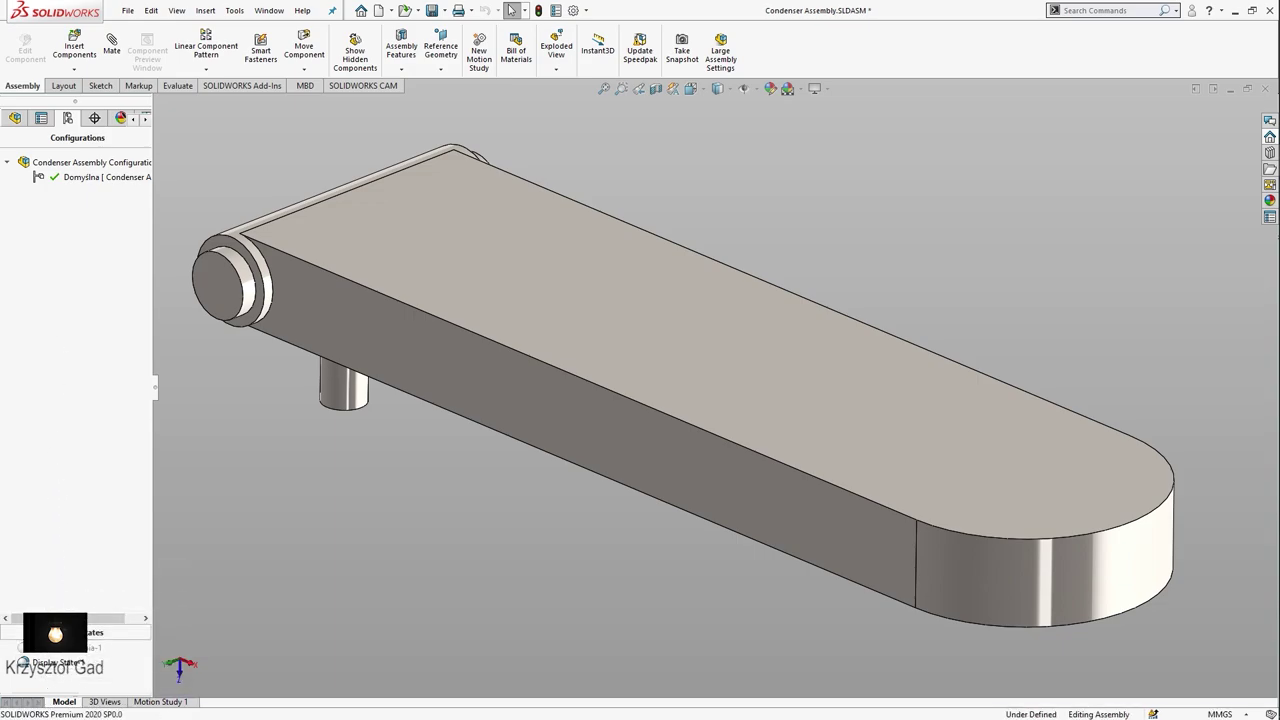
right_click(70, 674)
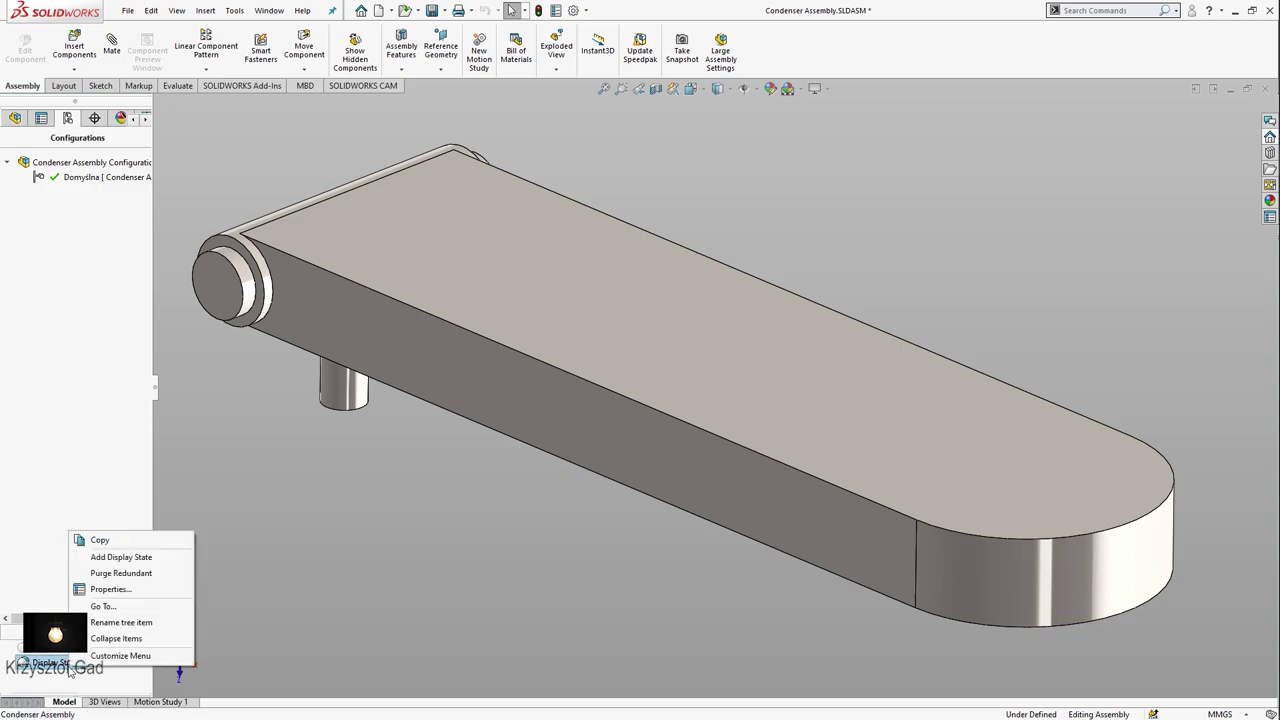
left_click(54, 522)
right_click(70, 177)
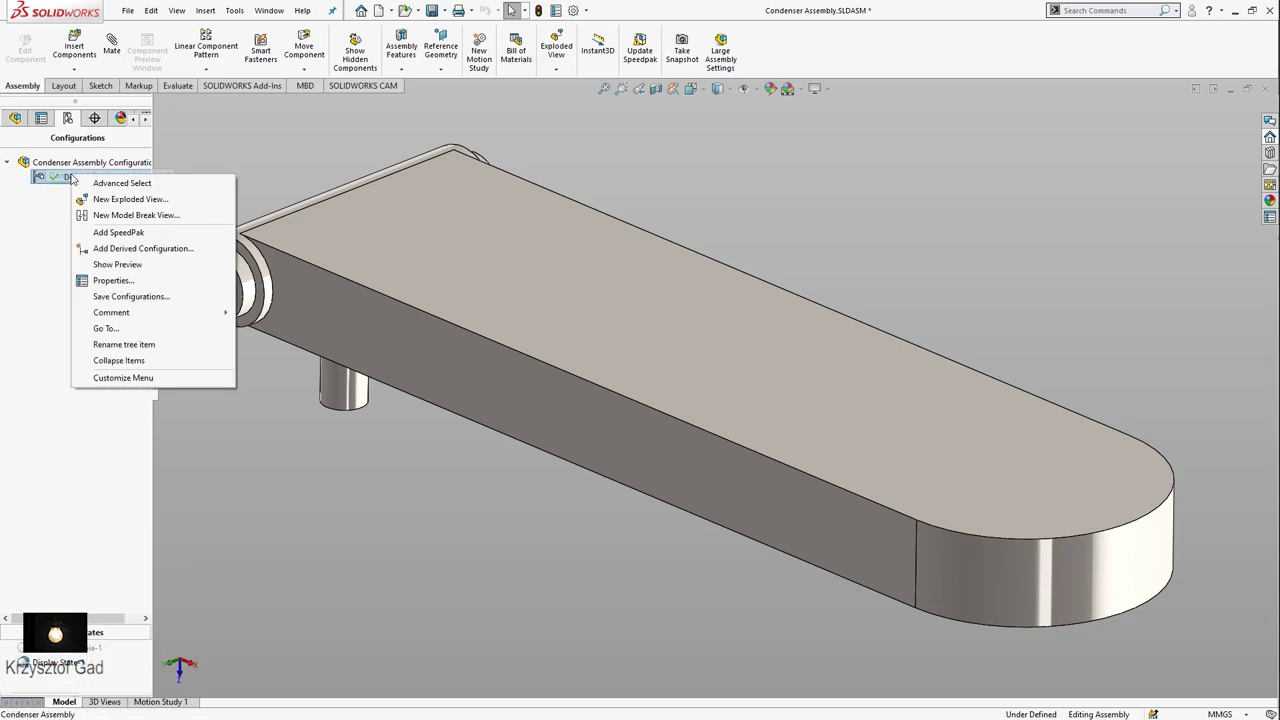
left_click(115, 199)
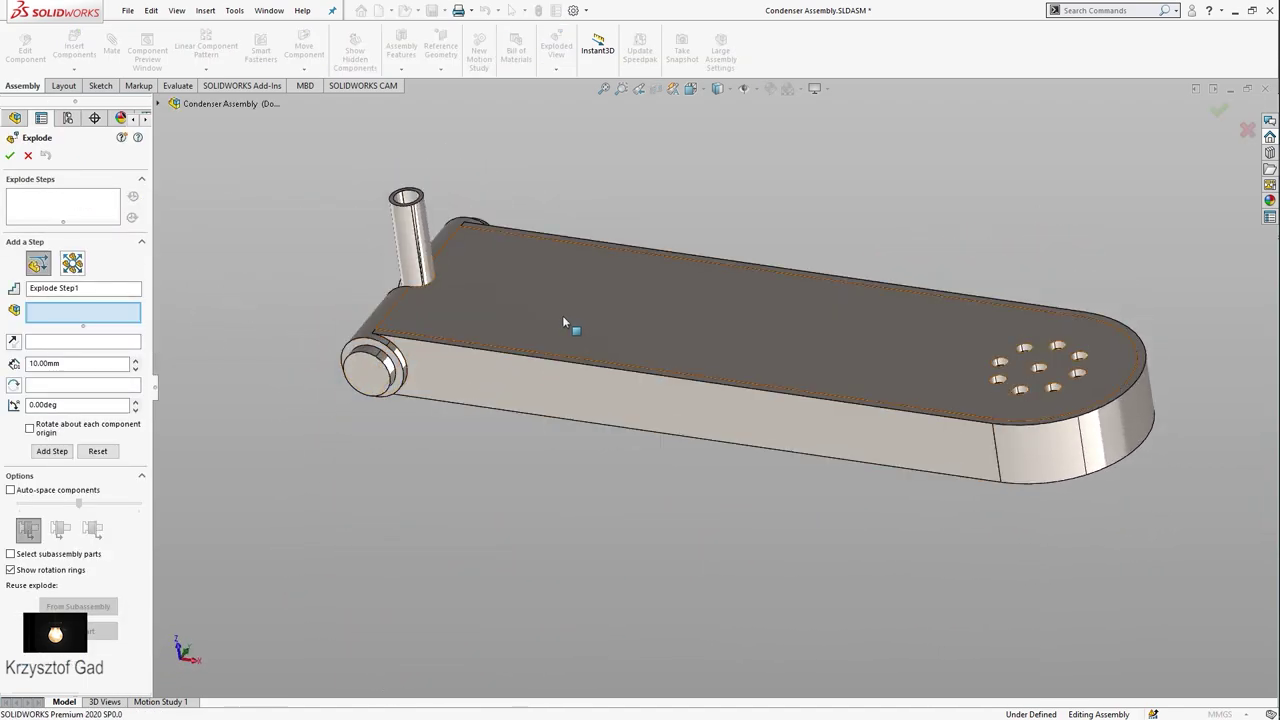
Explode the Condenser Strainer plate upward off the base
left_click(564, 315)
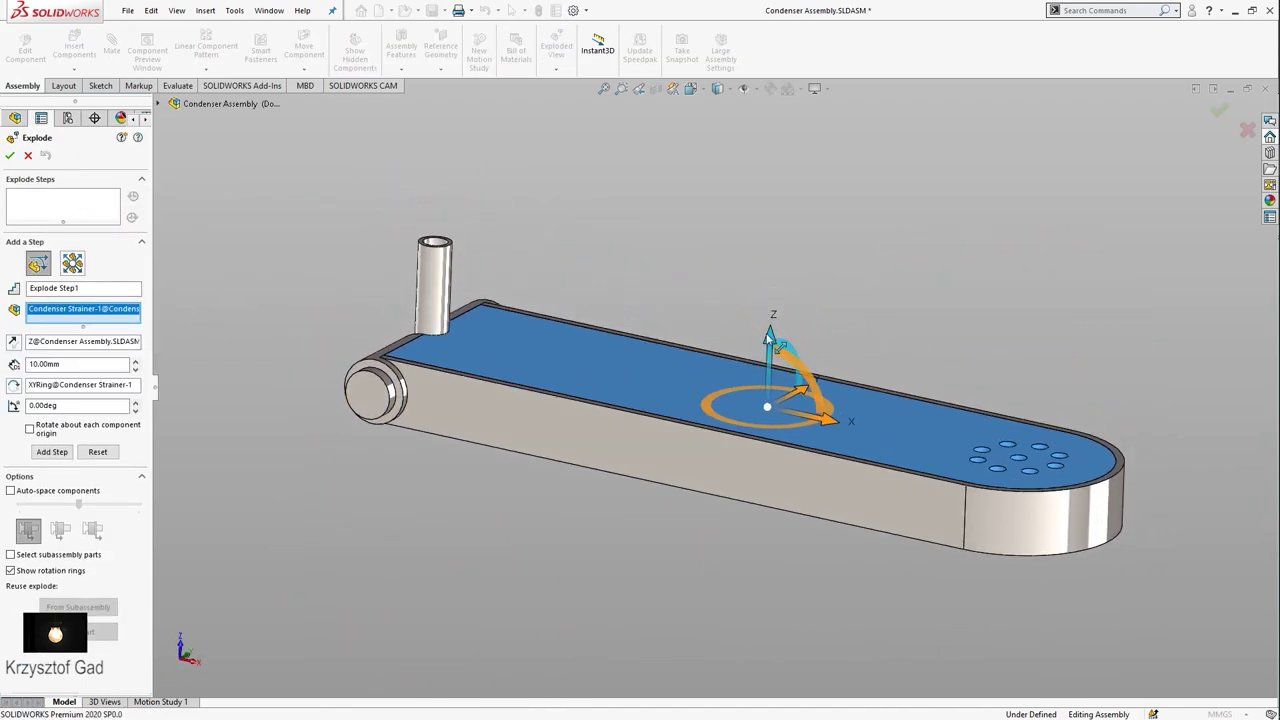
left_click_drag(766, 328, 775, 90)
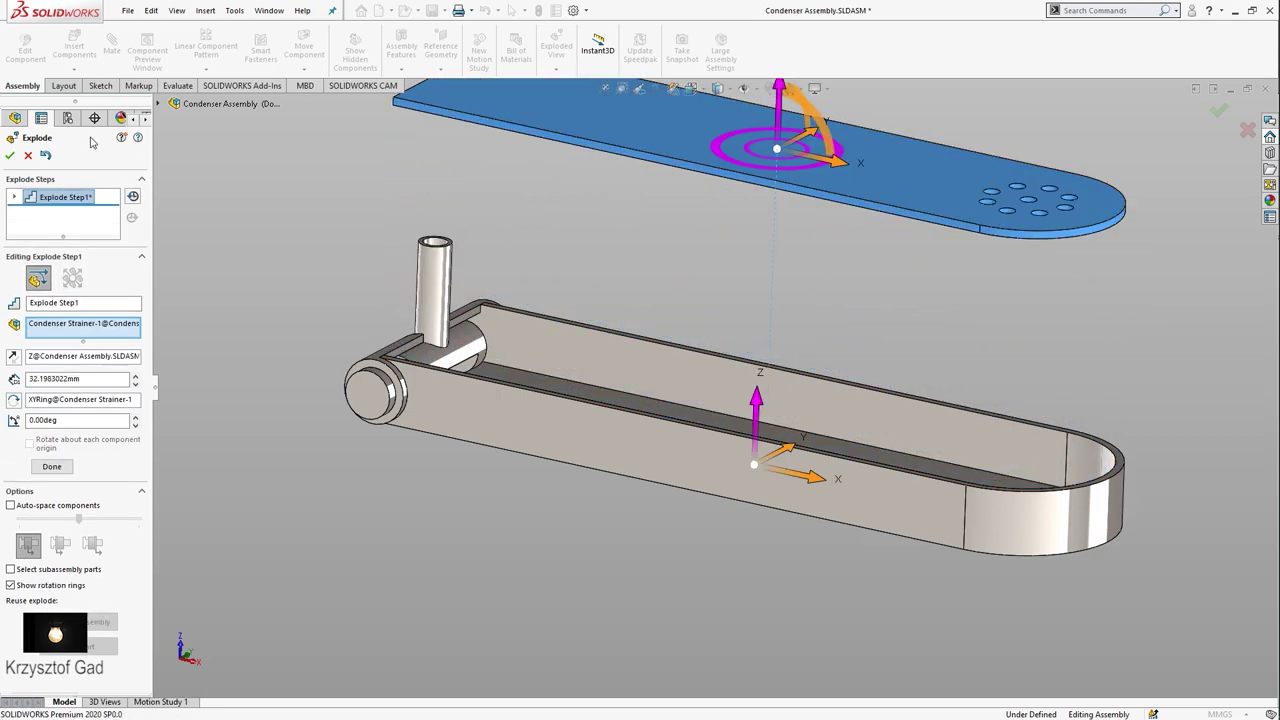
left_click(10, 155)
Rotate the exploded assembly to a top-down angle, then return to the Condenser Assembly drawing
middle_click_drag(251, 263, 378, 306)
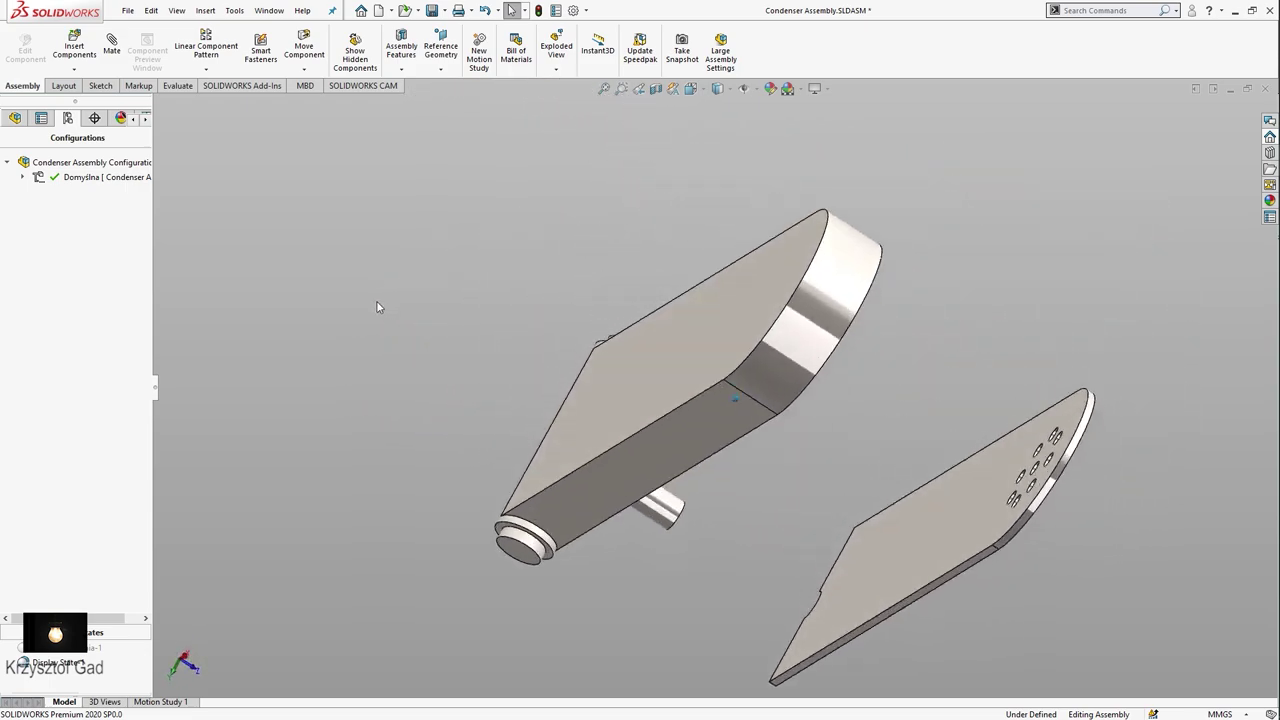
key("Left")
key("Left")
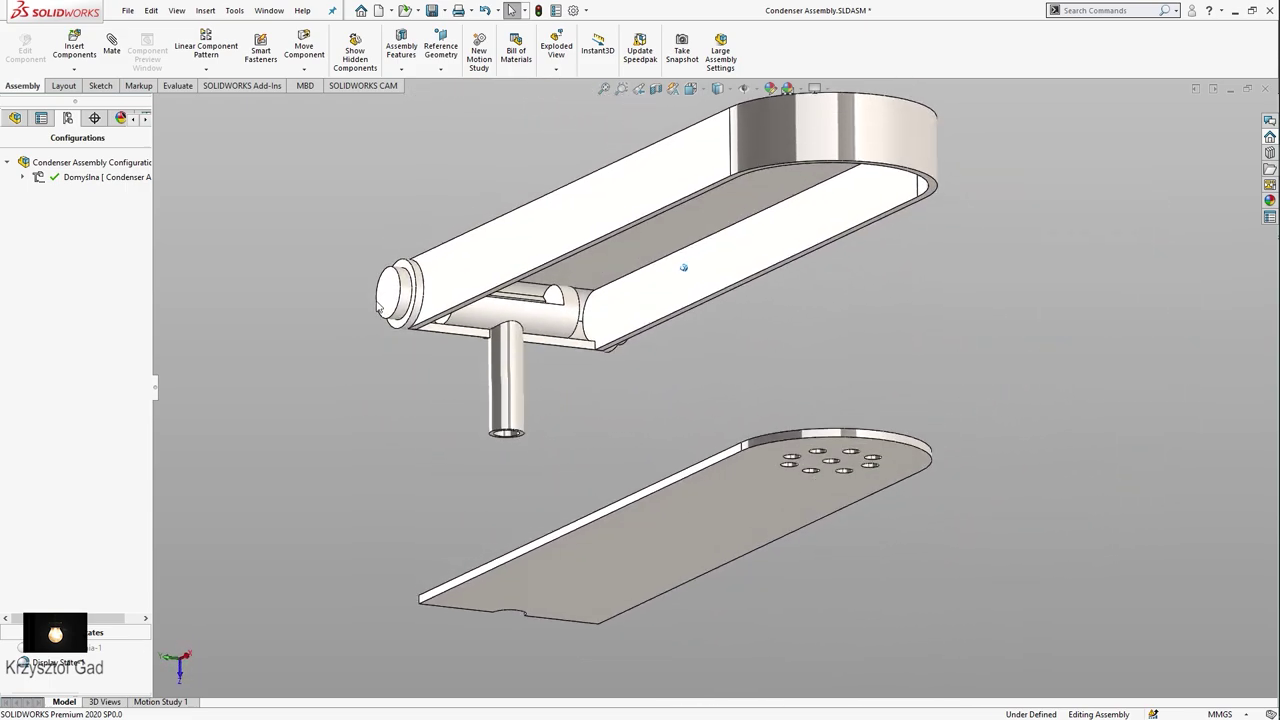
key("Left")
key("Left")
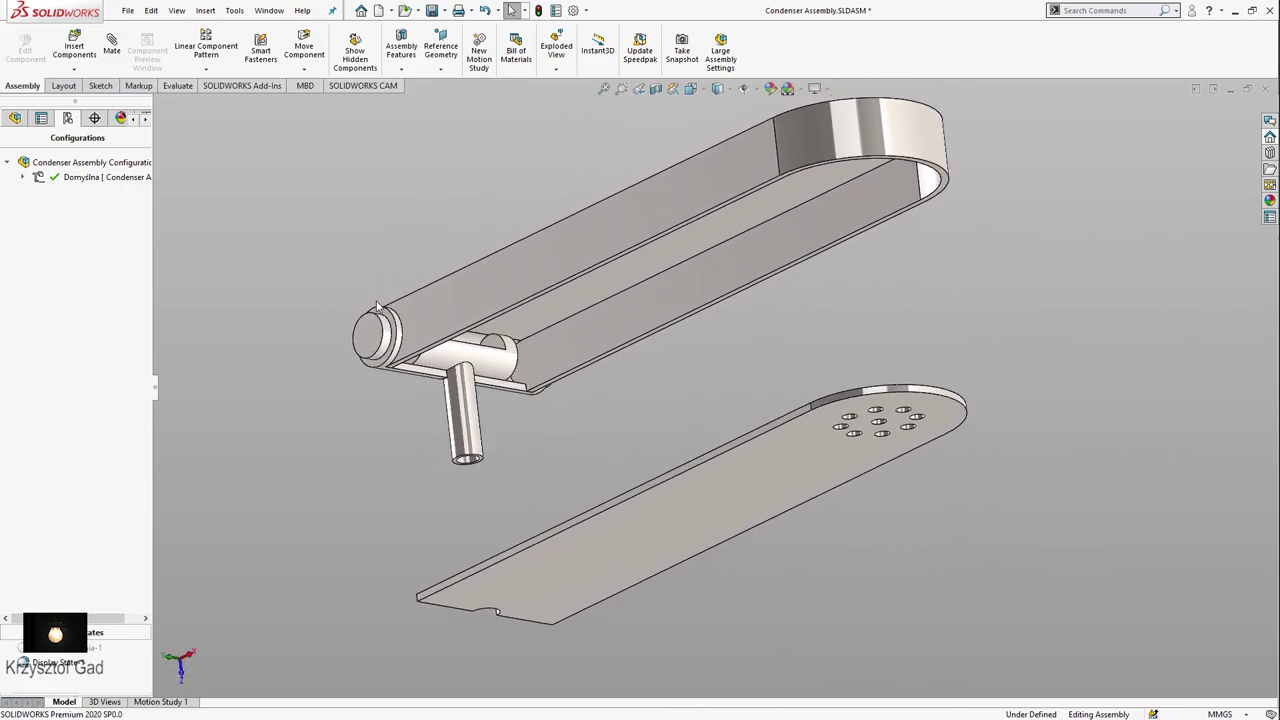
key("Left")
key("Left")
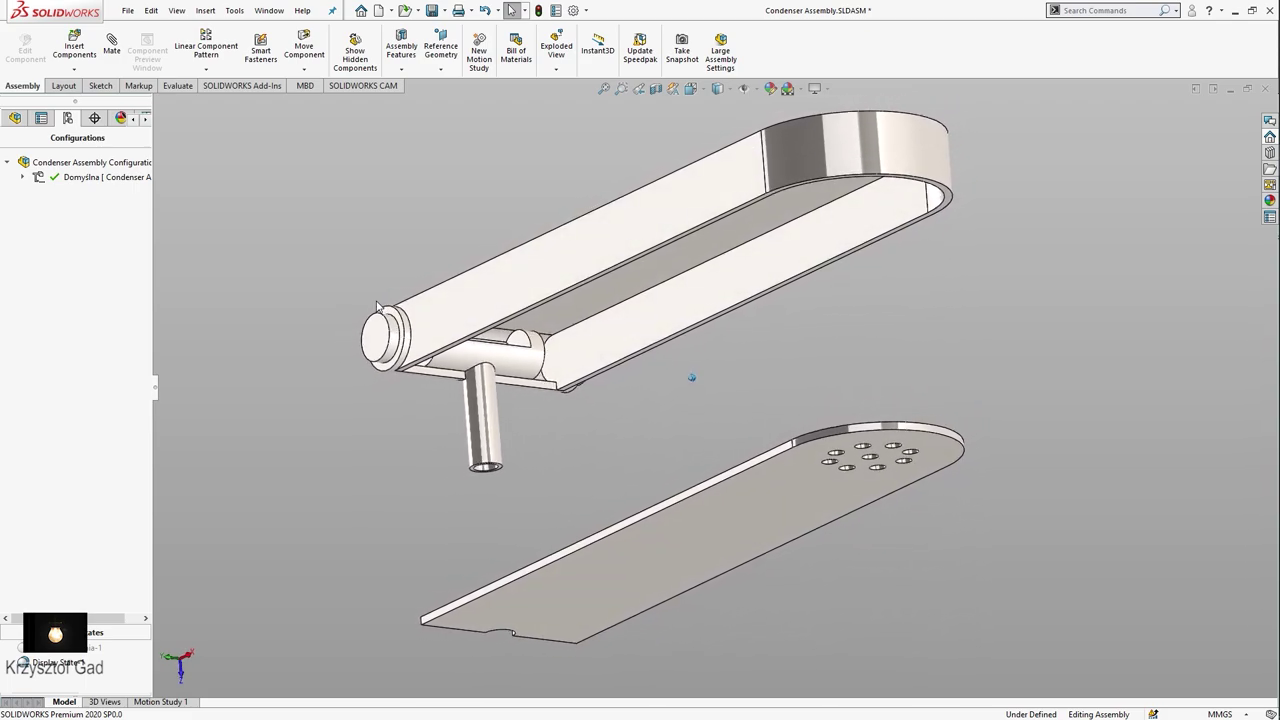
key("Down")
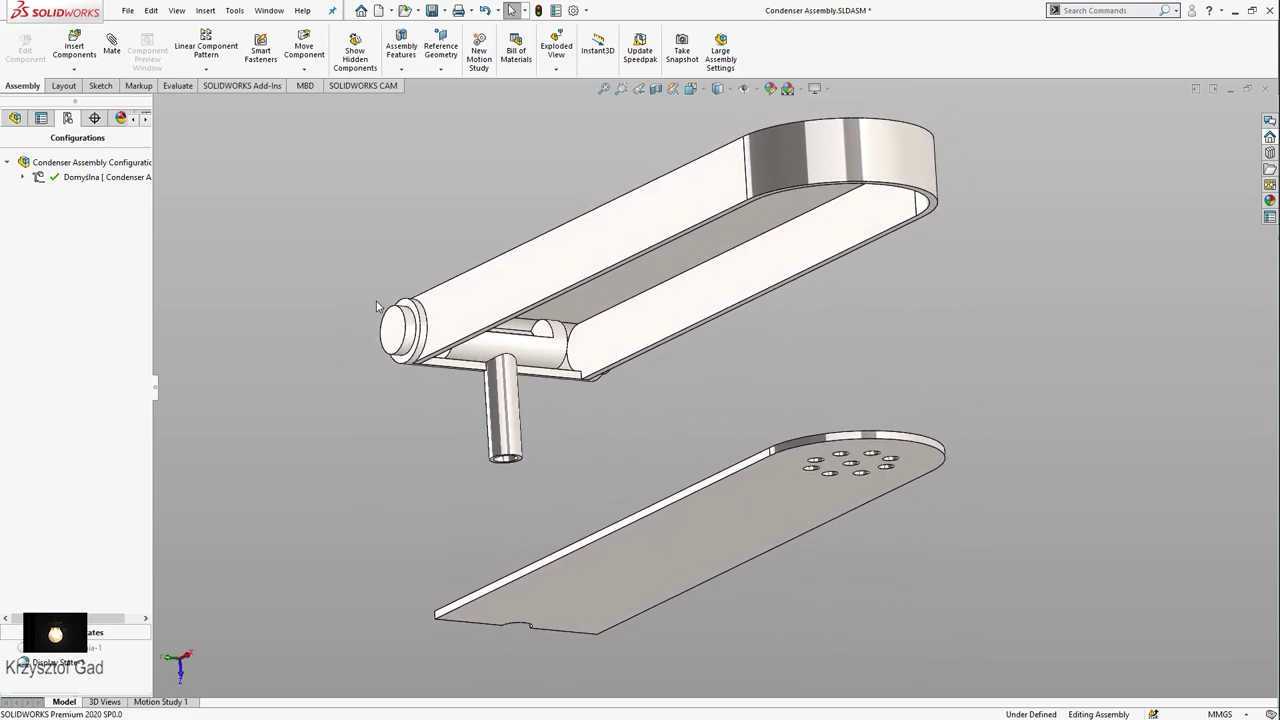
left_click(269, 11)
left_click(313, 166)
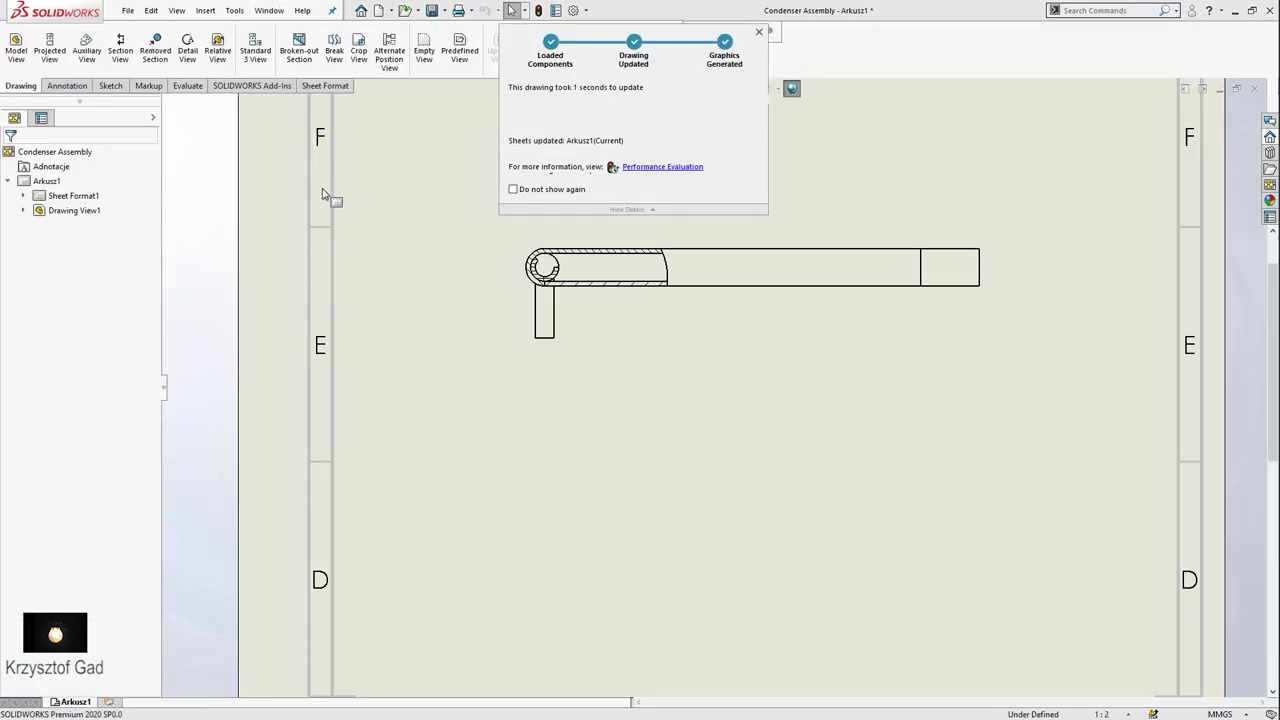
Place an exploded isometric view at 1:1 scale below the section view, using the current model orientation
left_click(16, 50)
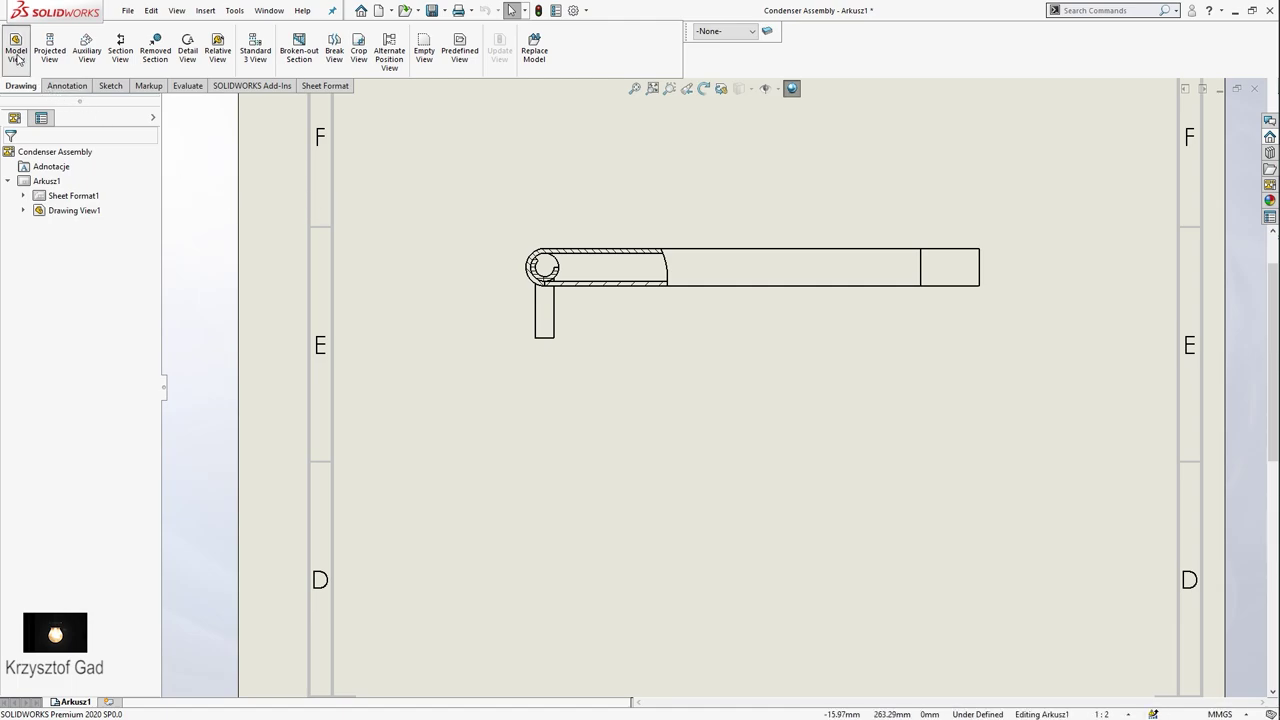
left_click(152, 156)
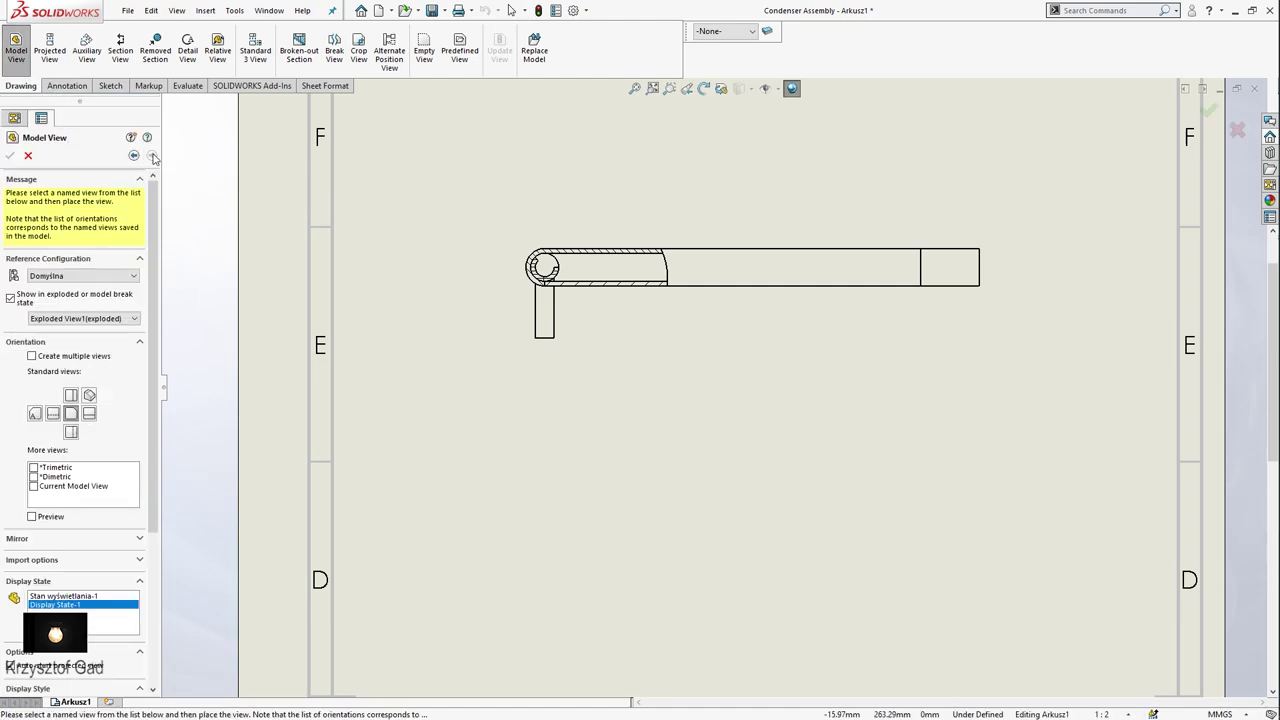
left_click(33, 486)
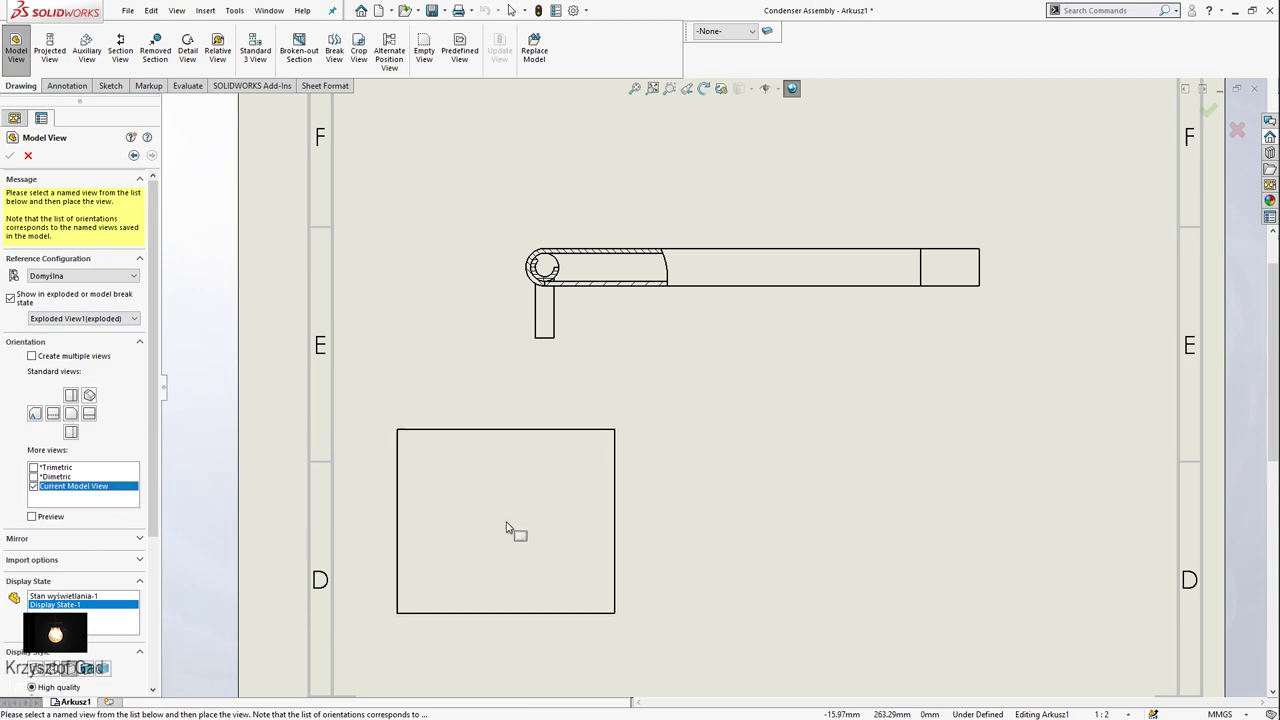
scroll(497, 537, "up", 3)
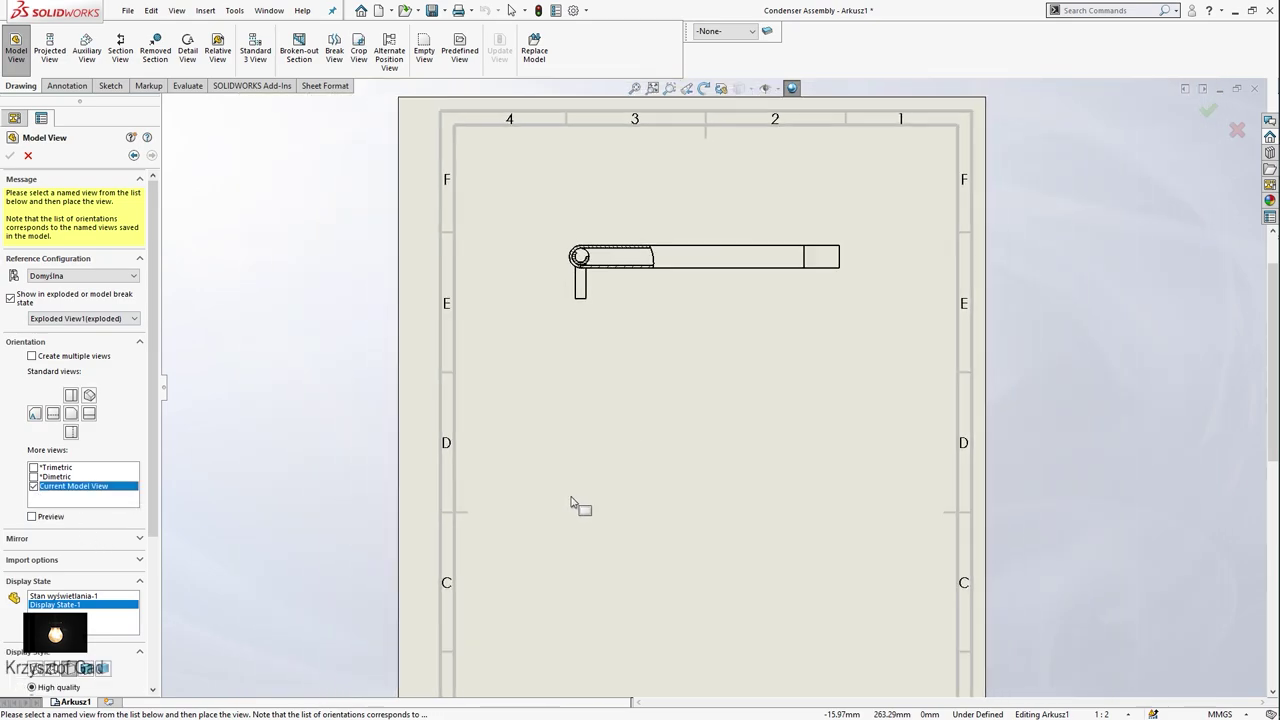
scroll(155, 506, "down", 3)
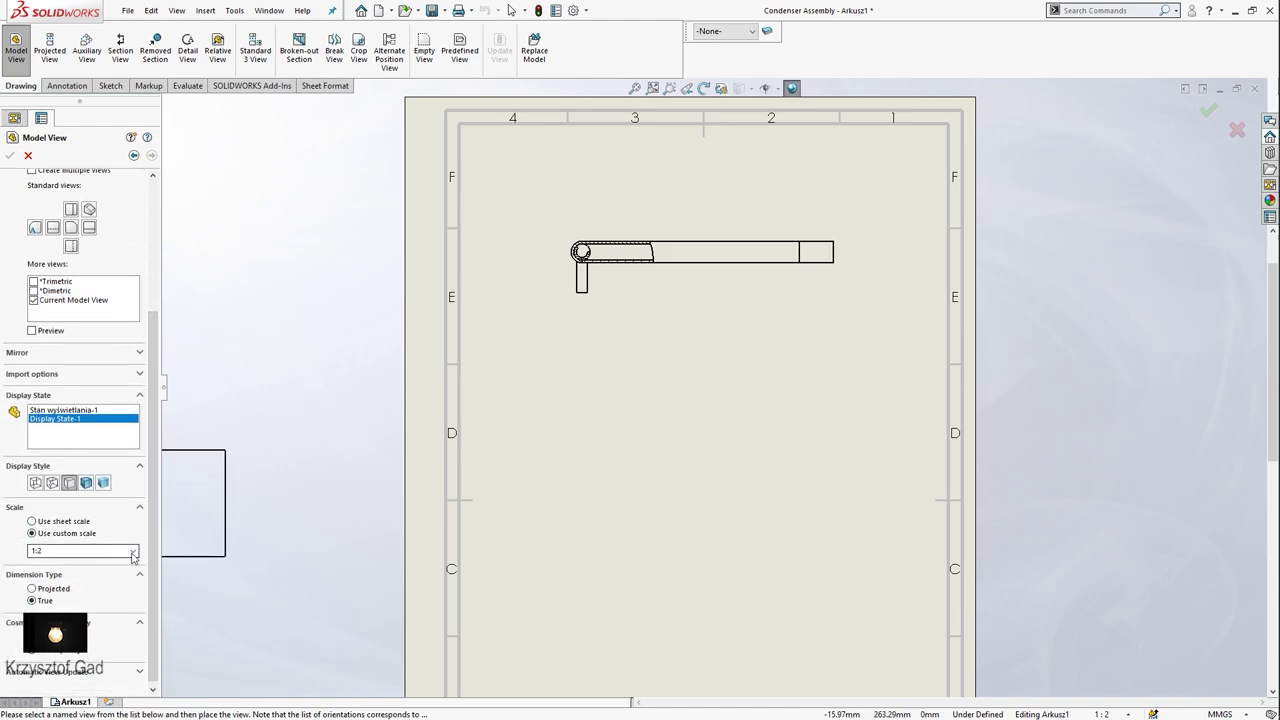
left_click(133, 552)
left_click(119, 564)
left_click(697, 481)
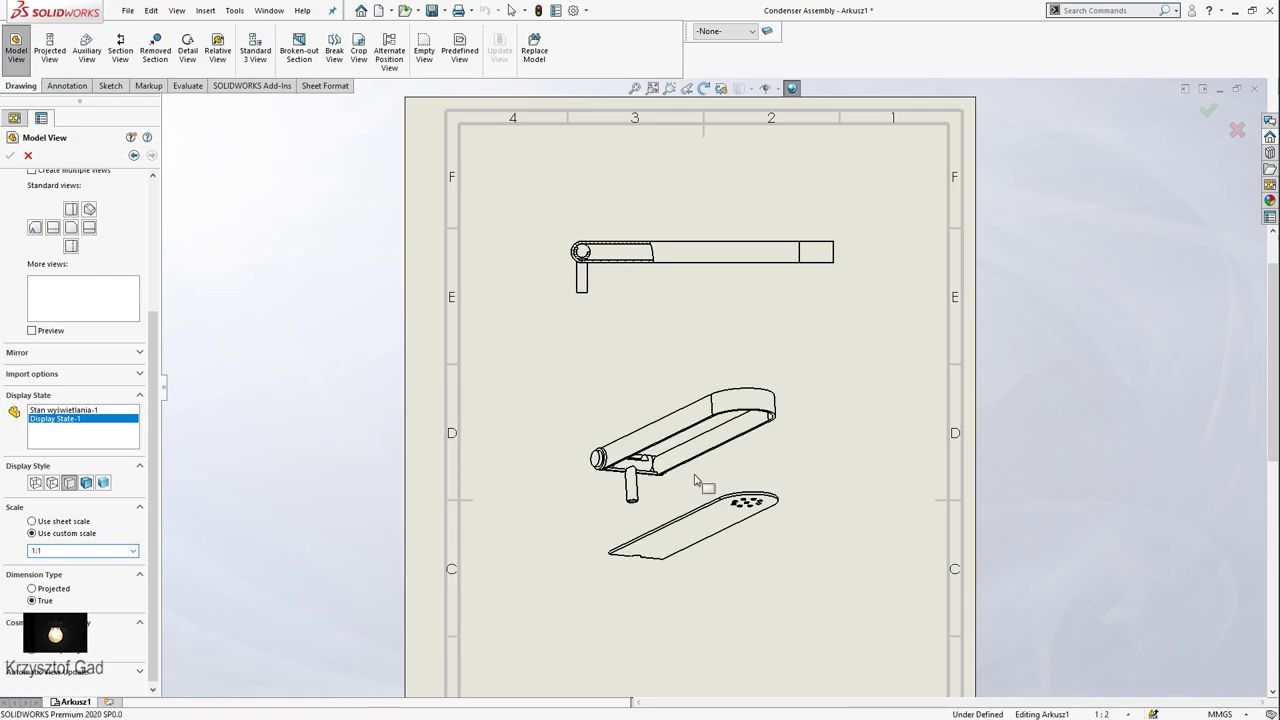
left_click(11, 157)
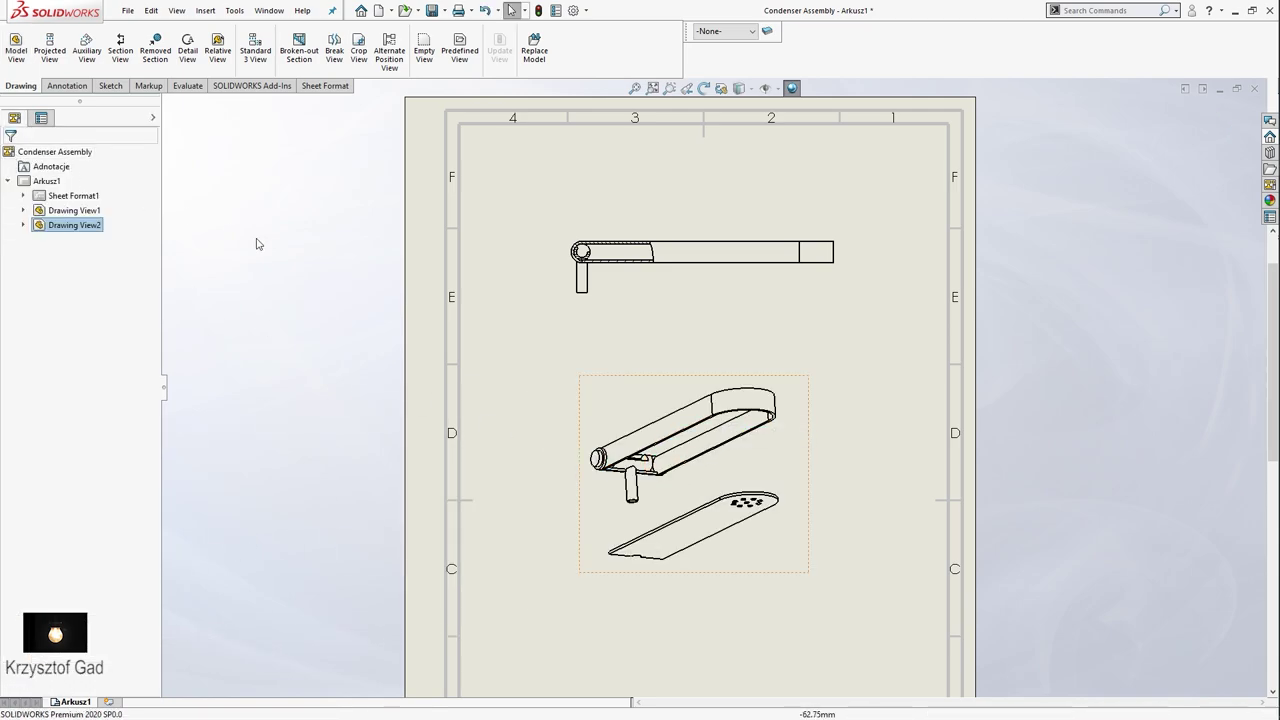
scroll(414, 286, "up", 3)
scroll(414, 286, "up", 2)
scroll(410, 286, "down", 2)
scroll(406, 285, "up", 3)
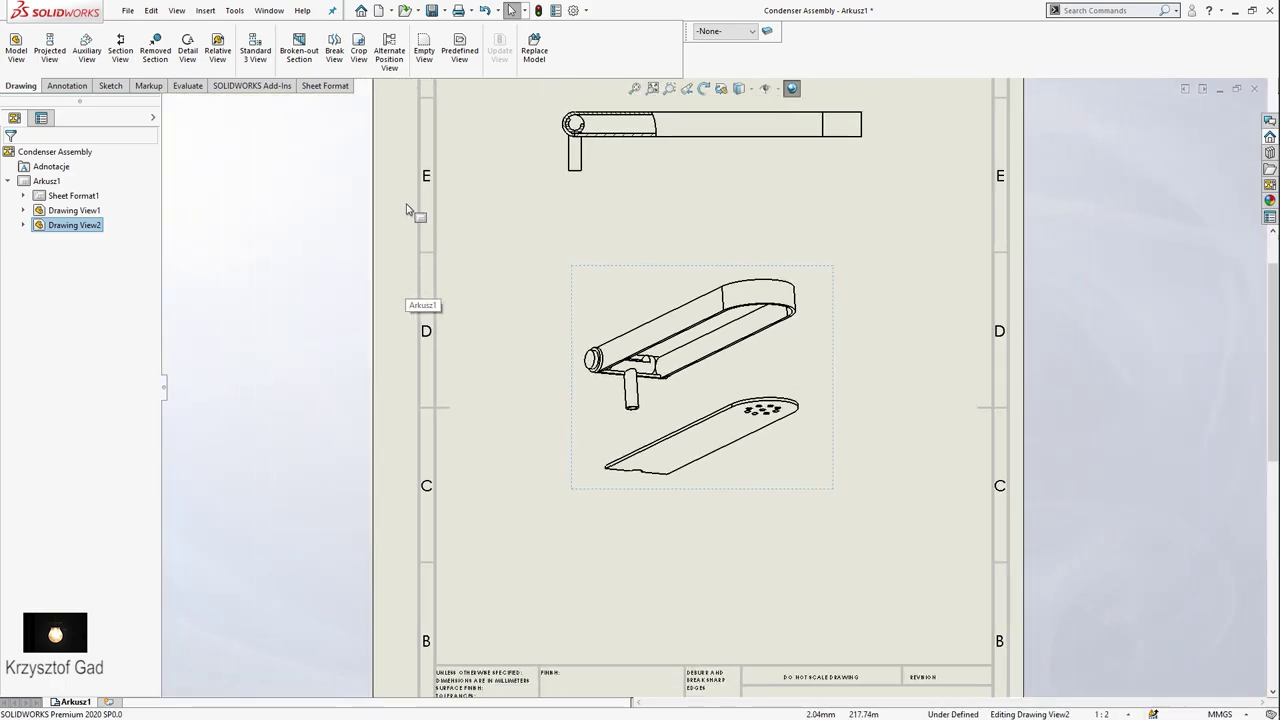
Insert a bill of materials and drop it above the title block
left_click(68, 87)
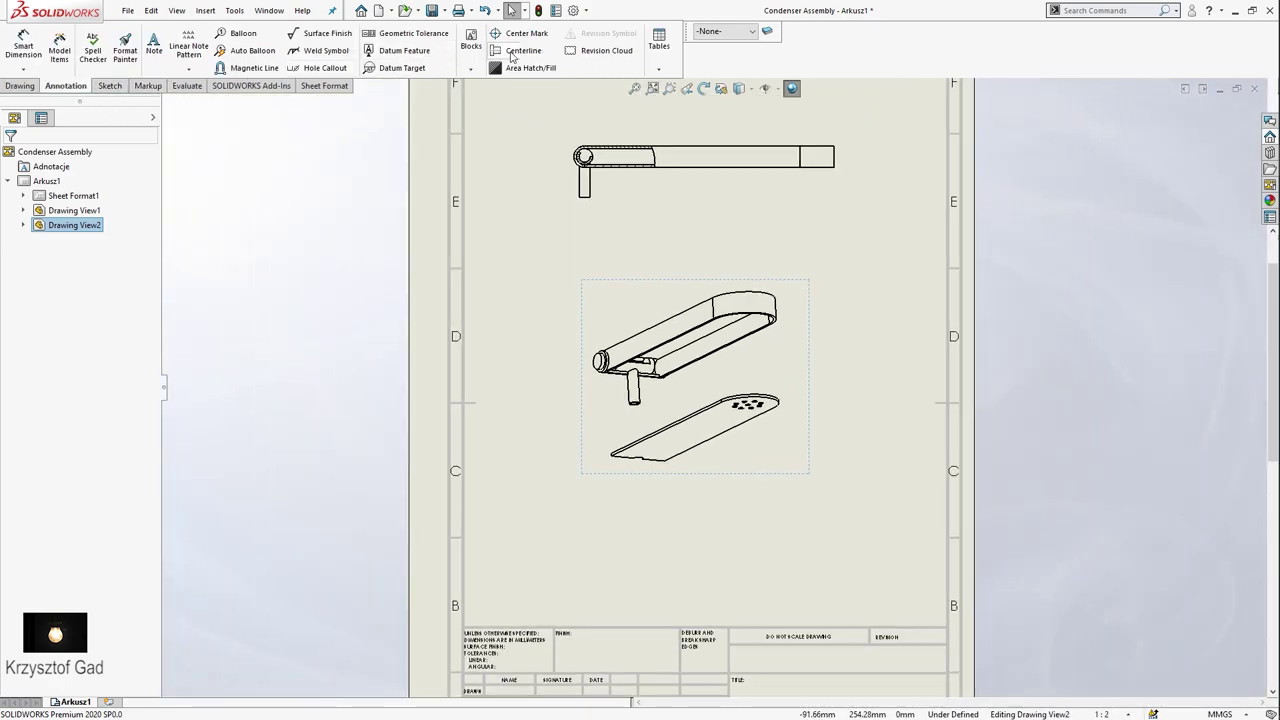
left_click(660, 70)
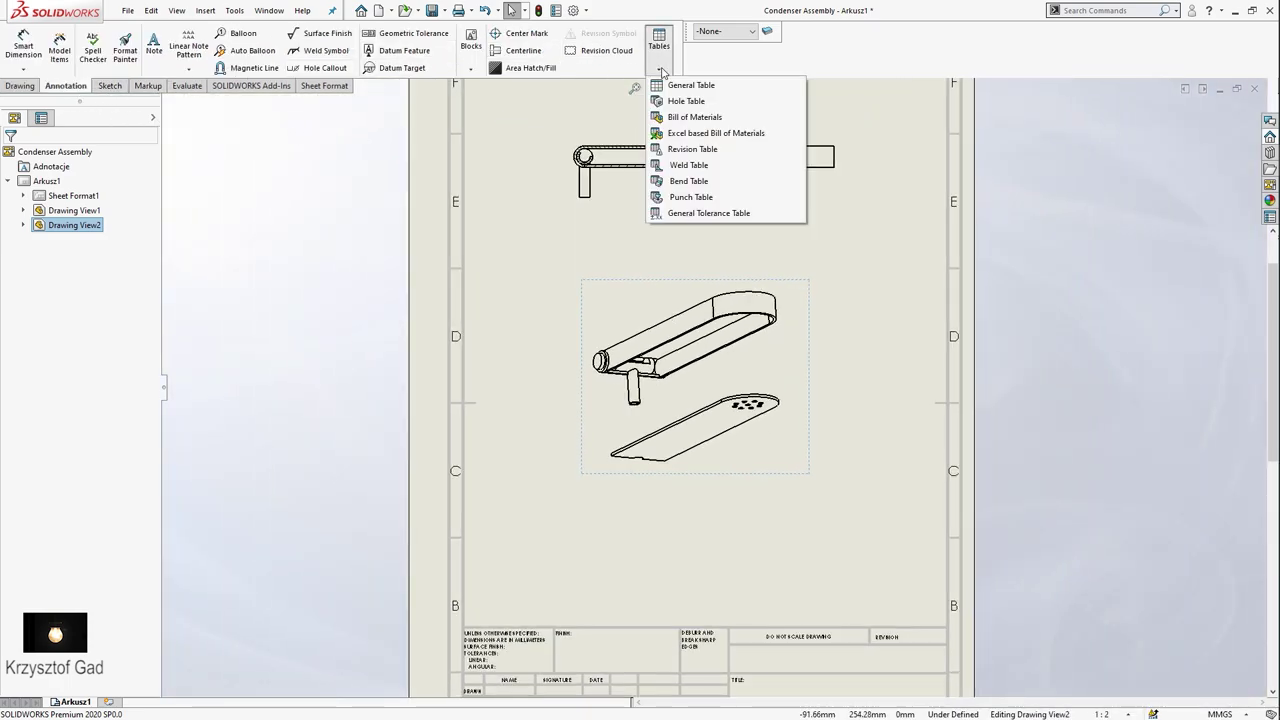
left_click(694, 117)
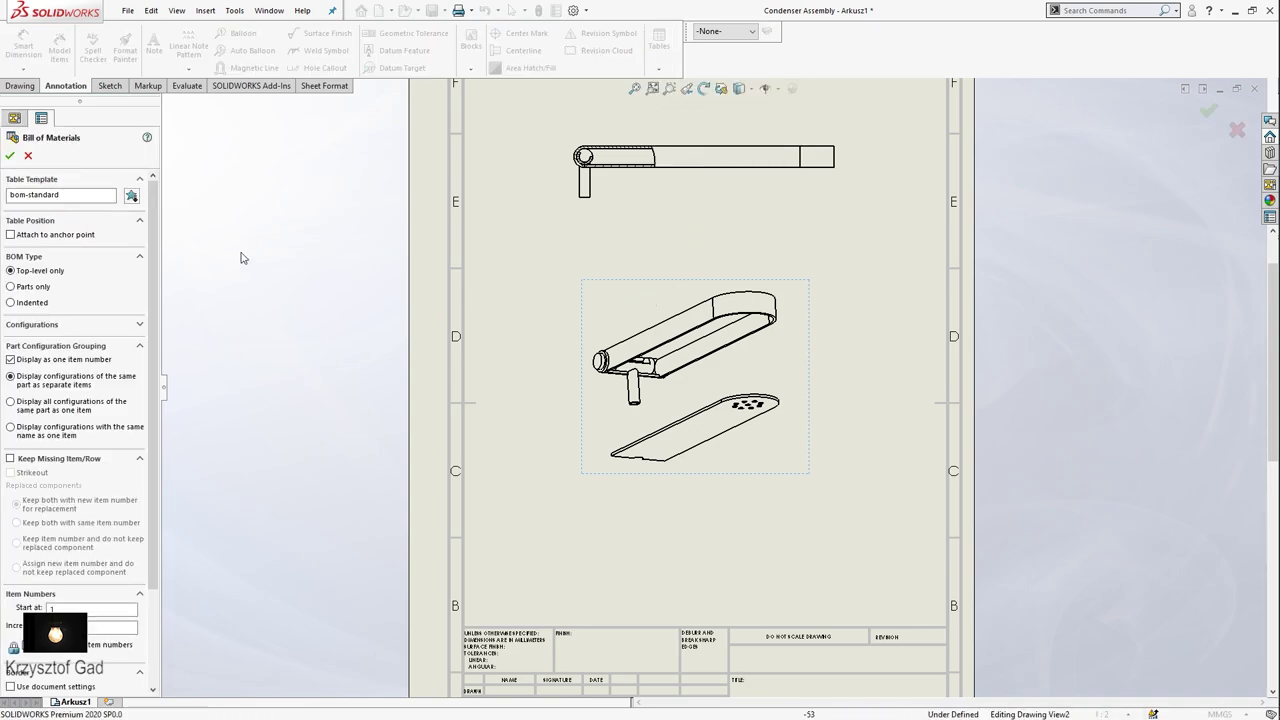
left_click(10, 155)
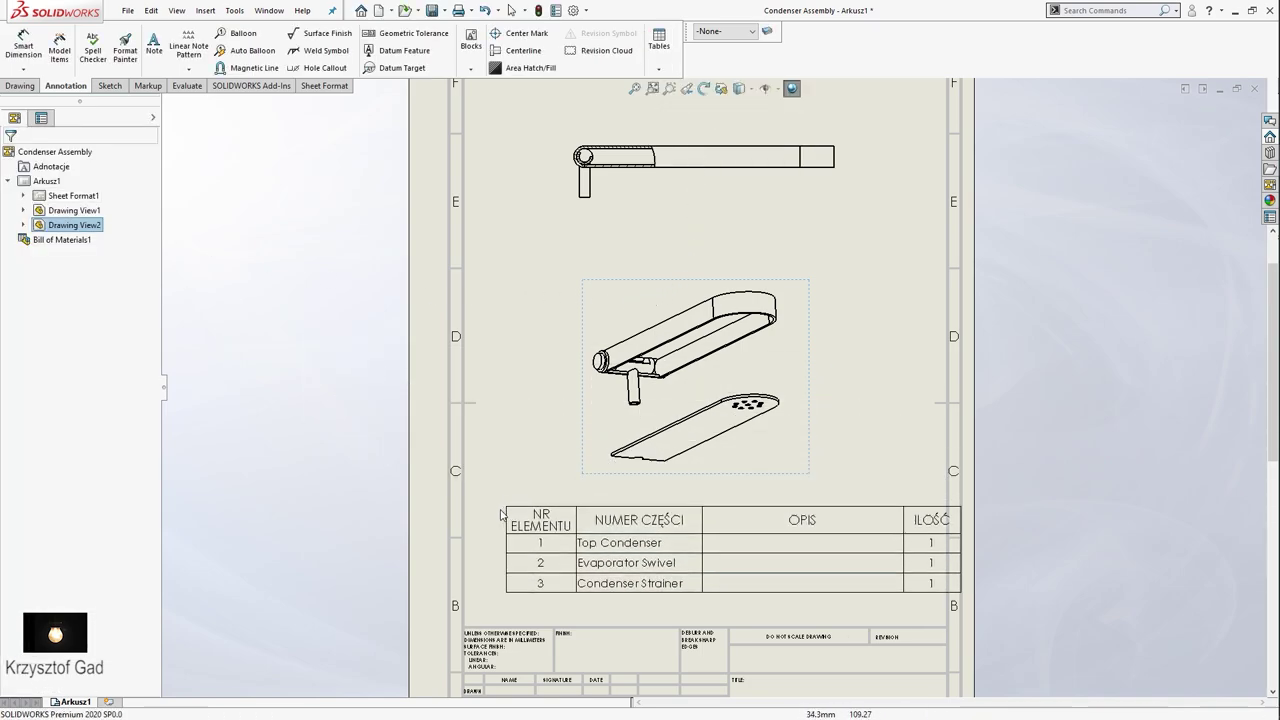
left_click(497, 541)
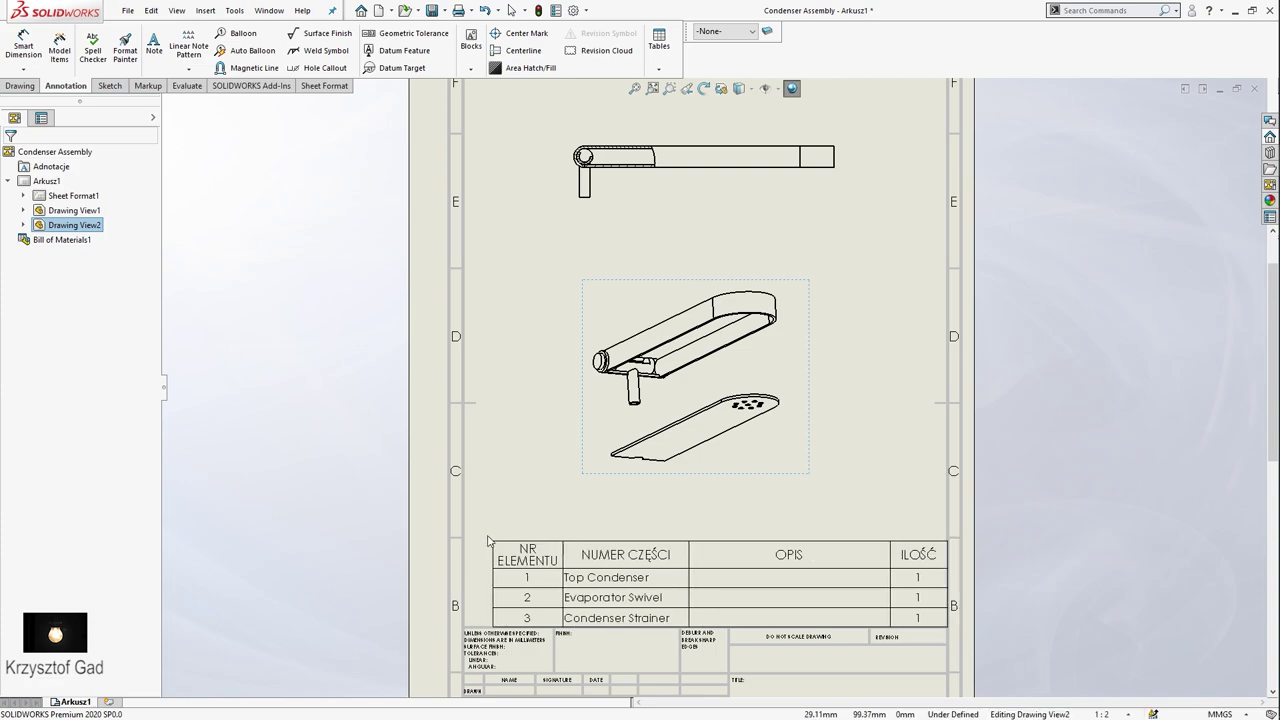
left_click(486, 535)
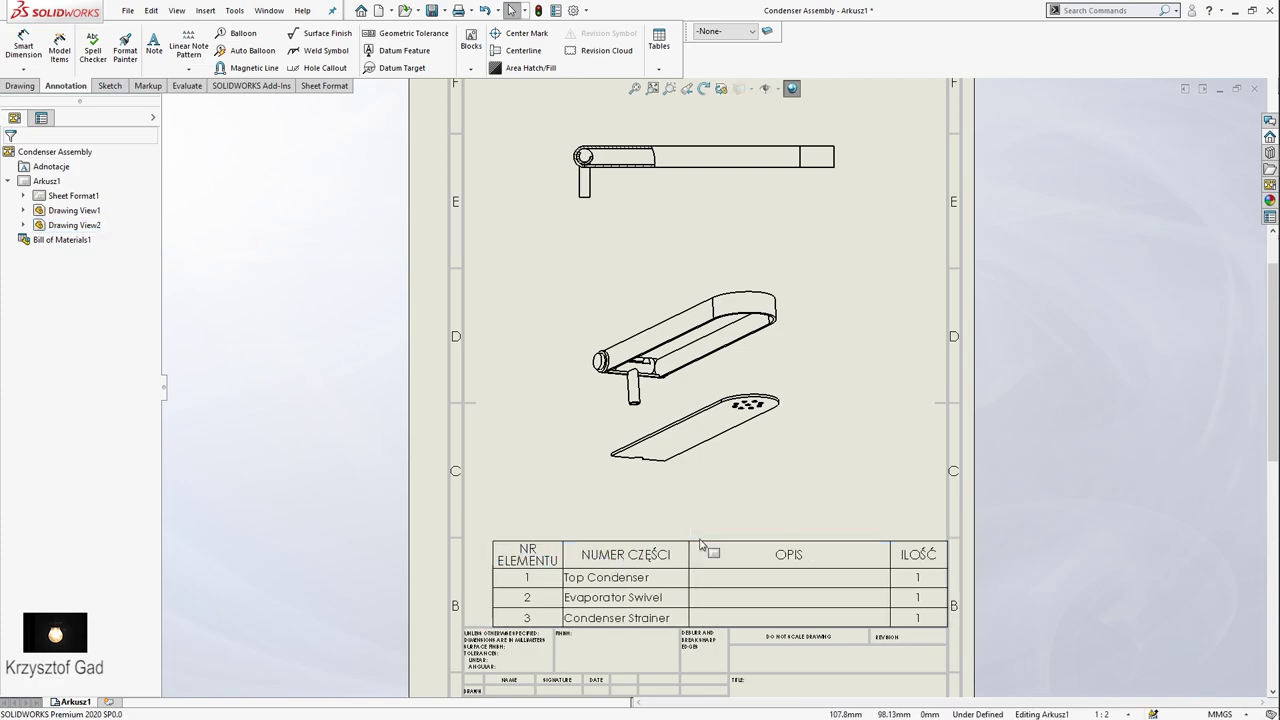
Widen the NUMER CZĘŚCI column and delete the empty OPIS column
mouse_move(688, 553)
left_mouse_down()
mouse_move(738, 534)
mouse_move(708, 538)
left_mouse_up()
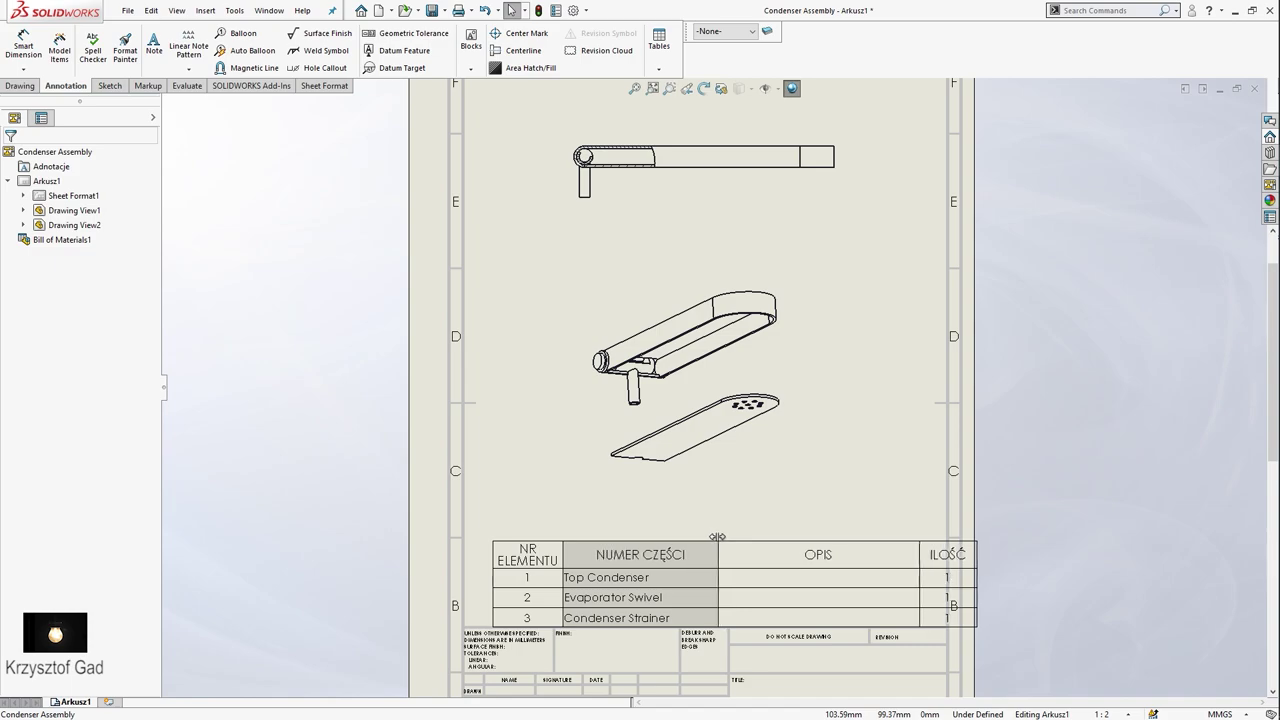
left_click(793, 535)
right_click(793, 535)
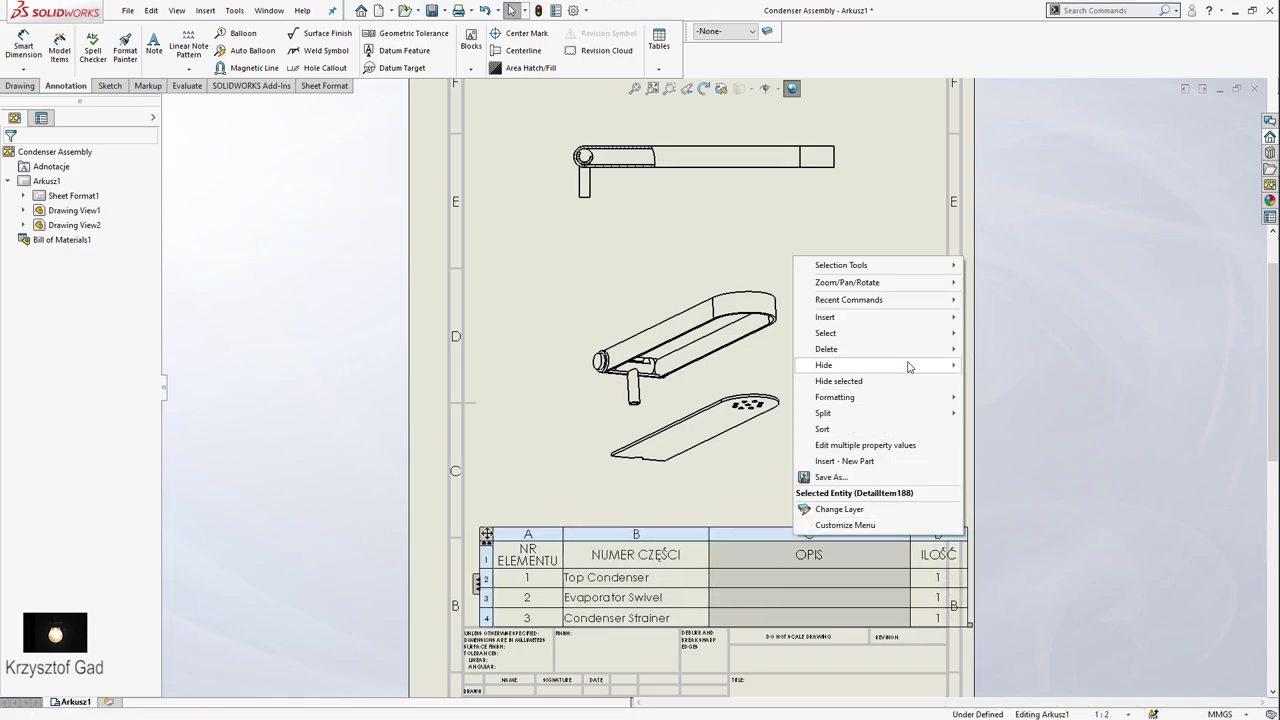
left_click(996, 365)
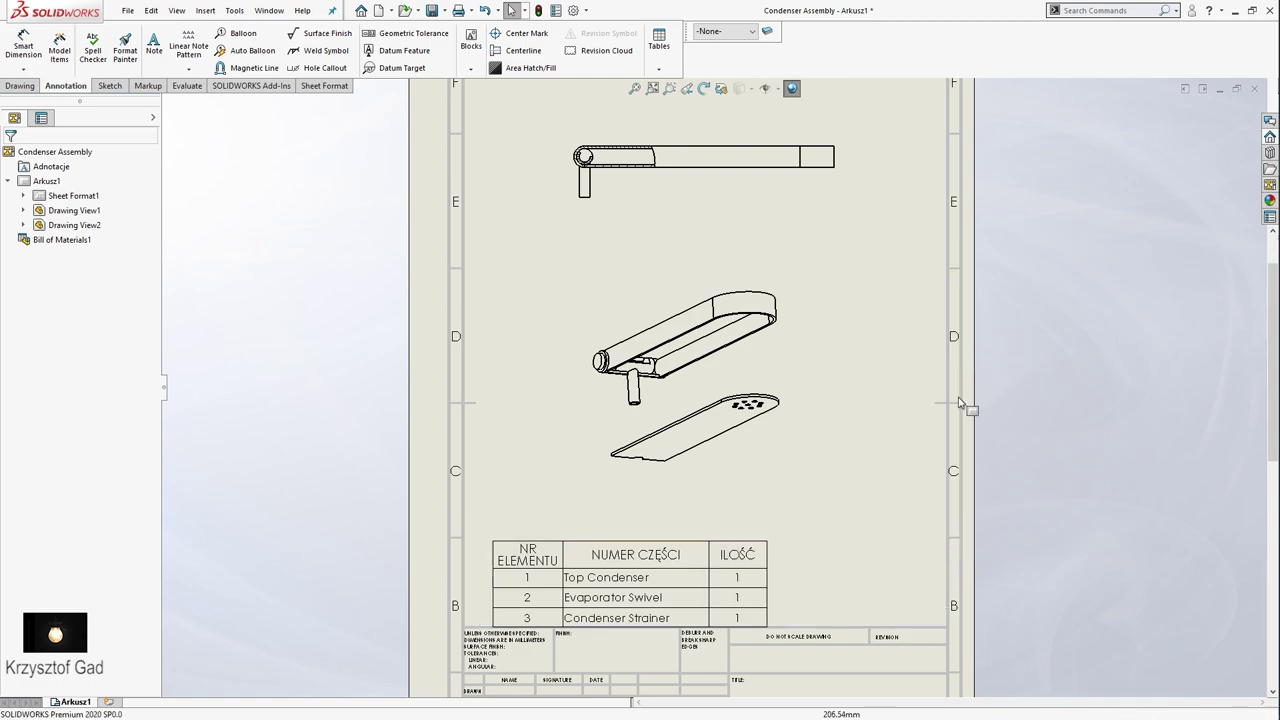
Move the parts list against the sheet's right border and clear the selection
left_click_drag(486, 534, 666, 534)
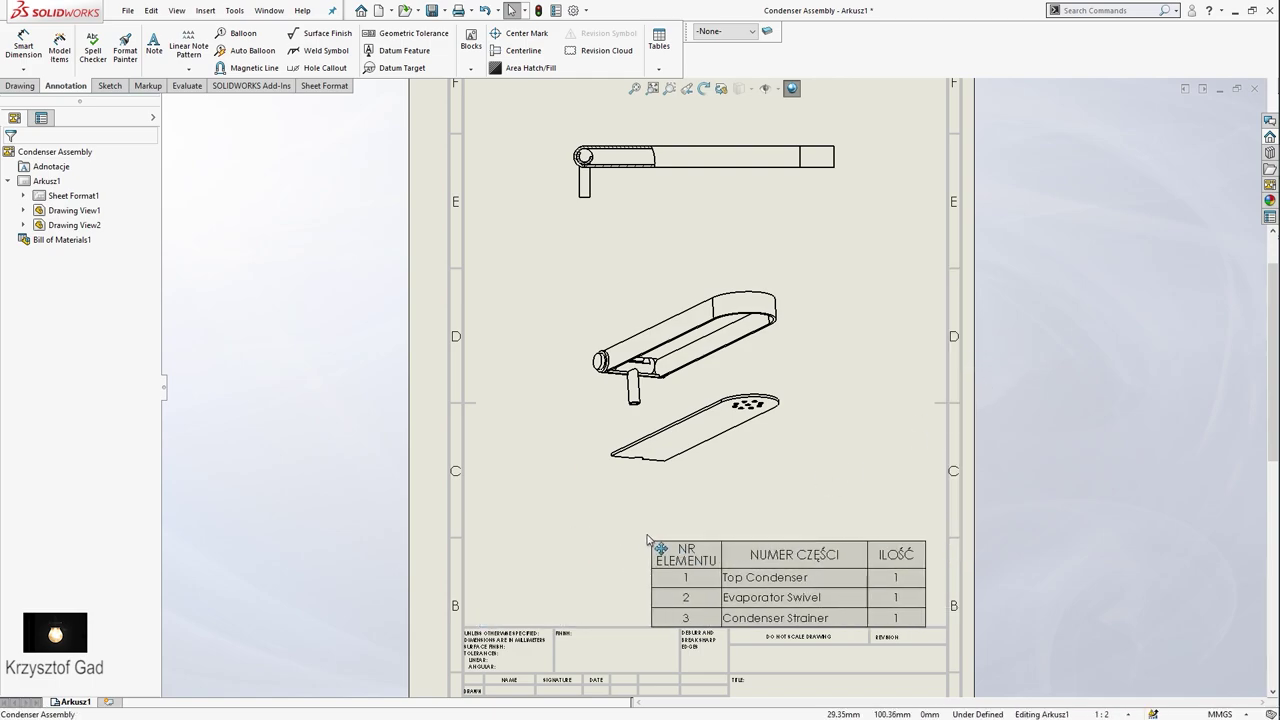
left_click(591, 486)
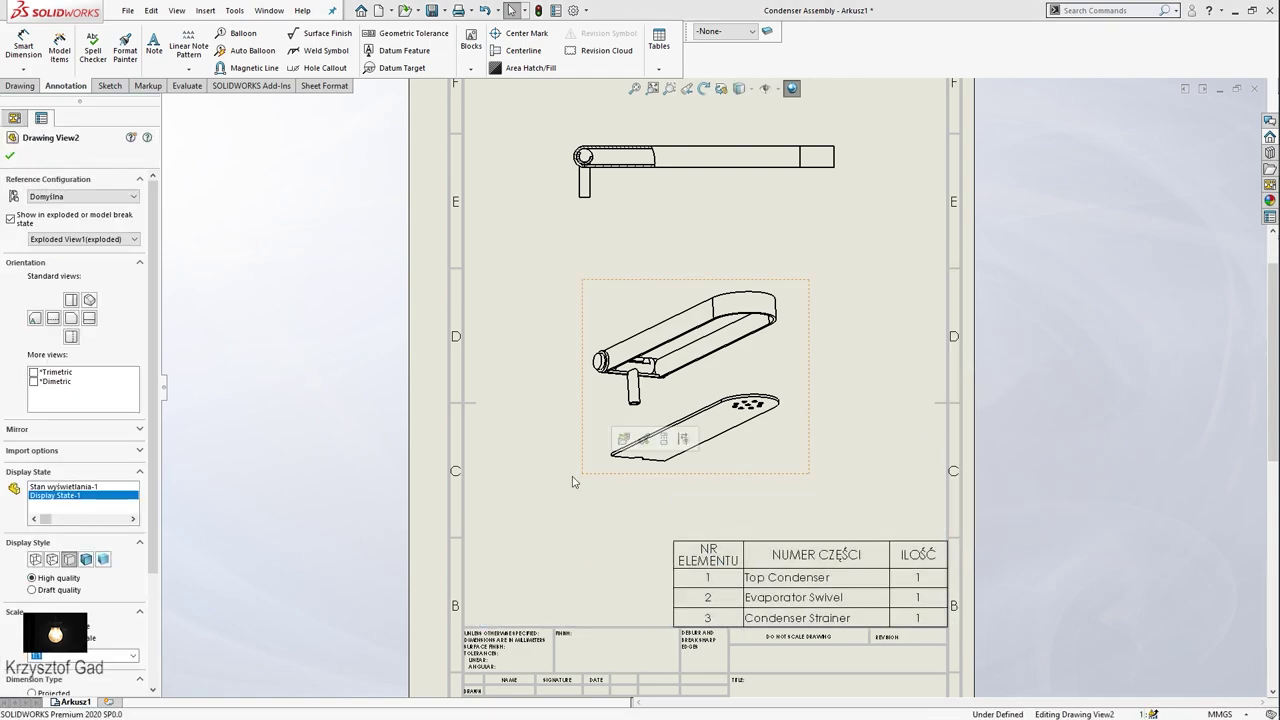
left_click(491, 386)
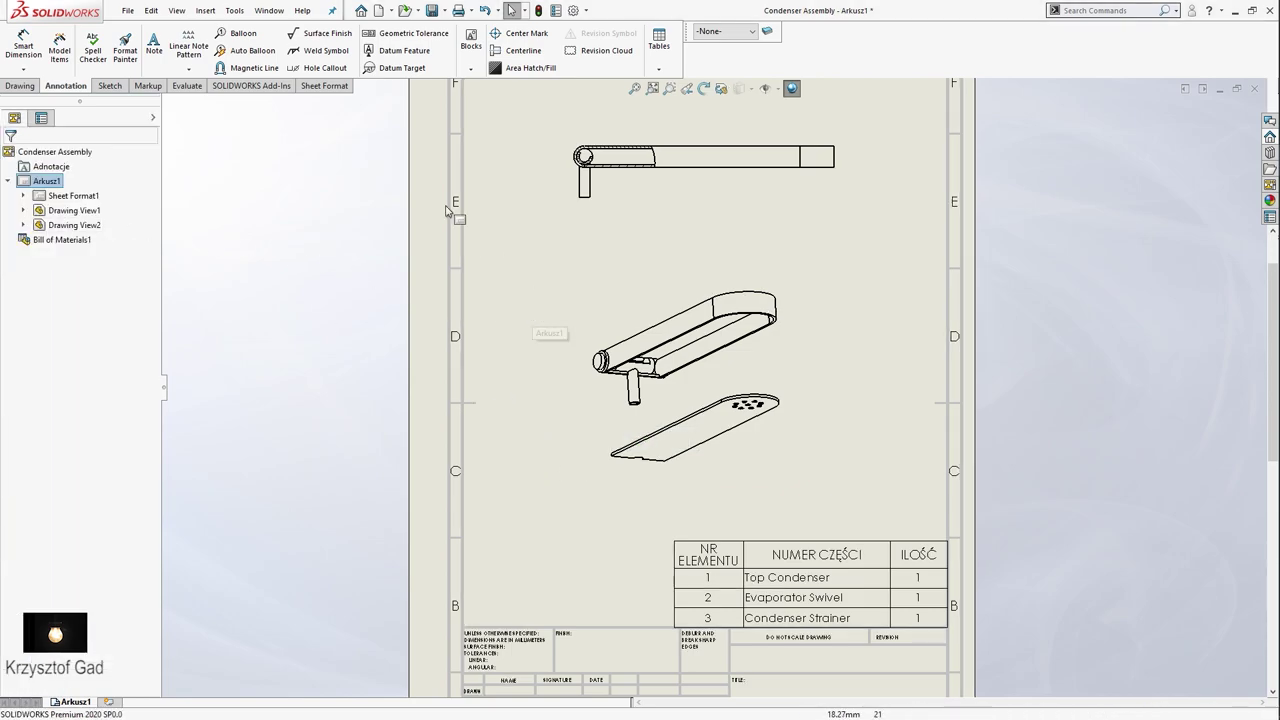
left_click(253, 50)
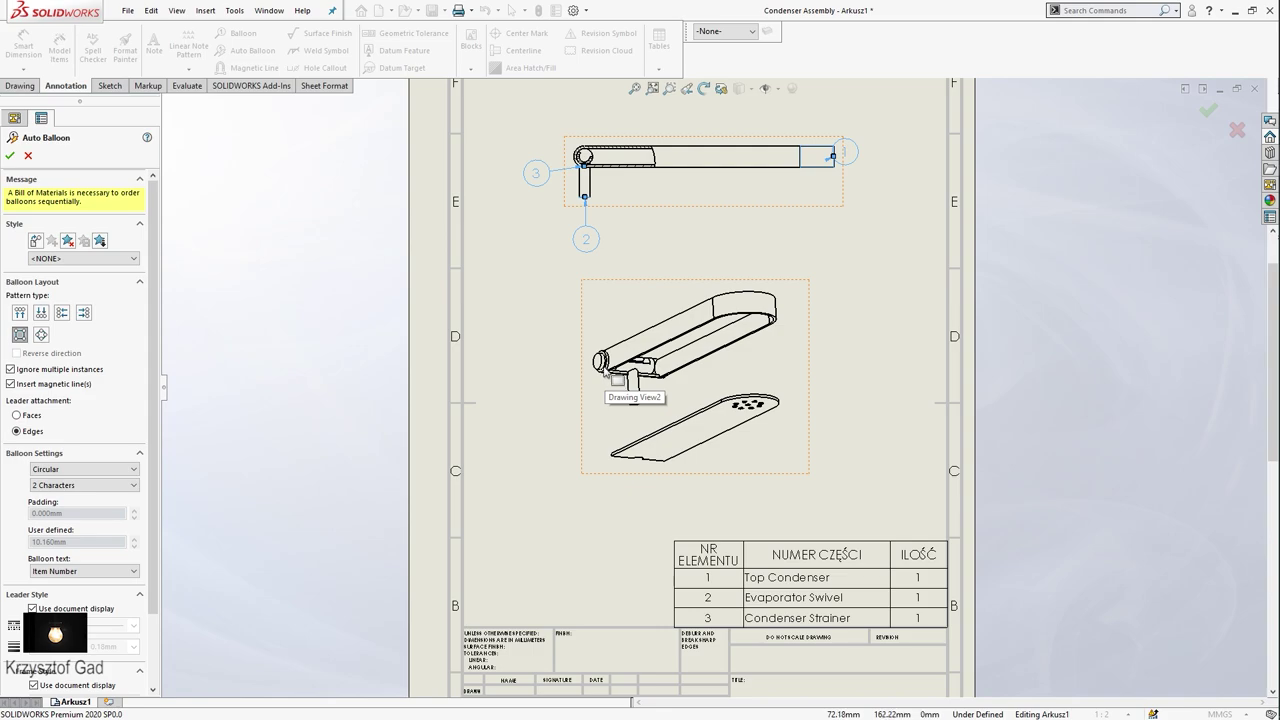
Cancel Auto Balloon and select the exploded isometric view
key("Escape")
left_click(582, 321)
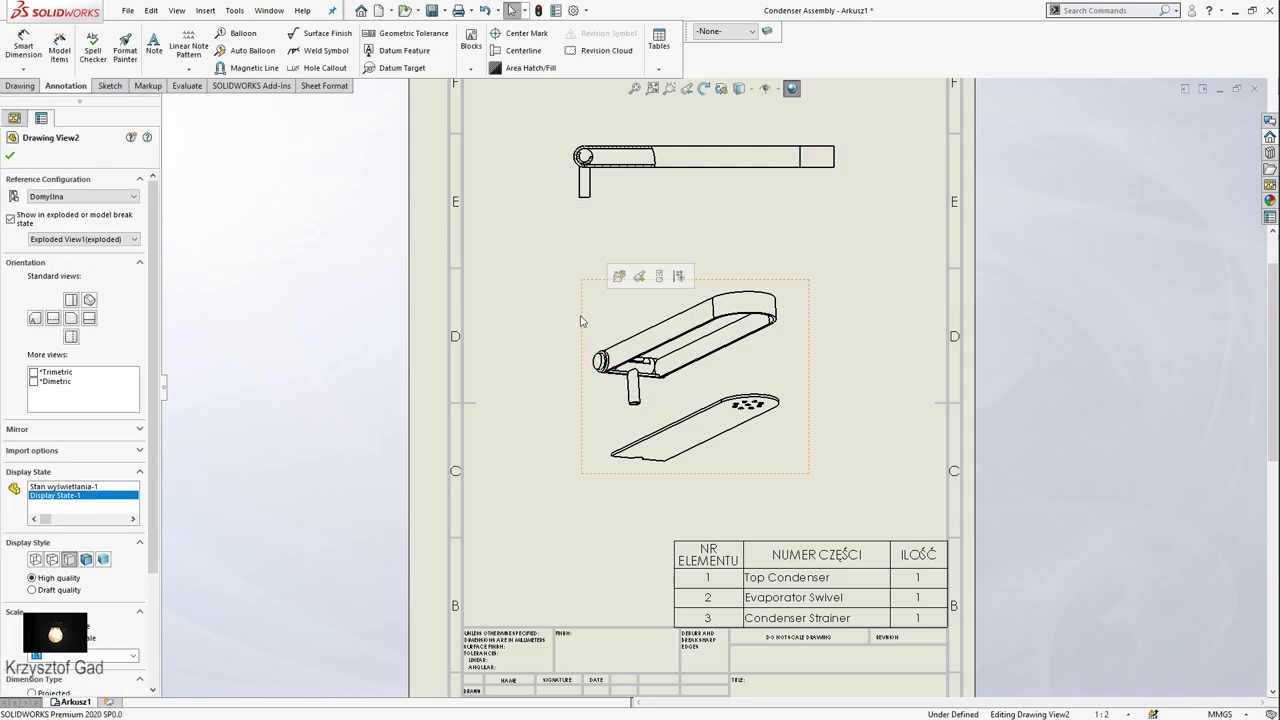
right_click(582, 321)
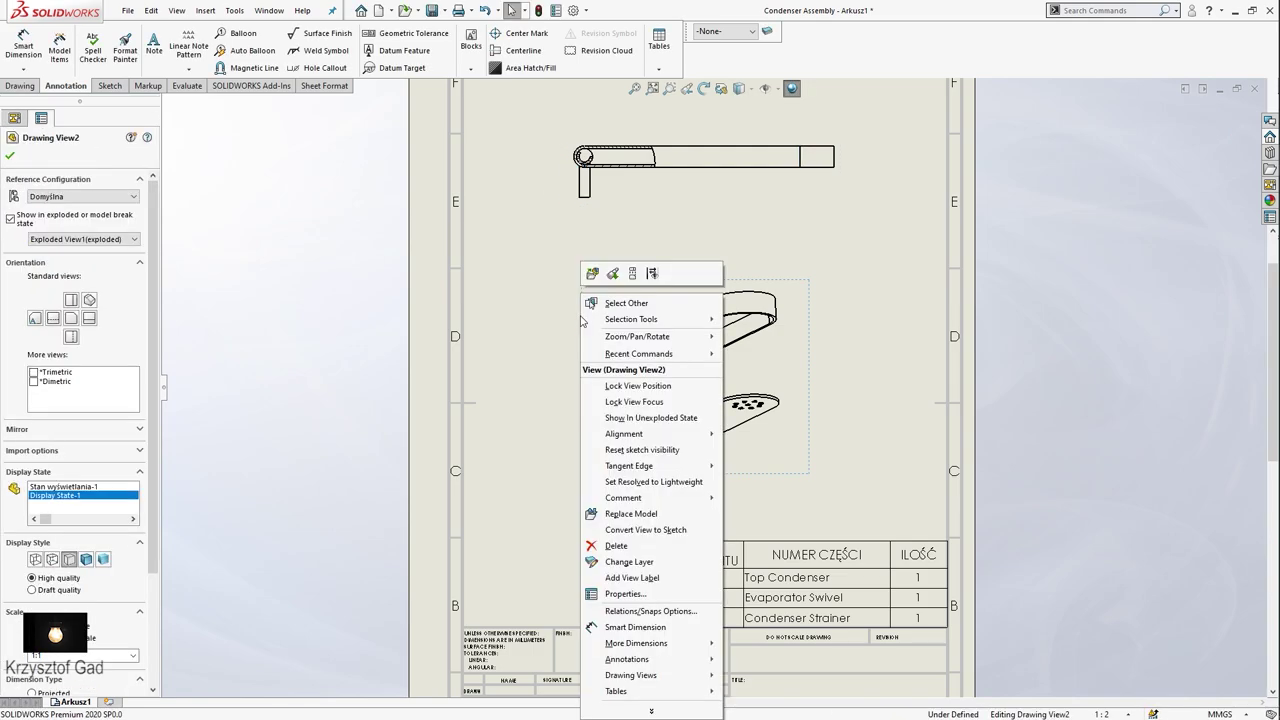
key("Escape")
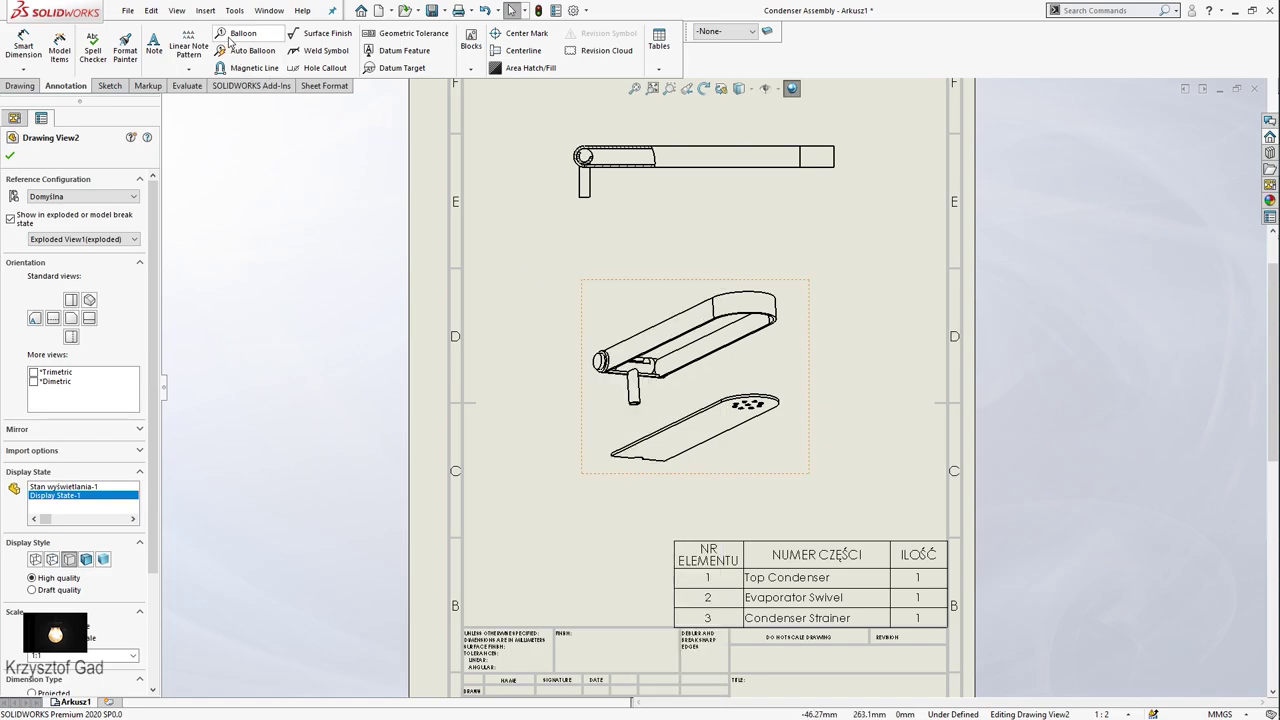
Attach balloons 1, 2 and 3 to the Top Condenser, Evaporator Swivel pin and Condenser Strainer, placed left
left_click(243, 33)
left_click(594, 361)
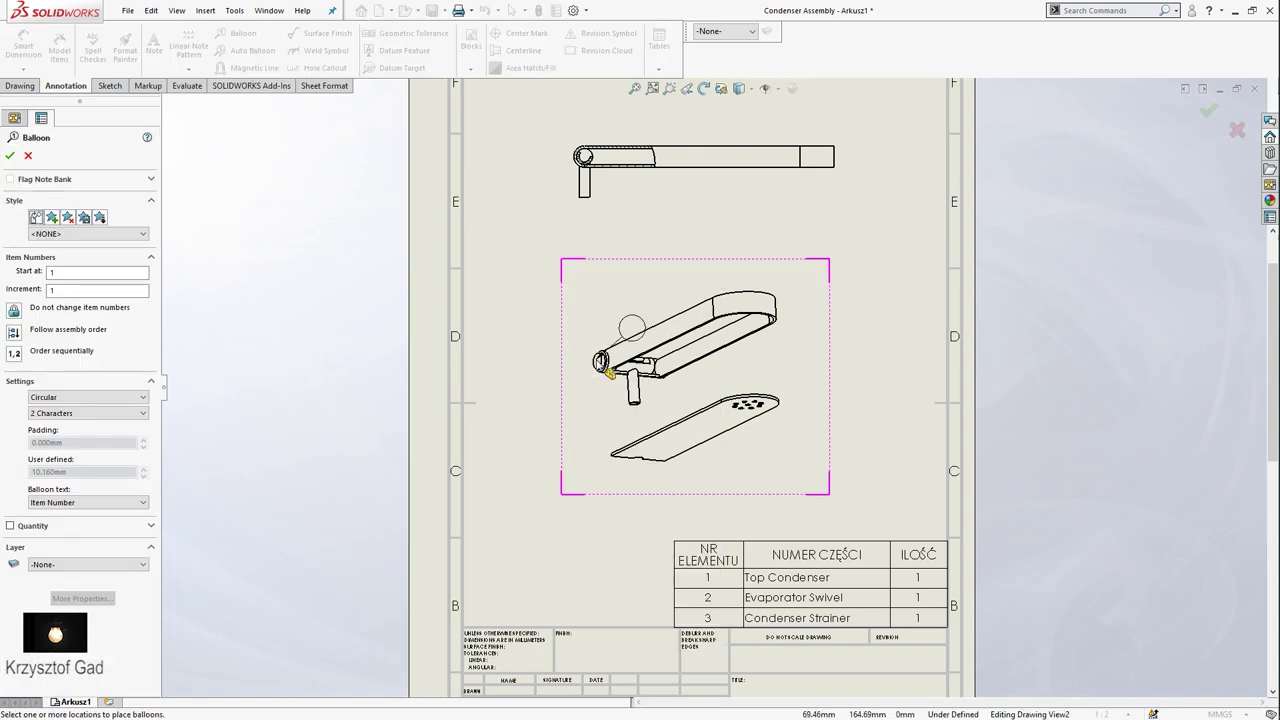
left_click(599, 361)
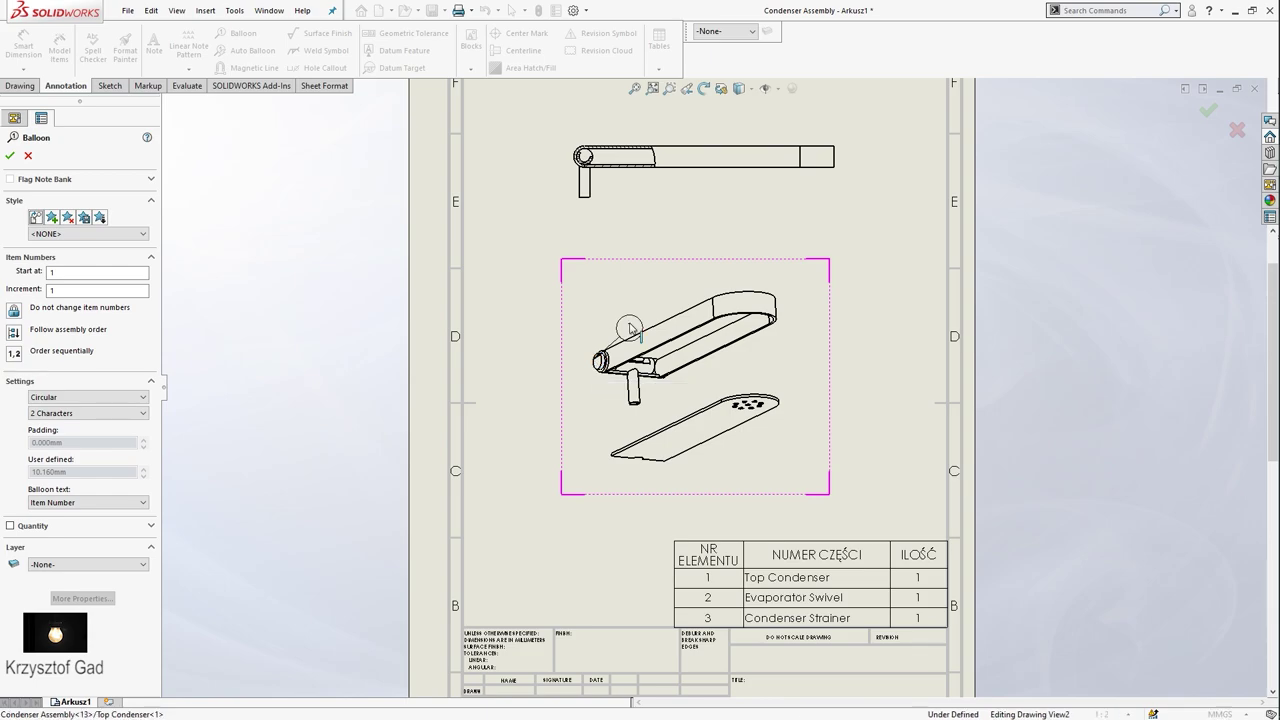
left_click(536, 330)
left_click(633, 395)
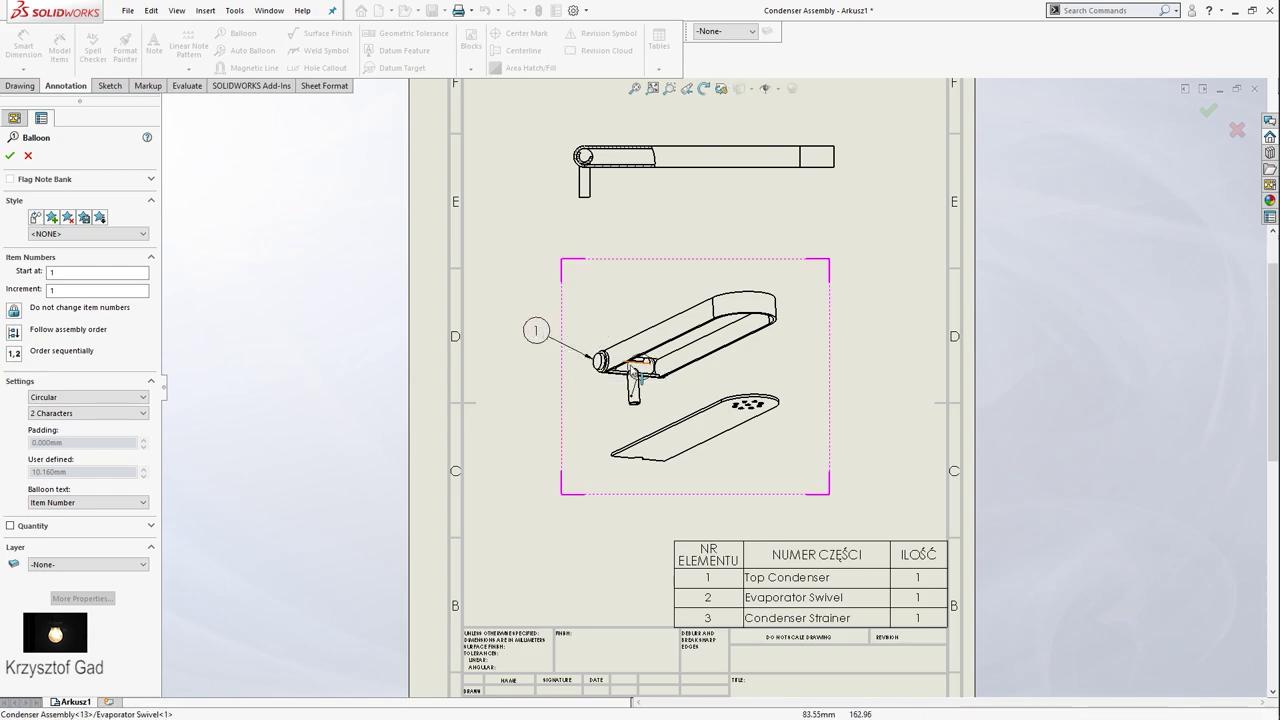
left_click(536, 391)
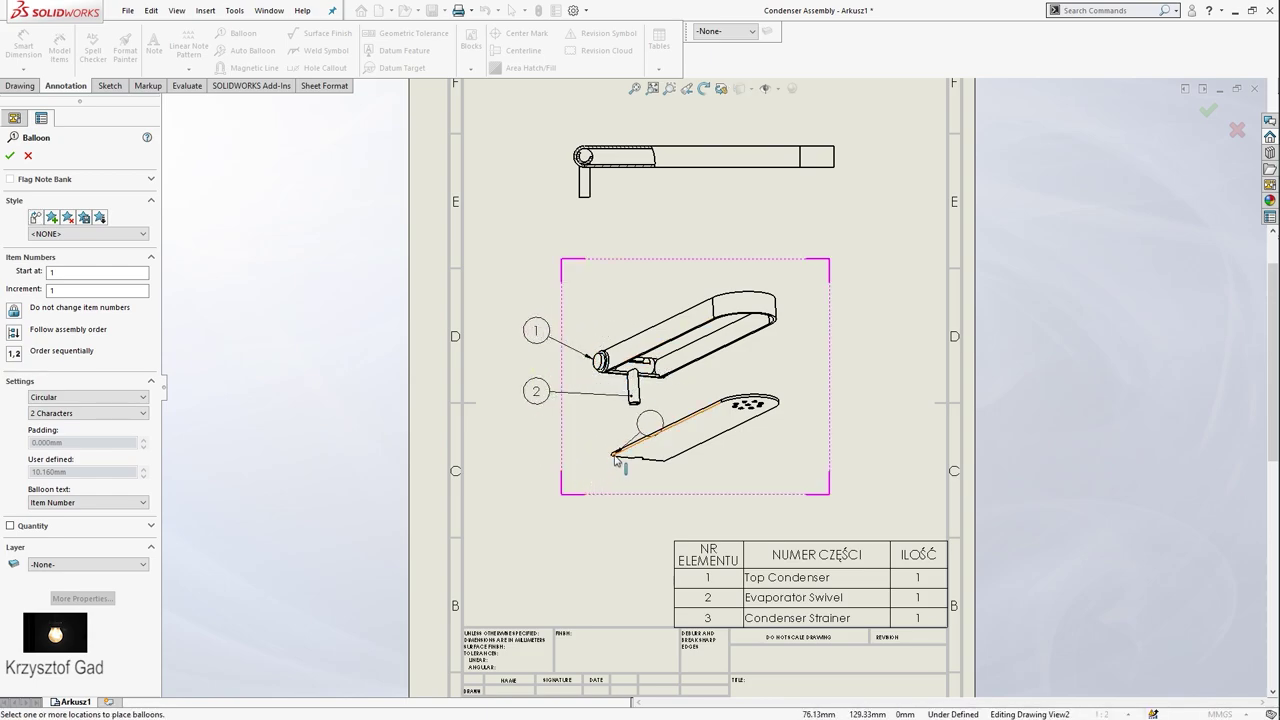
left_click(608, 455)
left_click(532, 456)
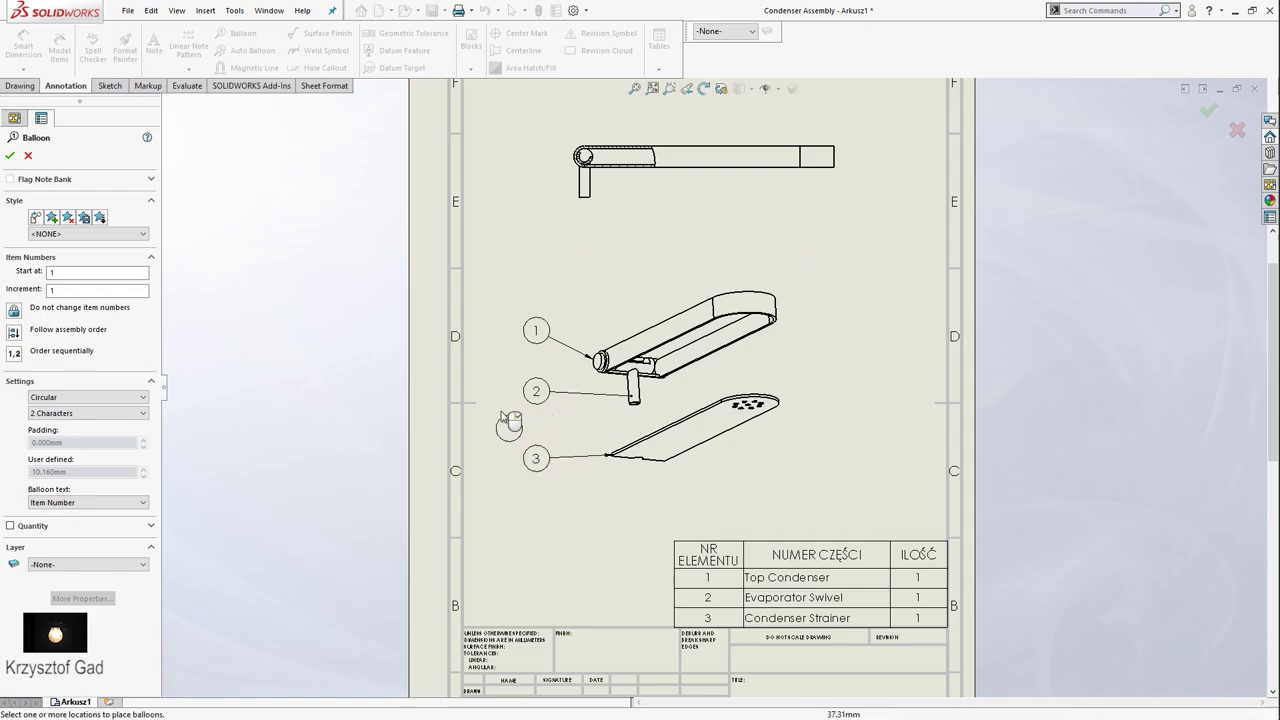
key("Escape")
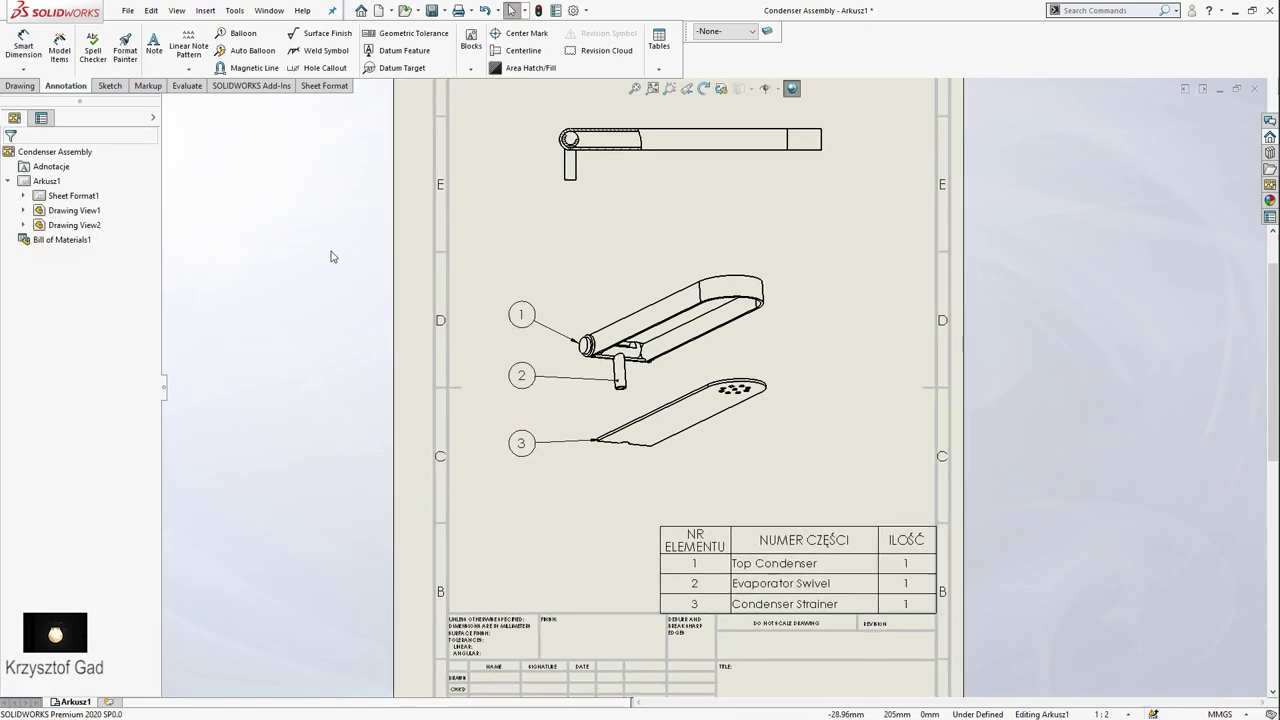
Add a centre mark on the round end of the sectioned top view
scroll(331, 257, "up", 5)
scroll(333, 257, "down", 5)
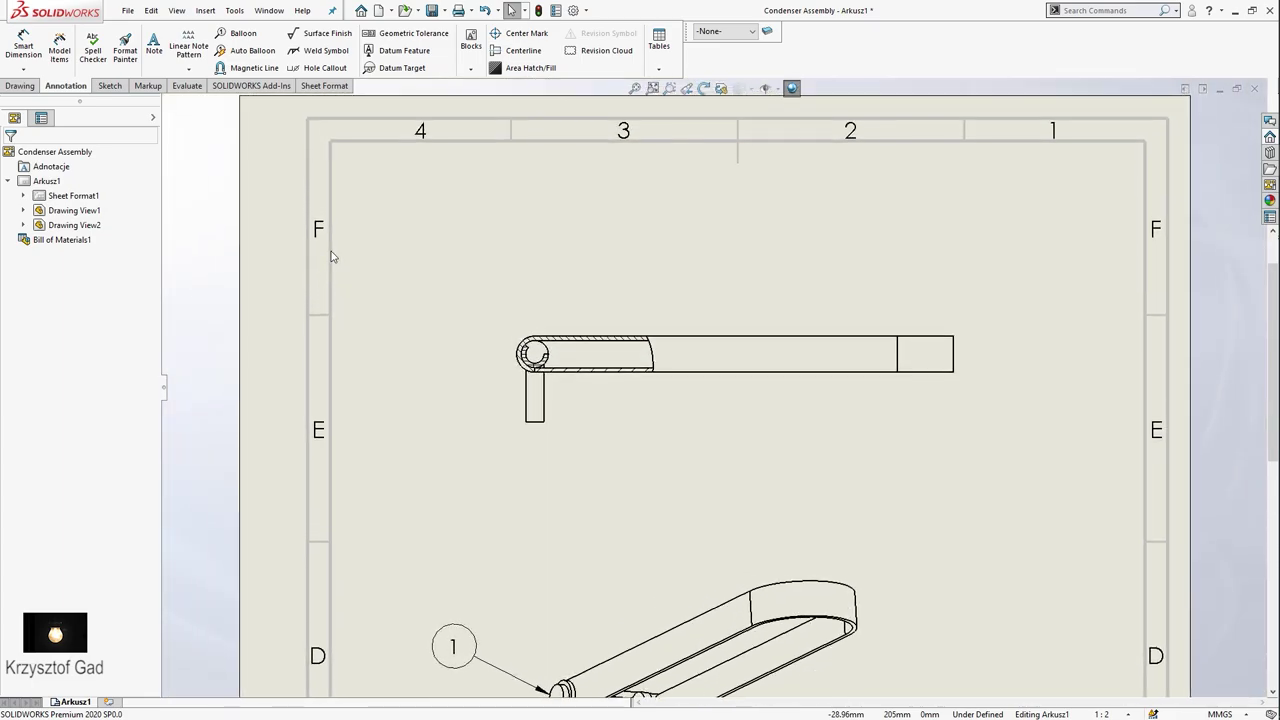
scroll(331, 257, "up", 3)
left_click(517, 36)
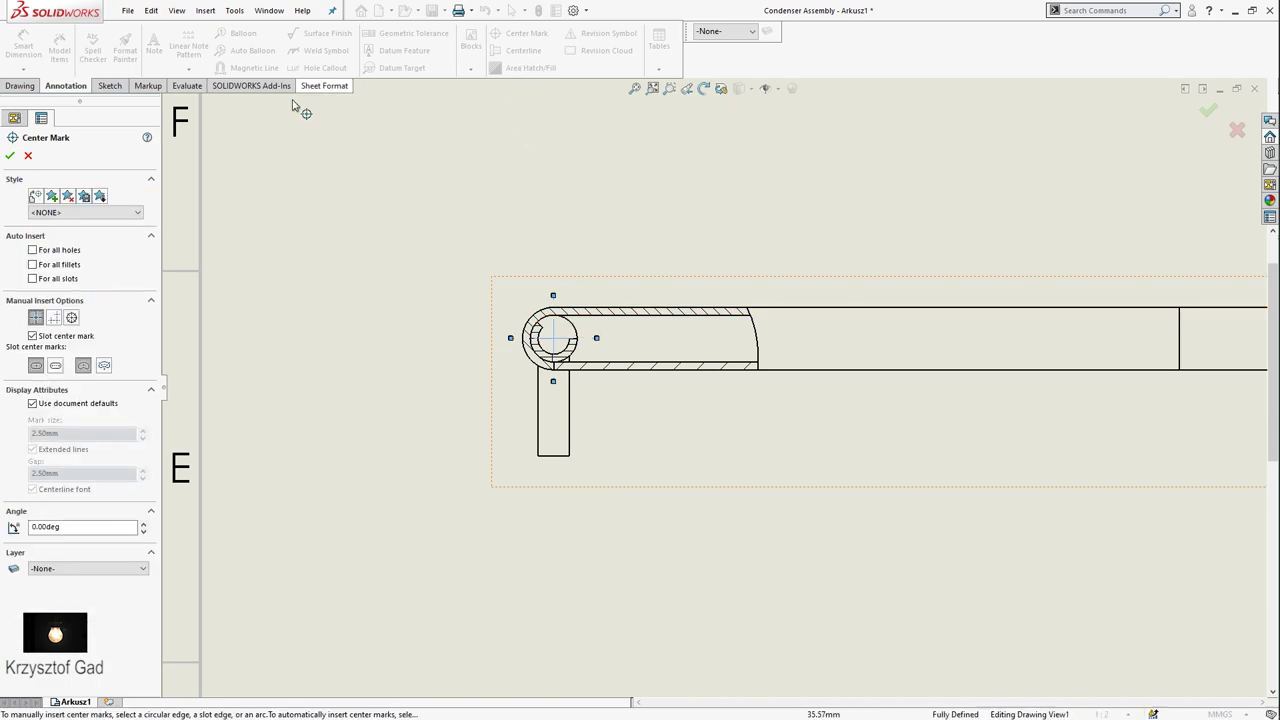
left_click(10, 156)
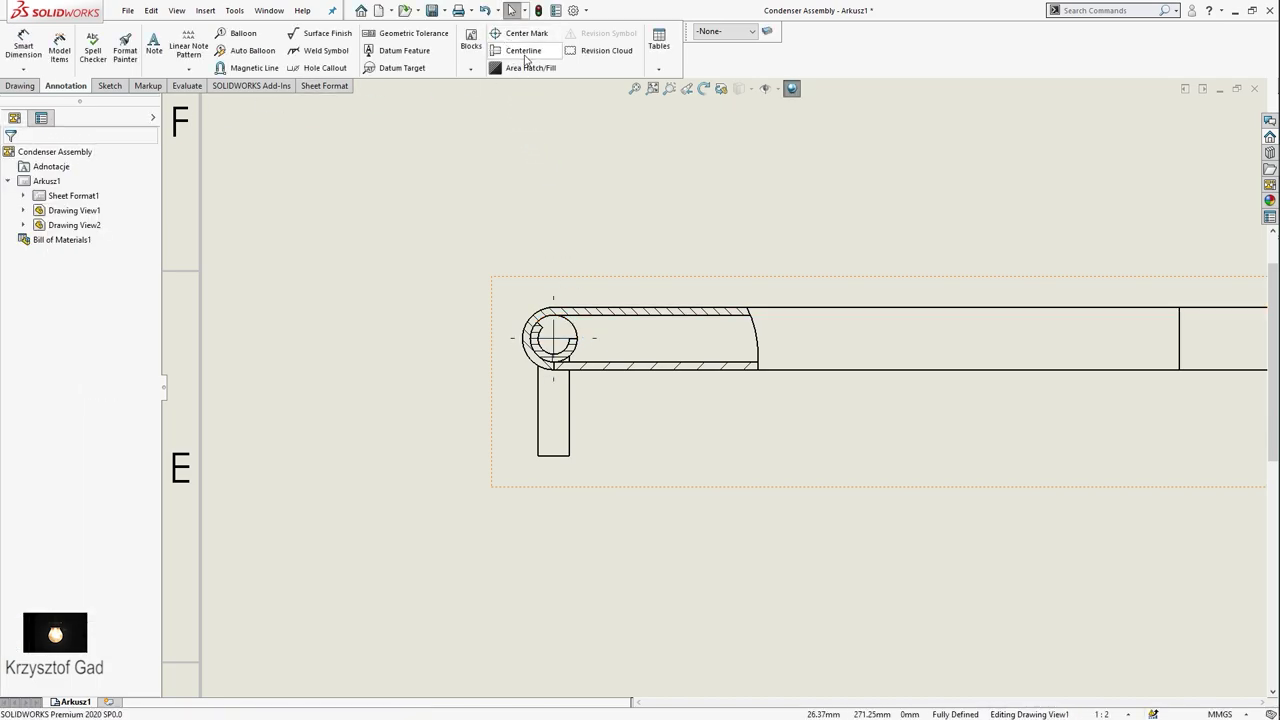
Add a centreline down the vertical pin, then fit the whole sheet in the window
left_click(524, 52)
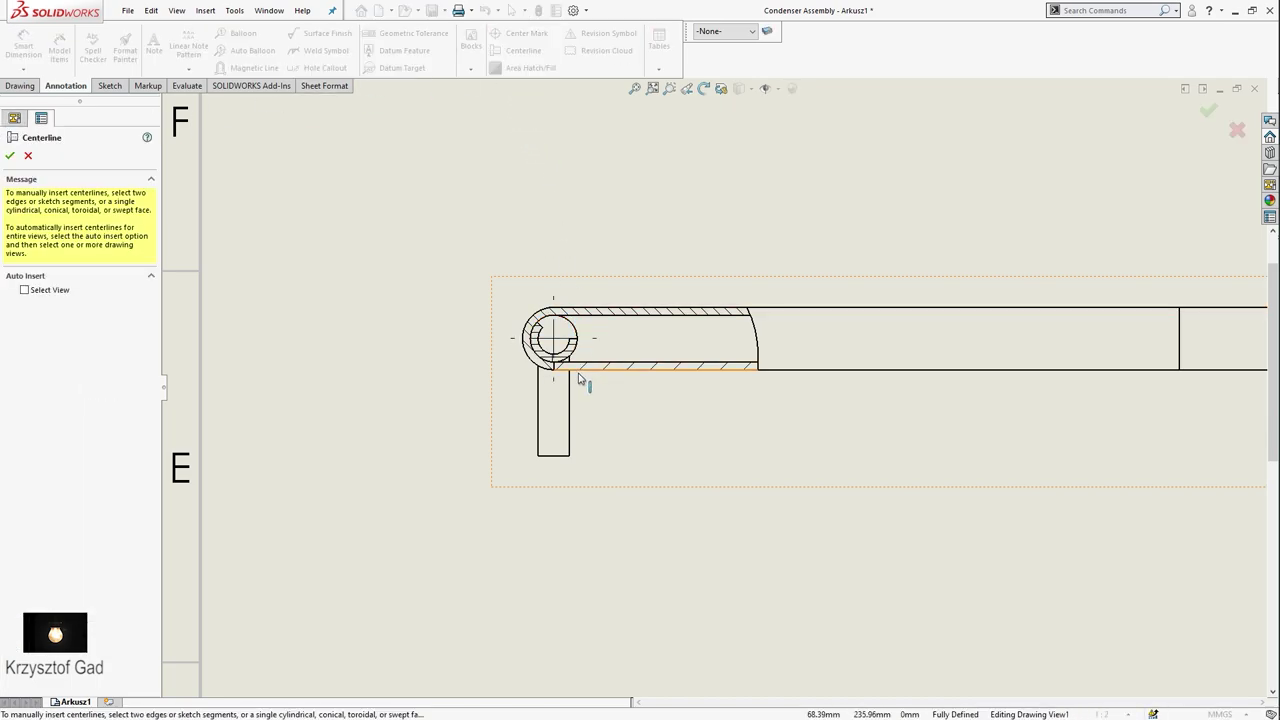
left_click(539, 430)
key("Escape")
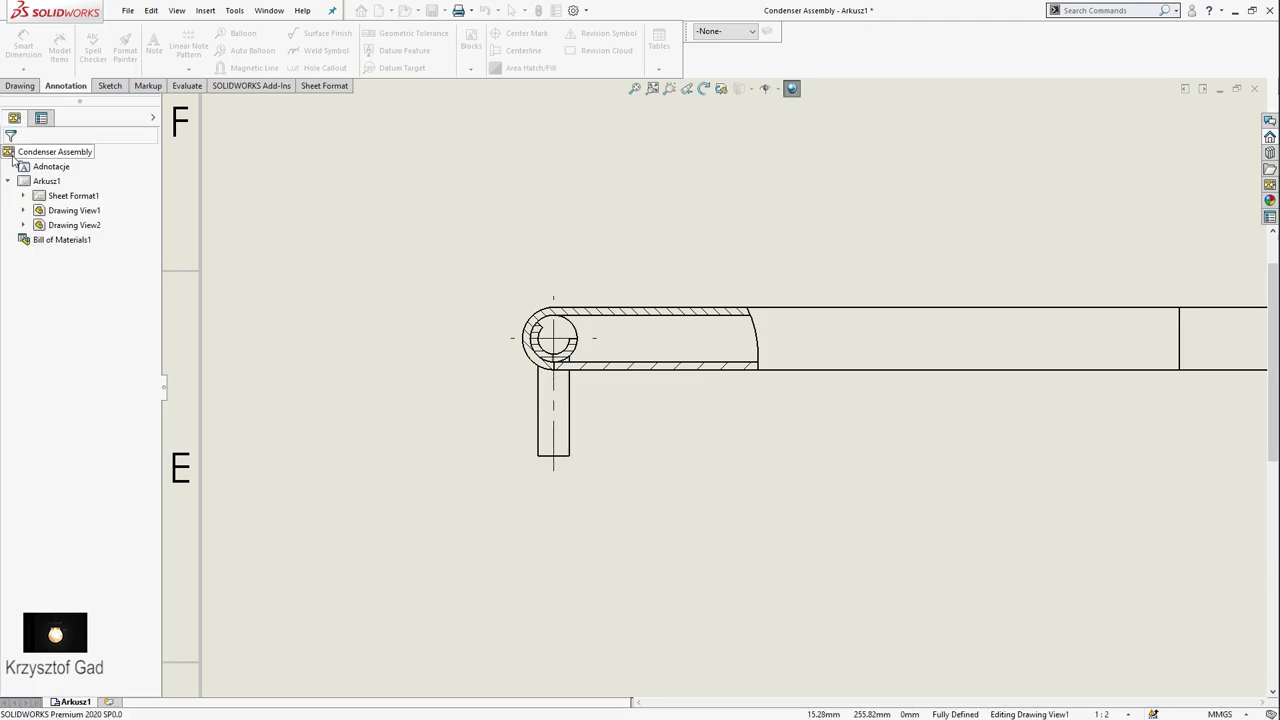
key("z")
key("f")
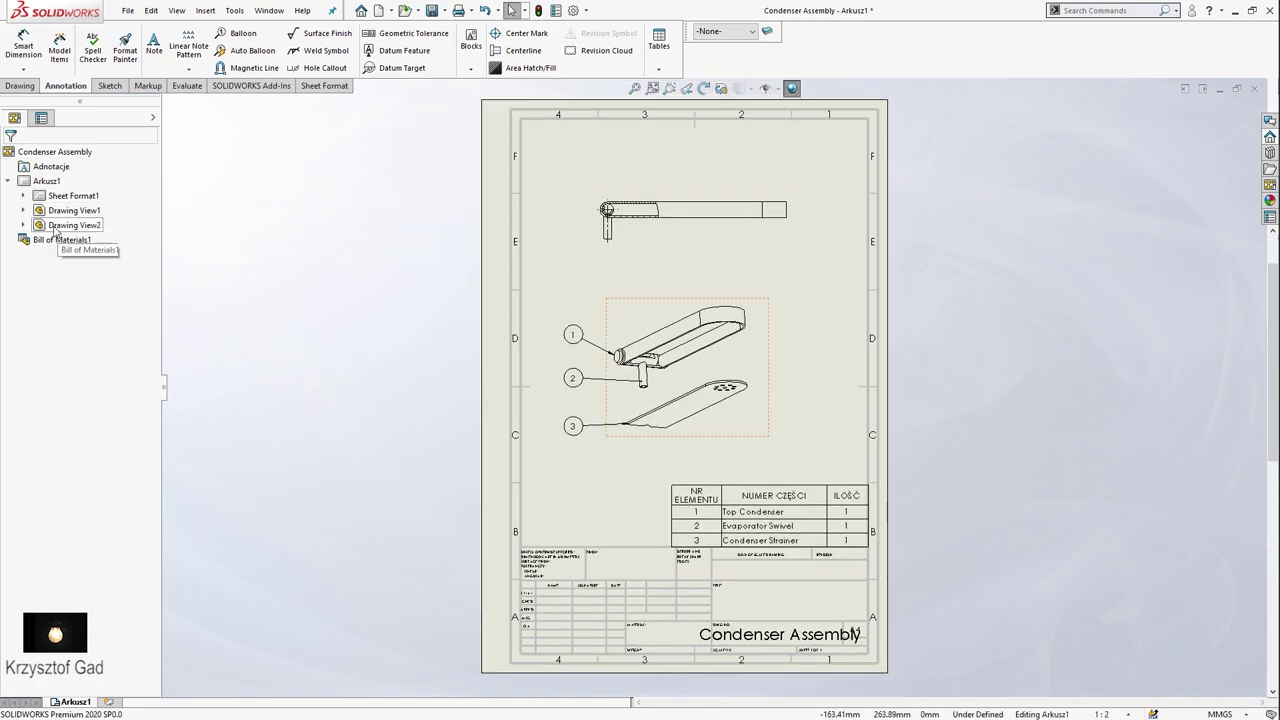
Edit the Arkusz1 sheet format and set the Condenser Assembly title note to 18-point font
right_click(36, 181)
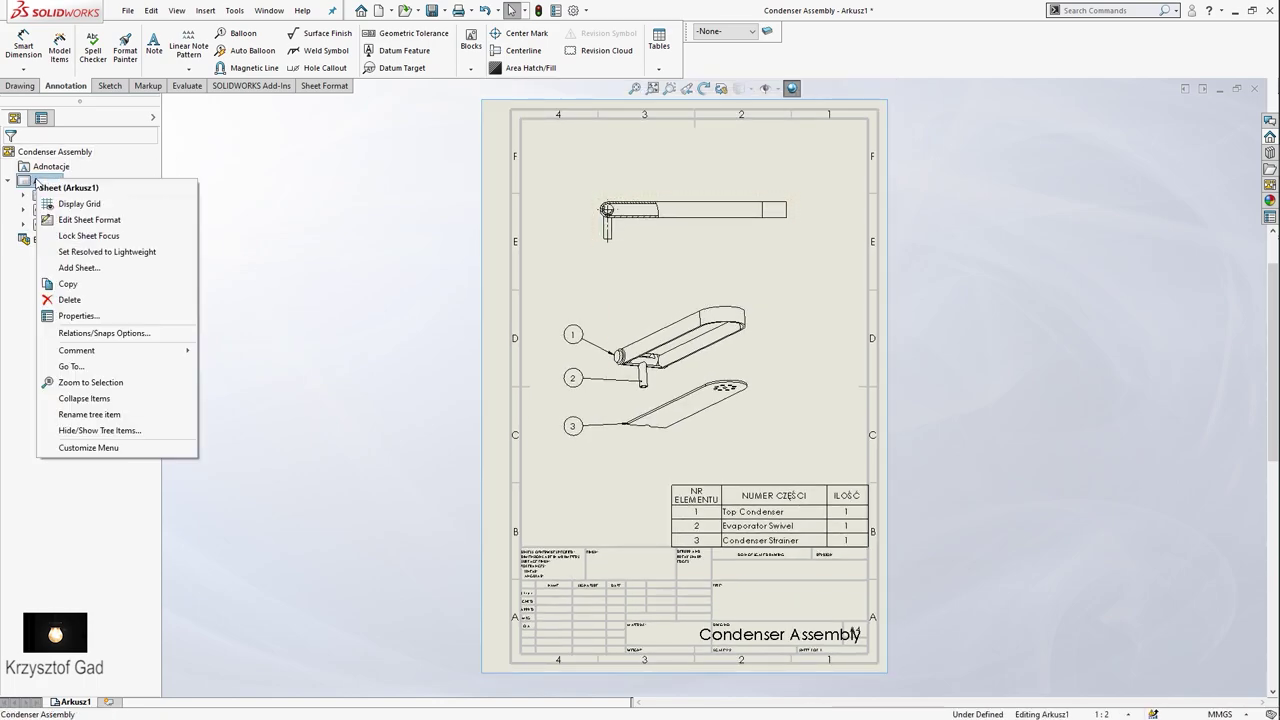
left_click(95, 219)
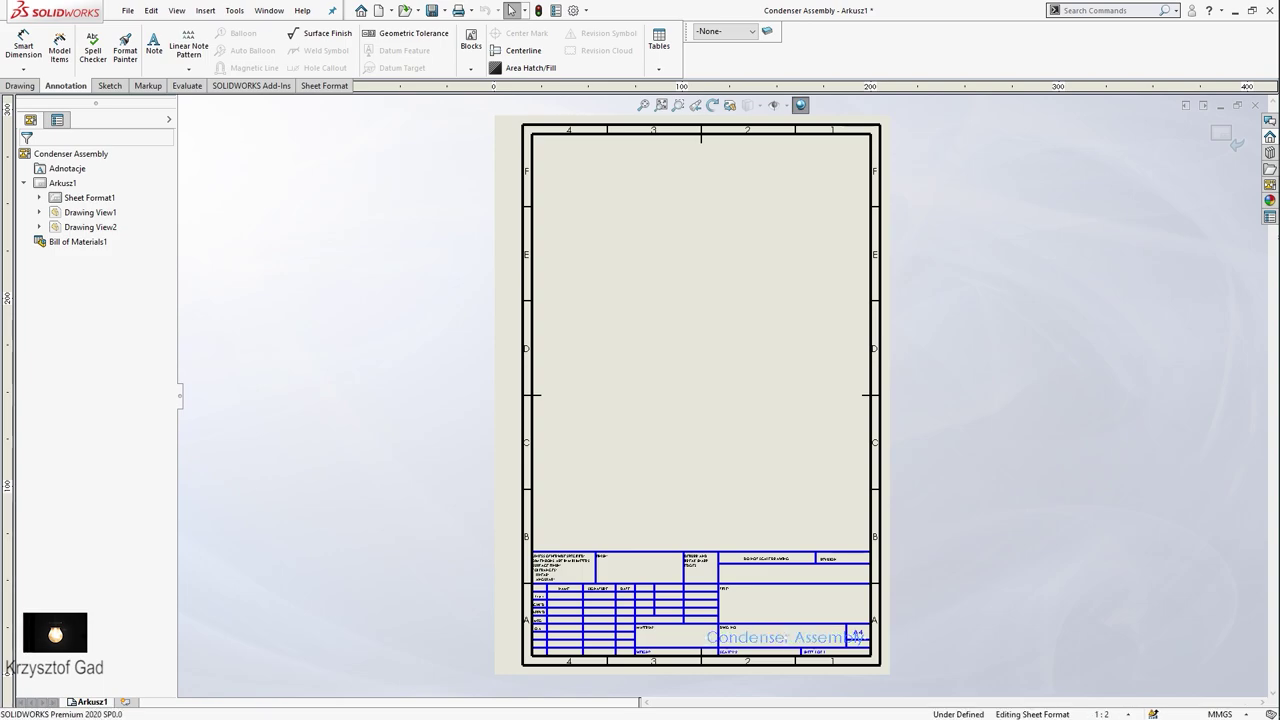
double_click(783, 638)
left_click(155, 610)
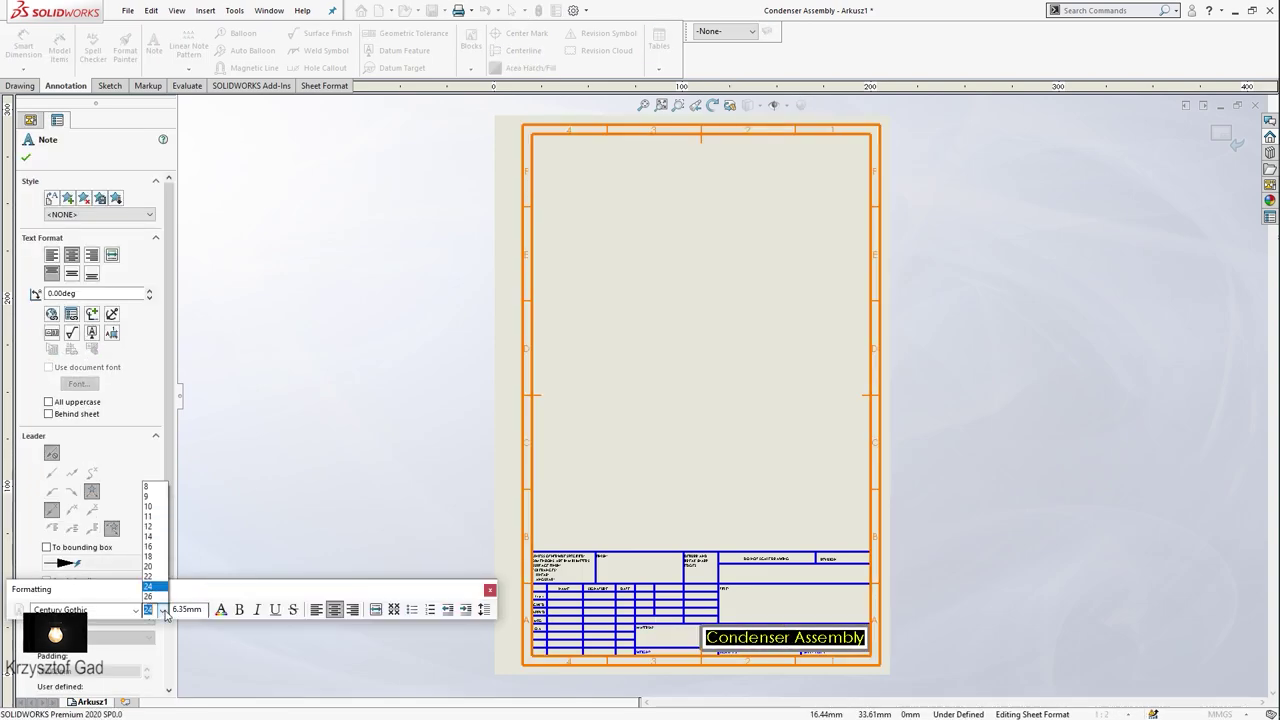
left_click(156, 518)
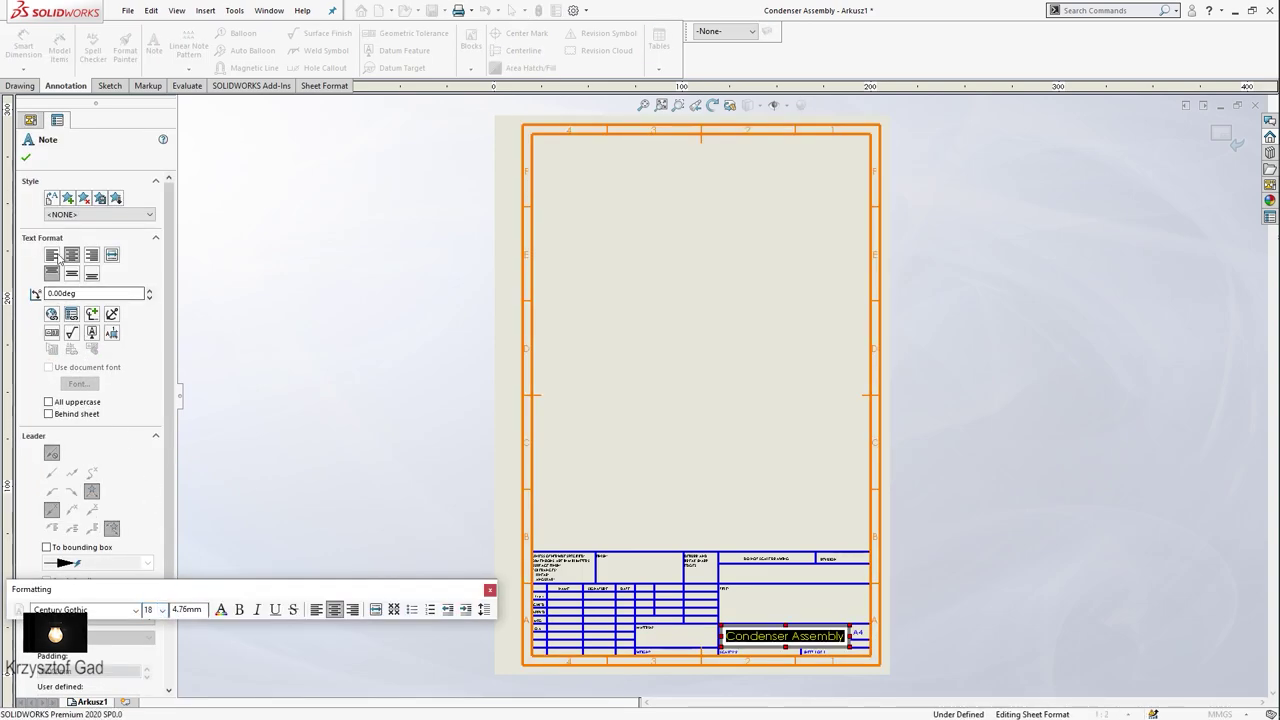
left_click(27, 155)
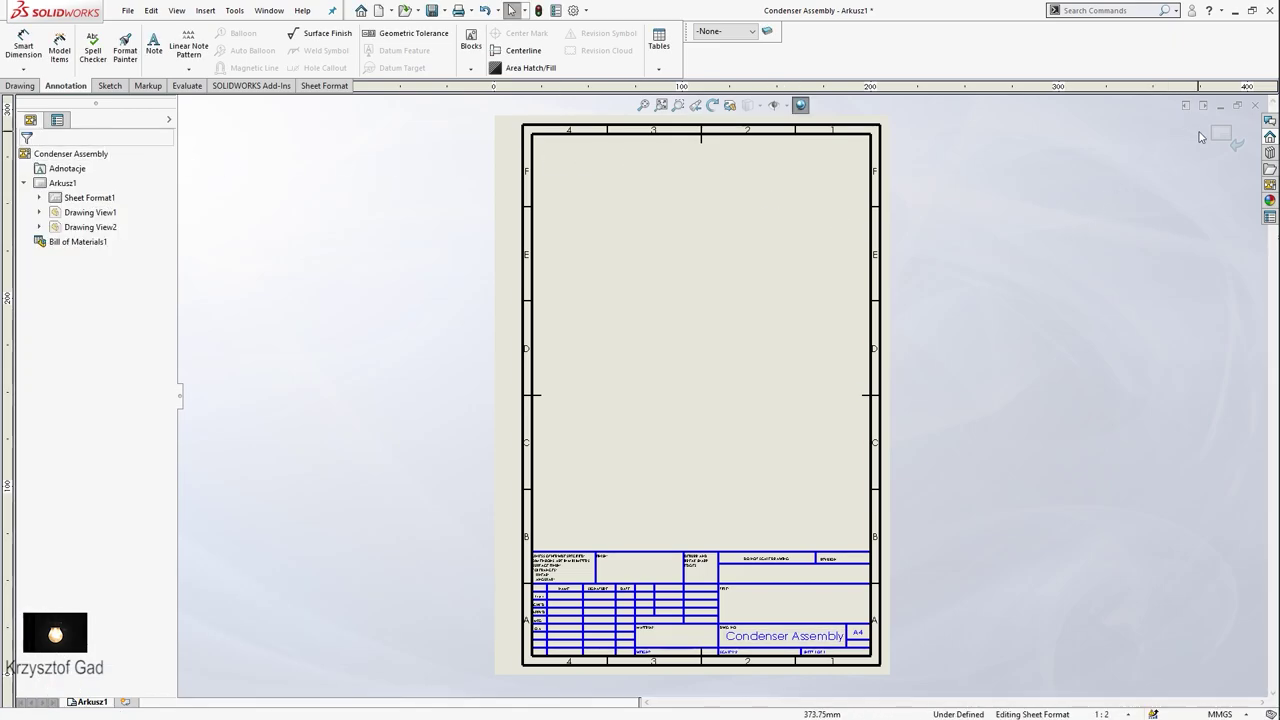
left_click(1218, 120)
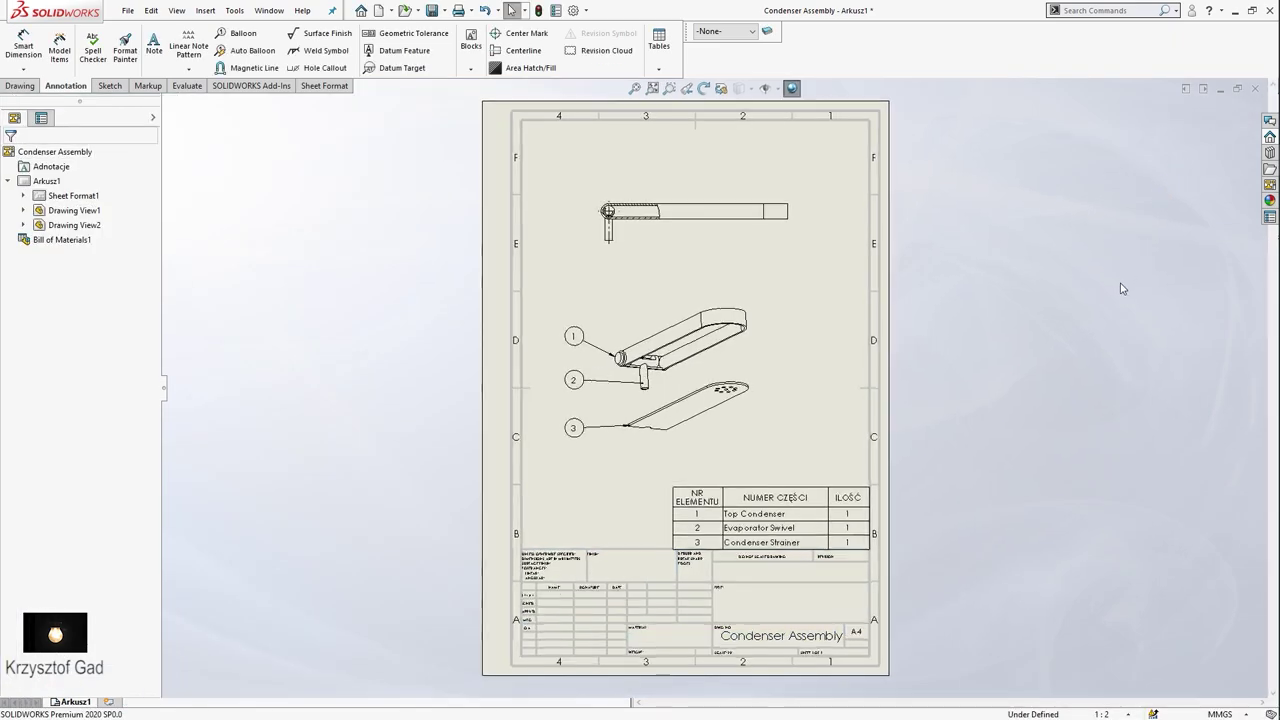
Fit the whole drawing sheet to the window, showing views, balloons and the parts list
left_click(651, 90)
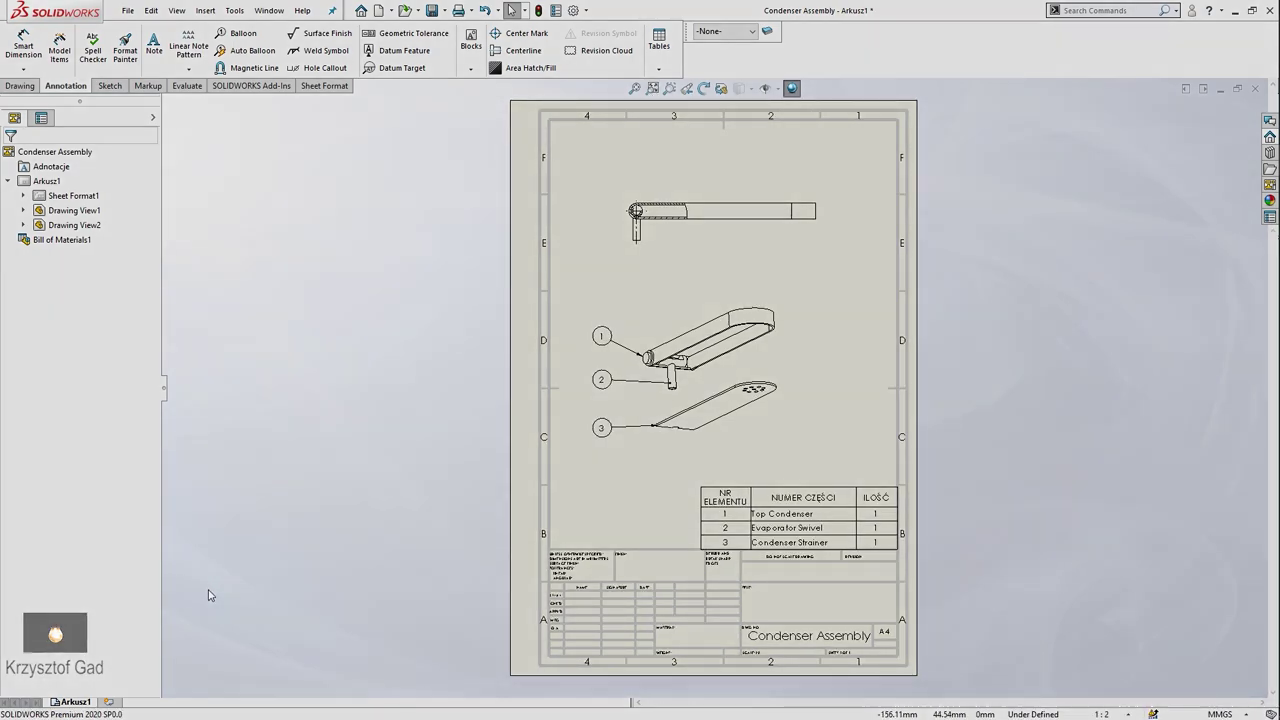